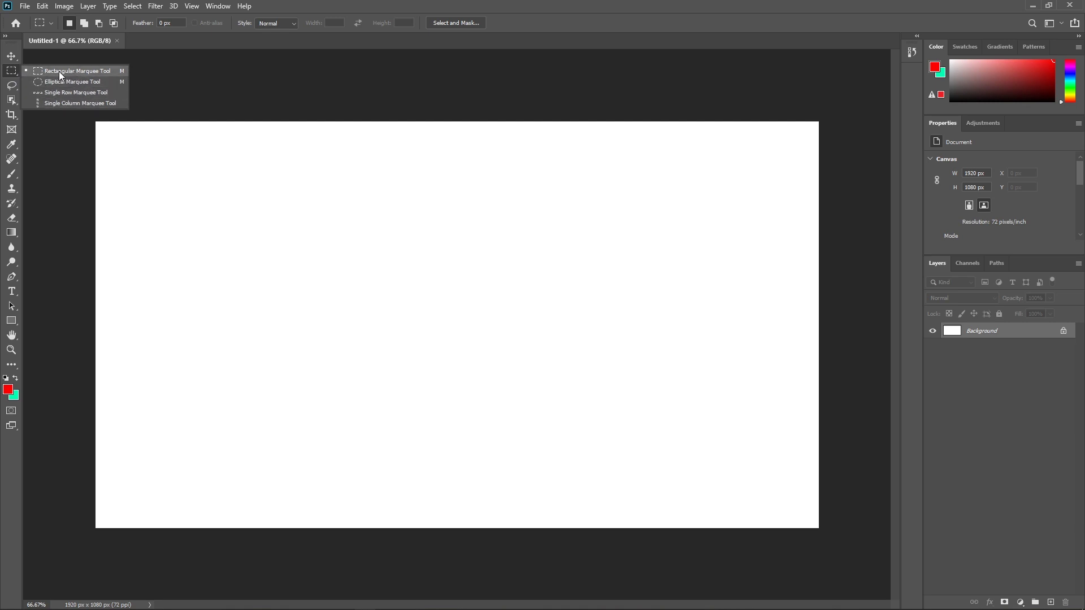
Draw a rectangular marquee selection about 989 × 652 px in the middle of the canvas and add a new layer.
{"action": "left_click", "coordinate": [61, 72]}
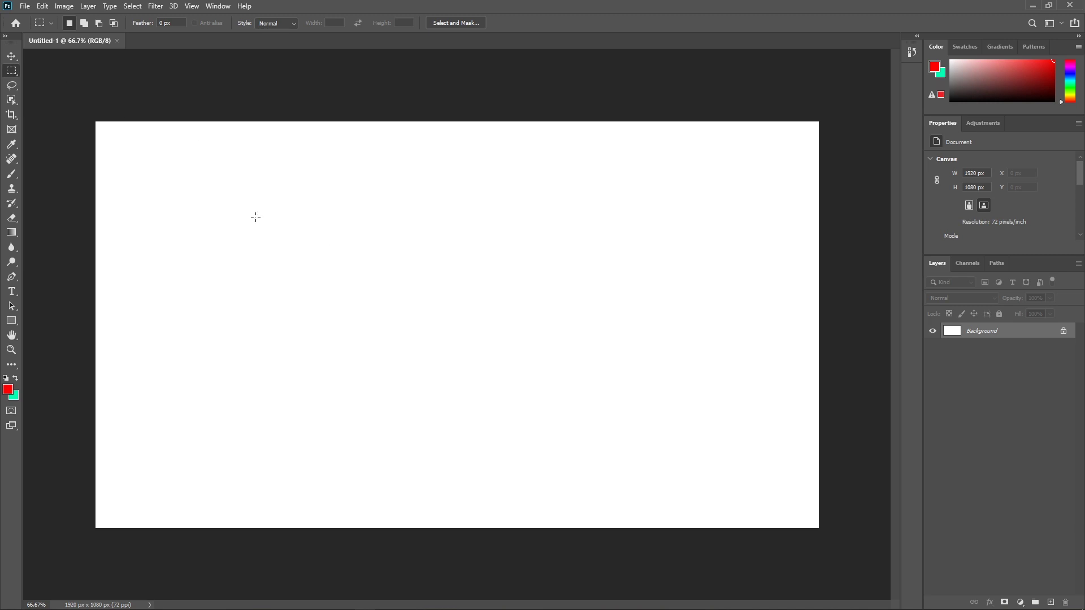
{"action": "left_click_drag", "start_coordinate": [253, 212], "coordinate": [624, 457]}
{"action": "left_click", "coordinate": [1050, 602]}
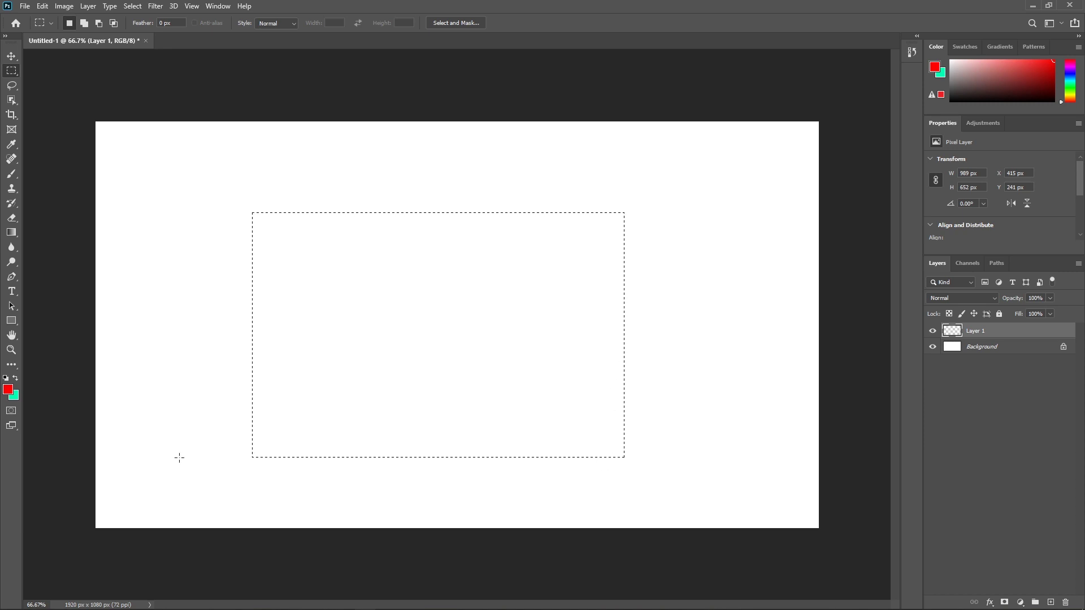
Paint inside the rectangular selection with the Brush, keeping red #ff0000 as the foreground colour.
{"action": "key", "text": "b"}
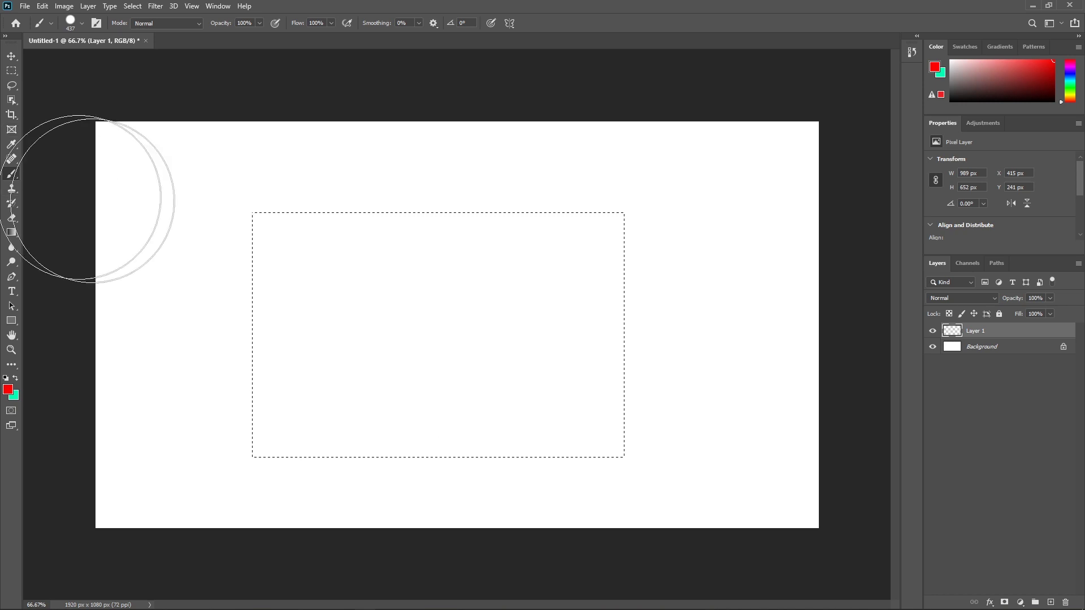
{"action": "left_click", "coordinate": [8, 390]}
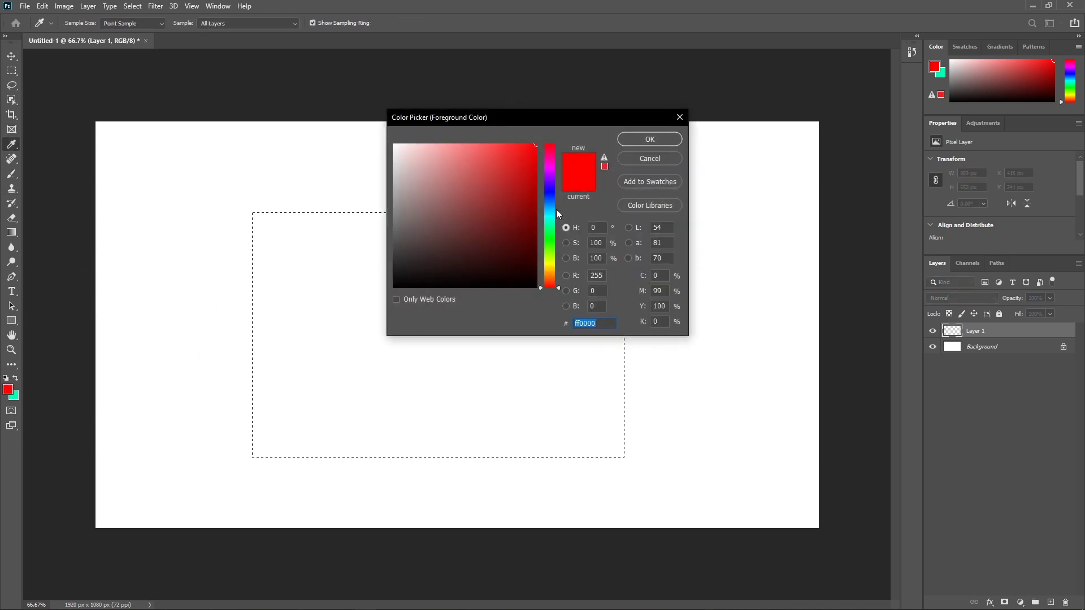
{"action": "left_click_drag", "start_coordinate": [548, 186], "coordinate": [543, 145]}
{"action": "left_click", "coordinate": [499, 149]}
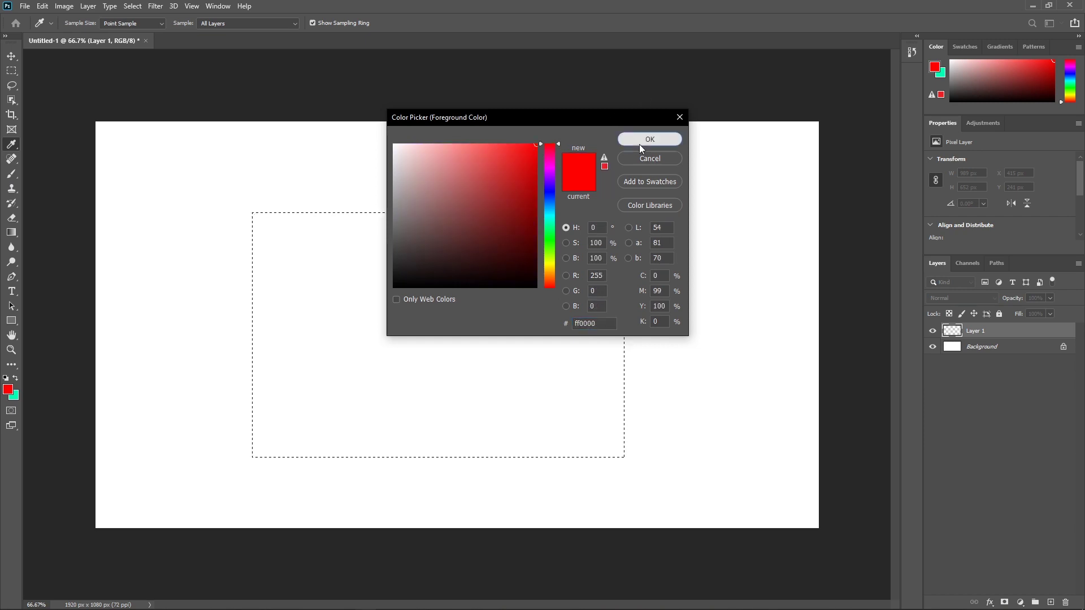
{"action": "left_click", "coordinate": [649, 139]}
{"action": "key", "text": "b"}
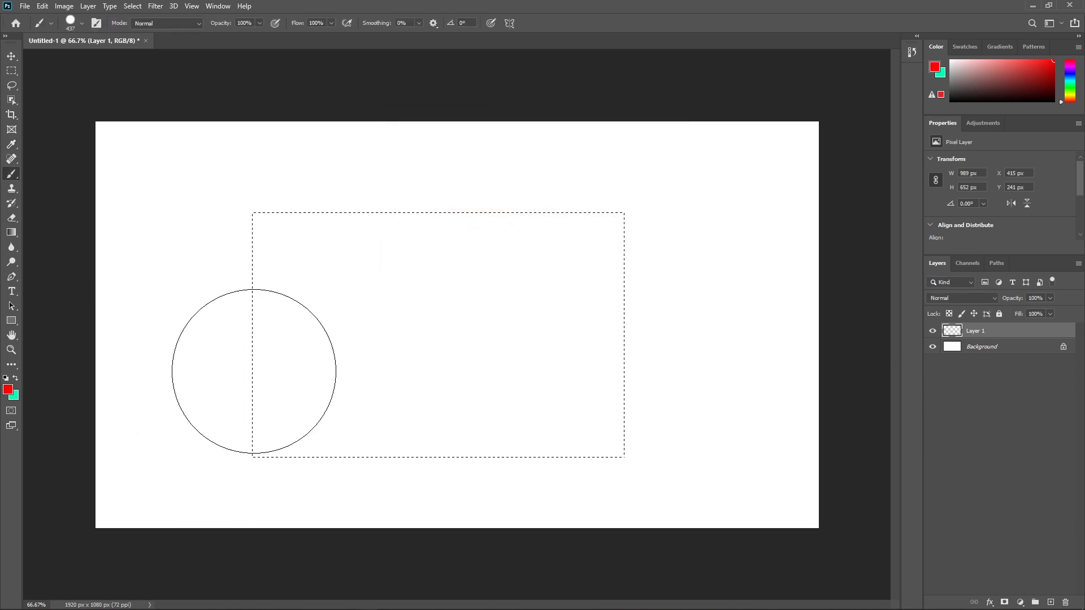
{"action": "mouse_move", "coordinate": [254, 375]}
{"action": "left_mouse_down"}
{"action": "mouse_move", "coordinate": [583, 162]}
{"action": "mouse_move", "coordinate": [202, 569]}
{"action": "left_mouse_up"}
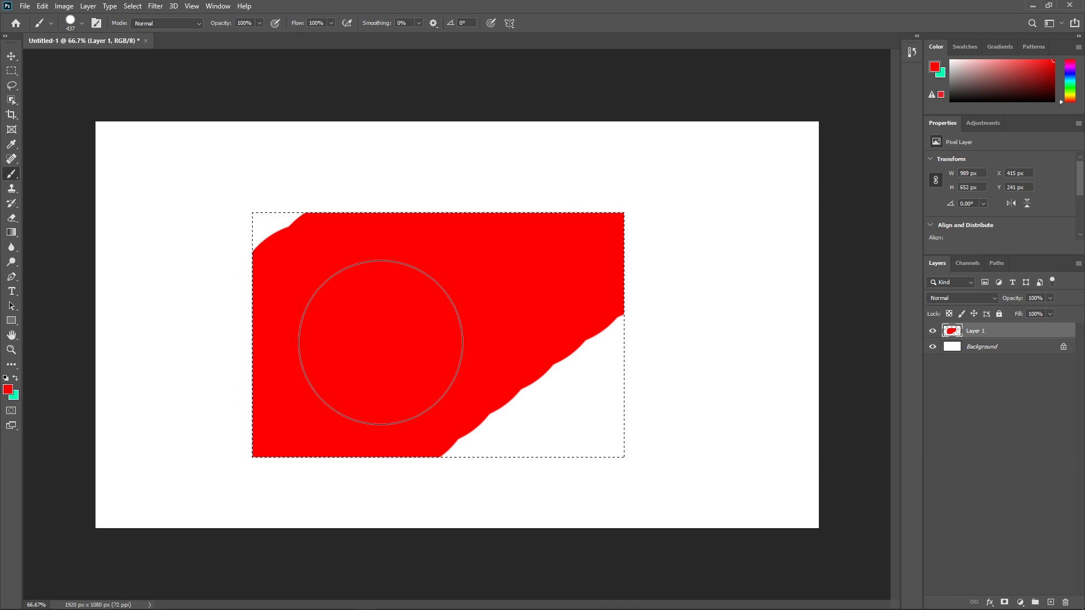
Undo the red brush painting and return to the Rectangular Marquee tool.
{"action": "key", "text": "m"}
{"action": "key", "text": "ctrl+z"}
{"action": "key", "text": "ctrl+z"}
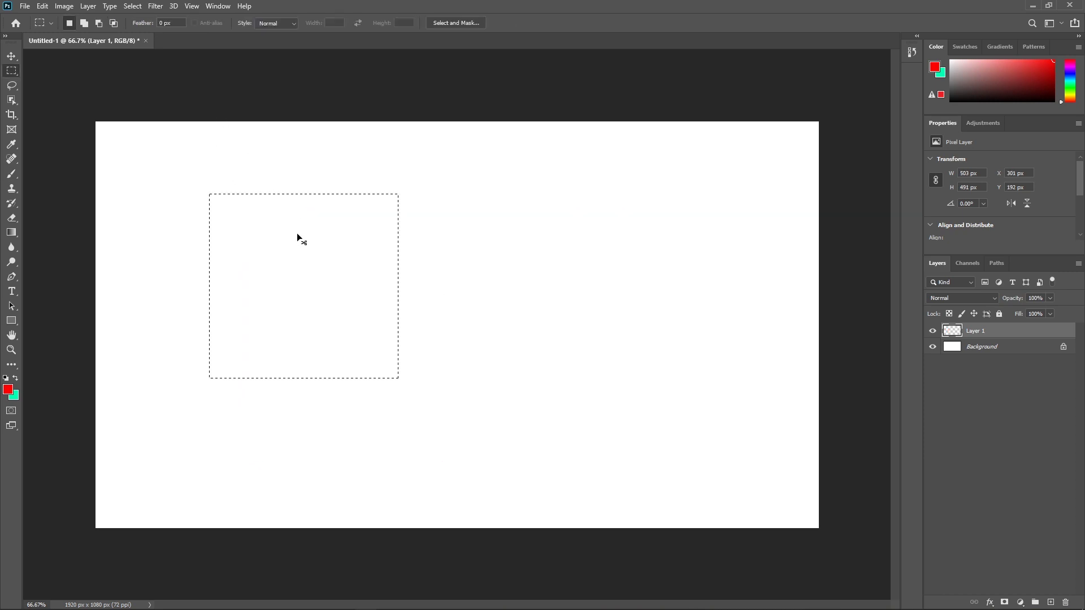
{"action": "key", "text": "ctrl+x"}
Draw a rectangular selection about 981 × 628 px and fill it with the red foreground colour, replaced by the turquoise background colour.
{"action": "left_click_drag", "start_coordinate": [218, 204], "coordinate": [587, 439]}
{"action": "key", "text": "alt+BackSpace"}
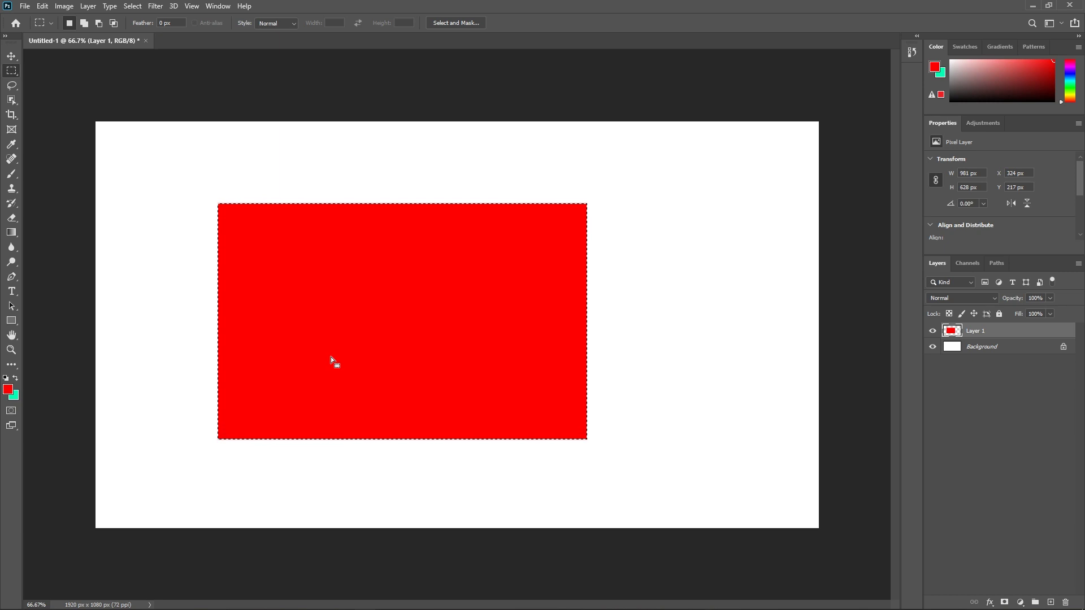
{"action": "key", "text": "ctrl+BackSpace"}
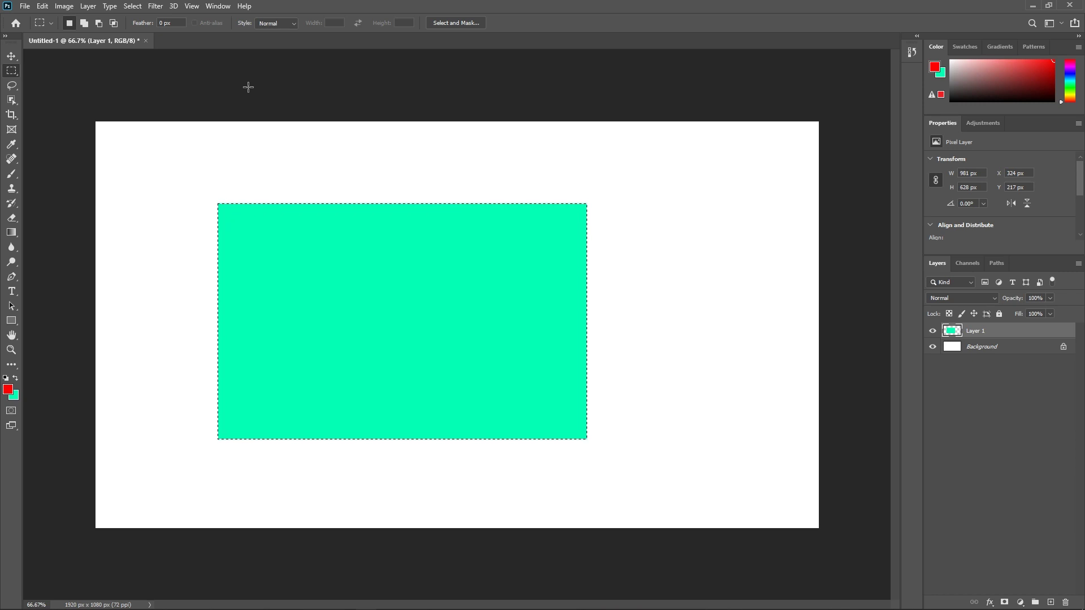
Clear the turquoise fill and add two rectangles to the selection, overlapping its upper-left and upper-right corners.
{"action": "key", "text": "Delete"}
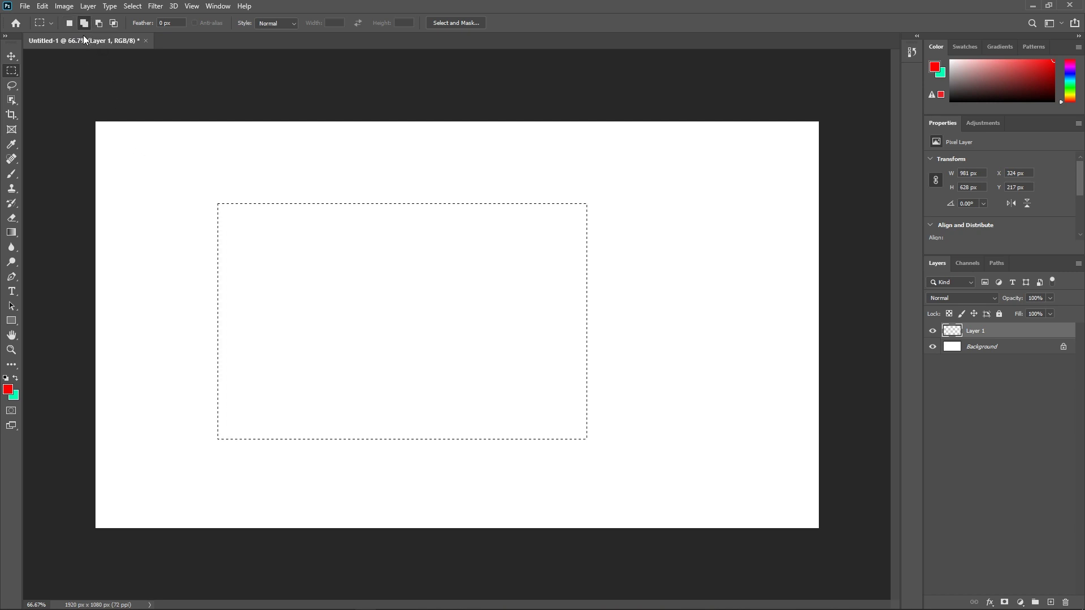
{"action": "left_click_drag", "start_coordinate": [155, 137], "coordinate": [367, 368]}
{"action": "left_click_drag", "start_coordinate": [661, 139], "coordinate": [545, 303]}
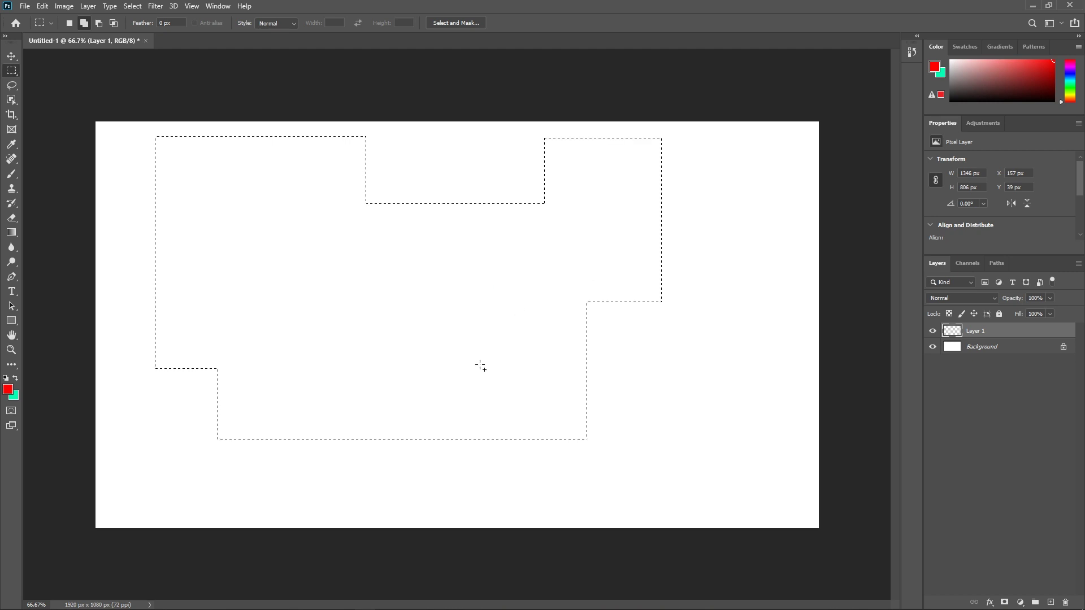
Subtract two rectangles from the selection's lower-right corner and right side, and intersect the remainder with a smaller interior rectangle.
{"action": "left_click", "coordinate": [98, 25]}
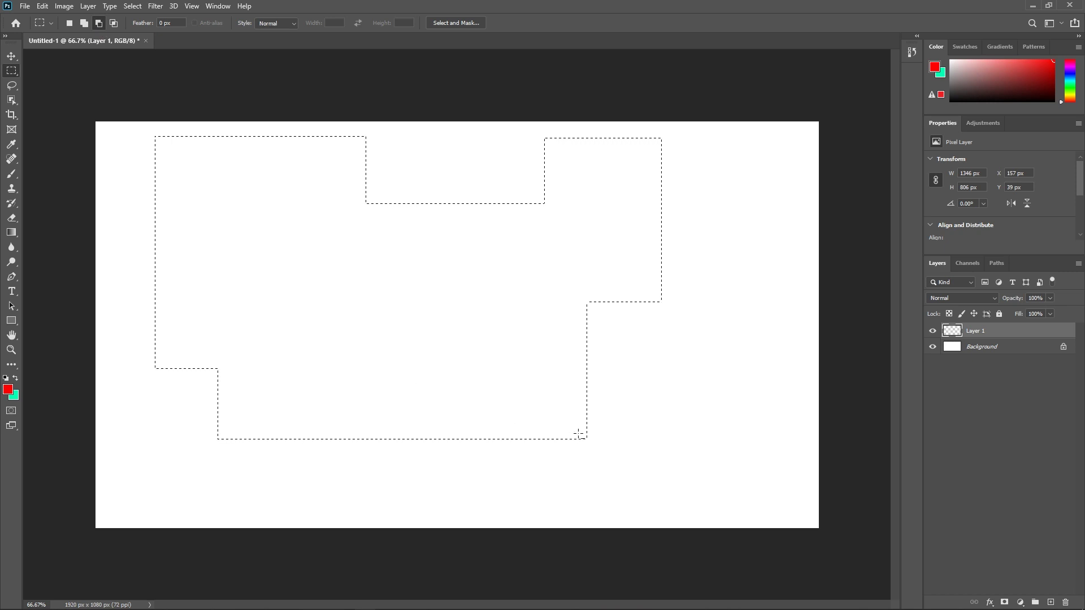
{"action": "left_click_drag", "start_coordinate": [675, 501], "coordinate": [446, 340]}
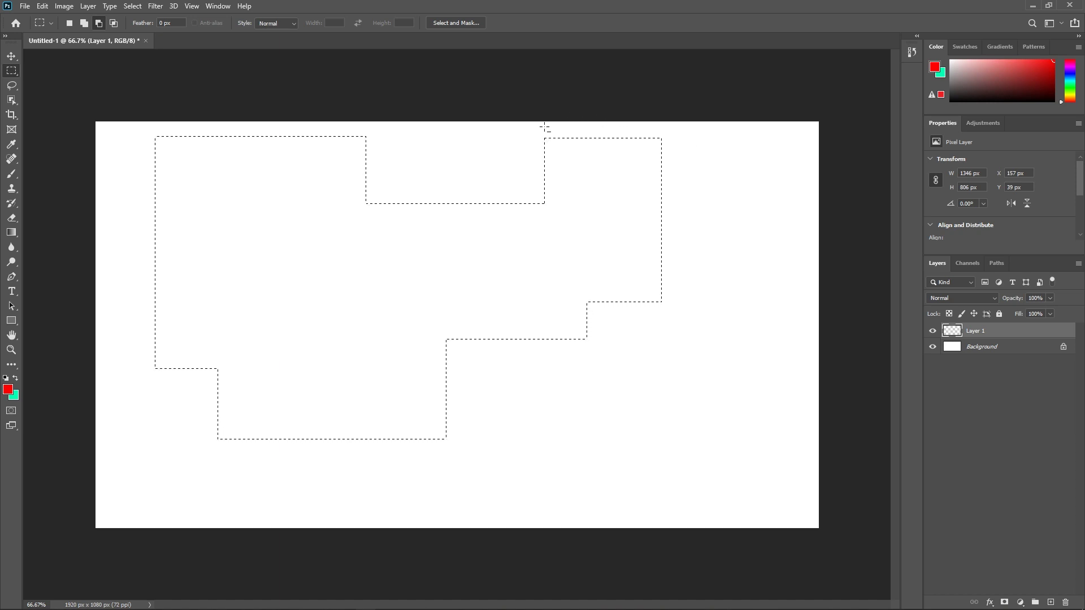
{"action": "left_click_drag", "start_coordinate": [545, 125], "coordinate": [772, 408]}
{"action": "left_click", "coordinate": [113, 24]}
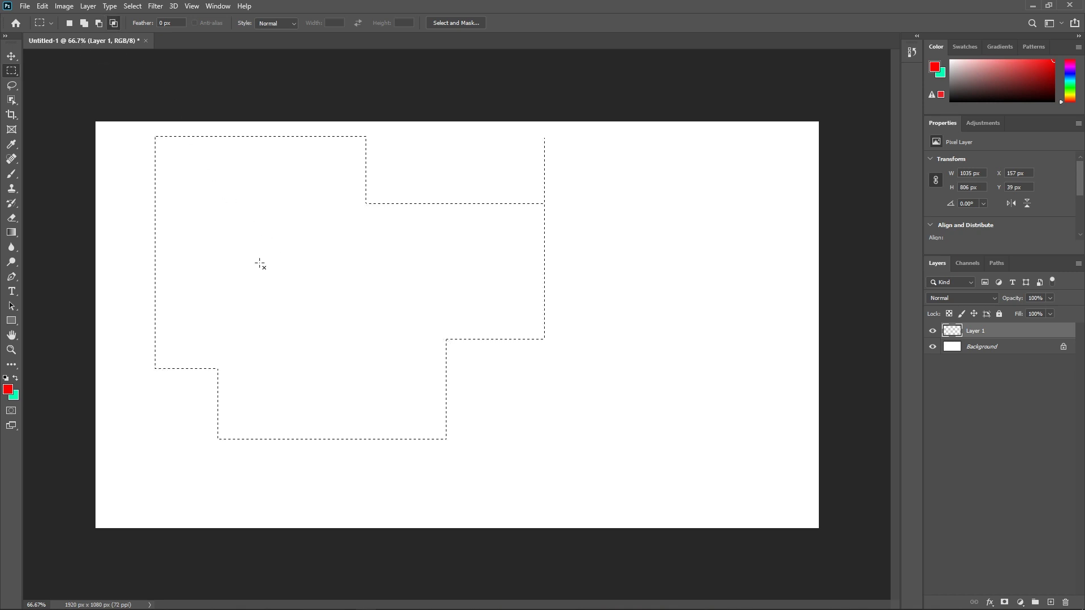
{"action": "left_click_drag", "start_coordinate": [238, 255], "coordinate": [424, 336]}
Fill a new rectangular selection feathered by 50 px with the turquoise background colour on Layer 1, and deselect.
{"action": "type", "text": "50"}
{"action": "key", "text": "Return"}
{"action": "left_click_drag", "start_coordinate": [259, 175], "coordinate": [662, 426]}
{"action": "key", "text": "ctrl+BackSpace"}
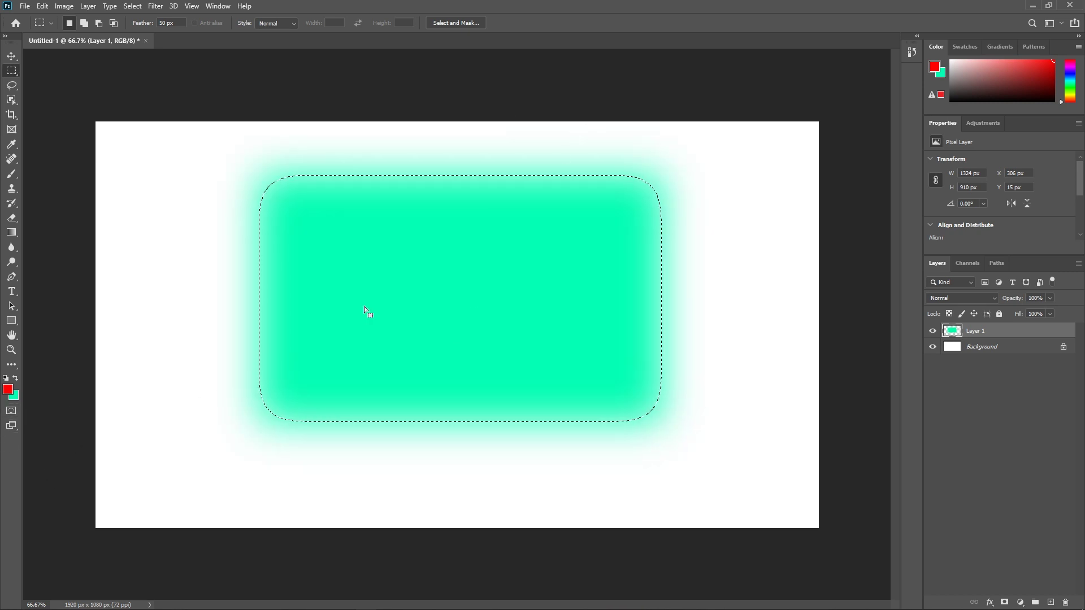
{"action": "left_click", "coordinate": [285, 348]}
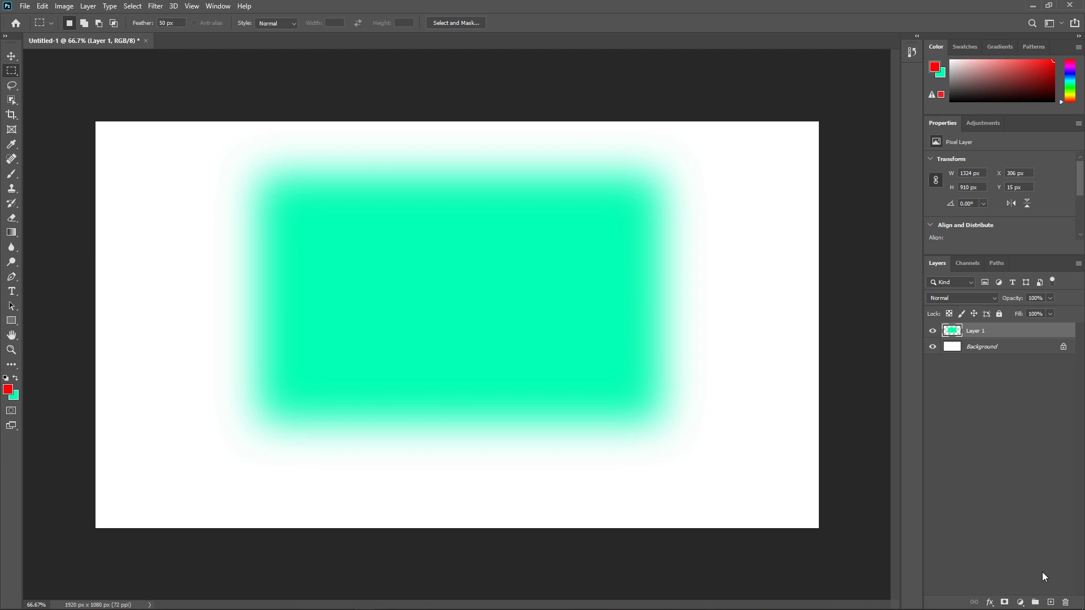
On a new layer with Layer 1 hidden, fill an unfeathered rectangular selection about 855 × 473 px with the turquoise background colour.
{"action": "left_click", "coordinate": [1049, 603]}
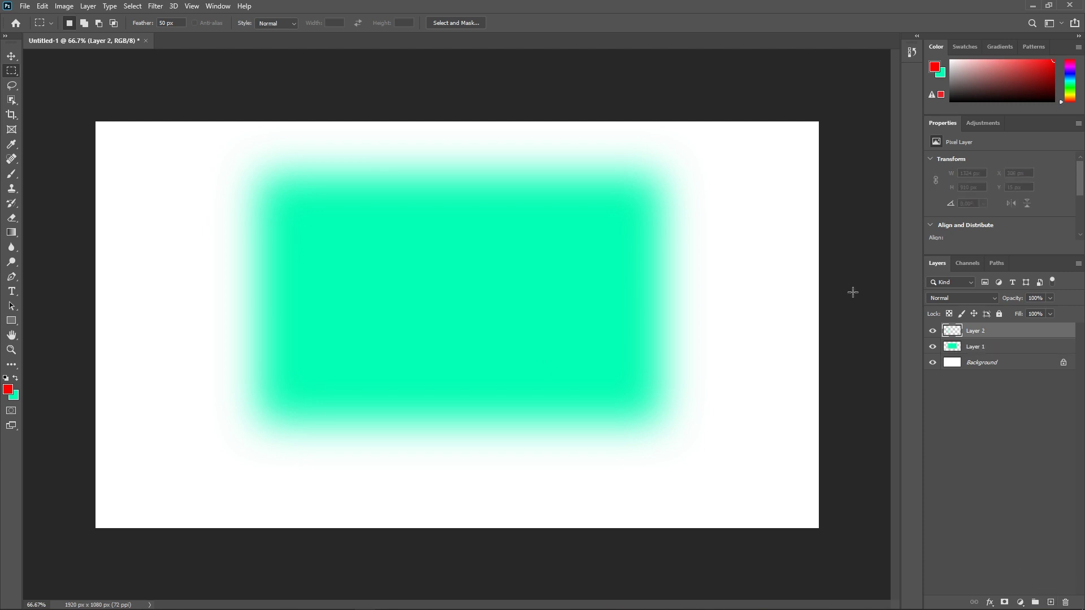
{"action": "left_click", "coordinate": [932, 346]}
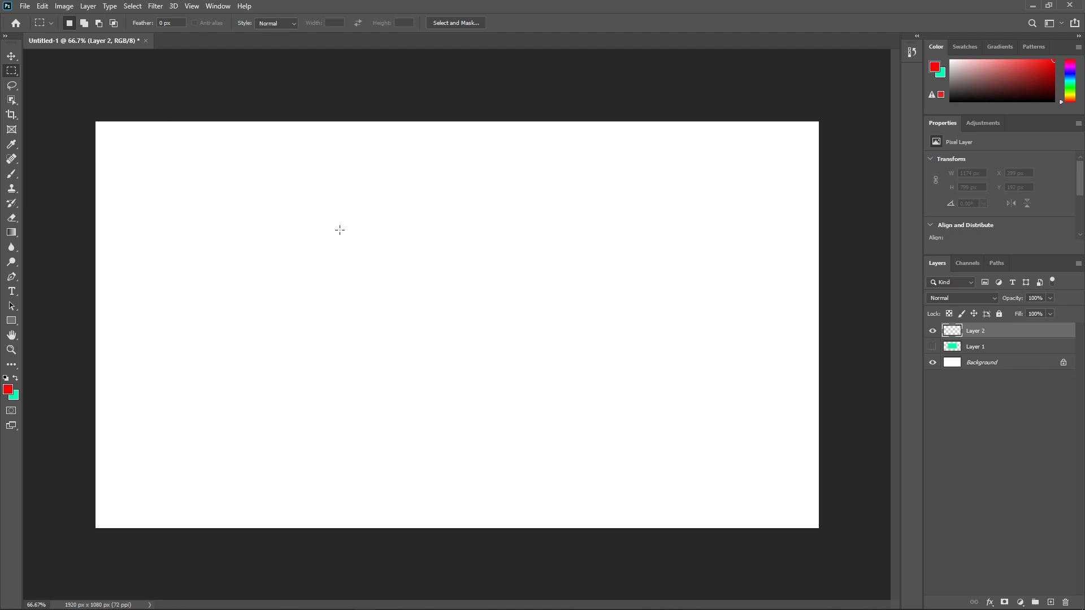
{"action": "left_click_drag", "start_coordinate": [314, 231], "coordinate": [636, 408]}
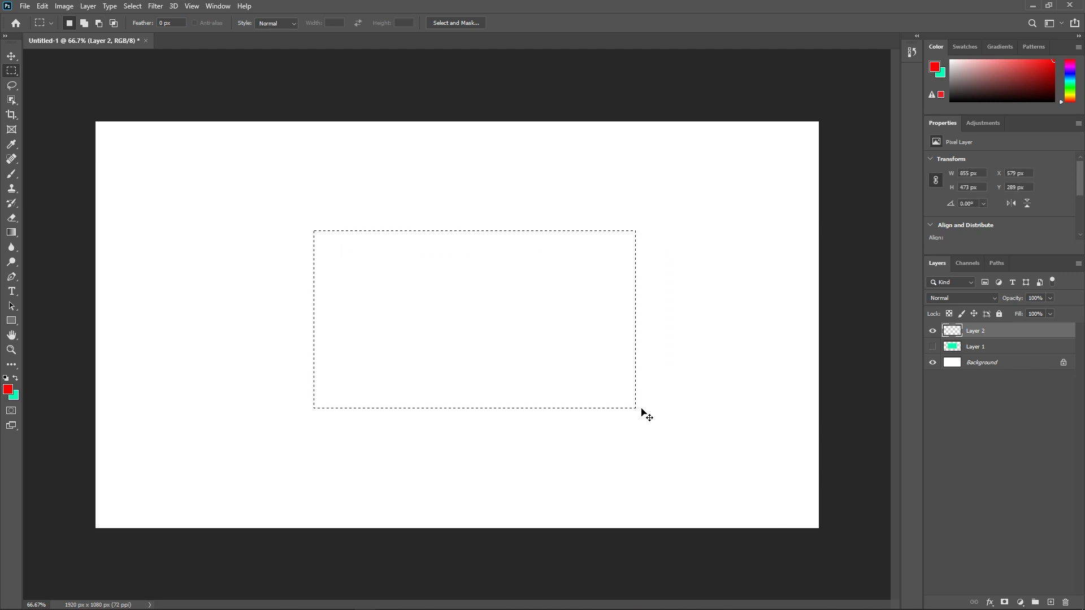
{"action": "key", "text": "ctrl+BackSpace"}
{"action": "key", "text": "ctrl+d"}
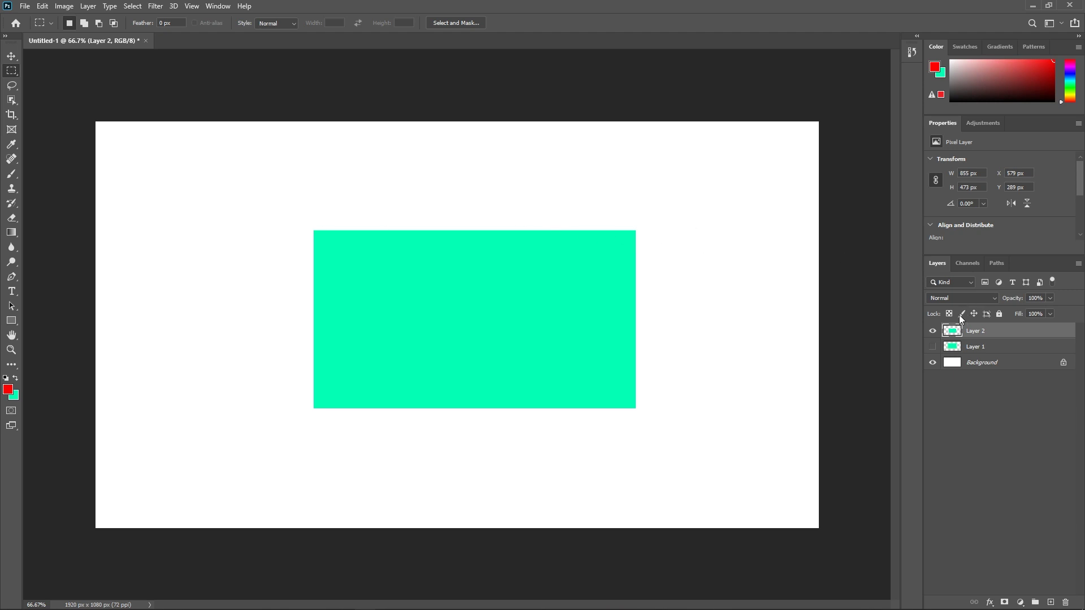
Show Layer 1 again and toggle Layer 2 off and on to compare the feathered and hard-edged rectangles.
{"action": "left_click", "coordinate": [932, 346]}
{"action": "left_click", "coordinate": [932, 330]}
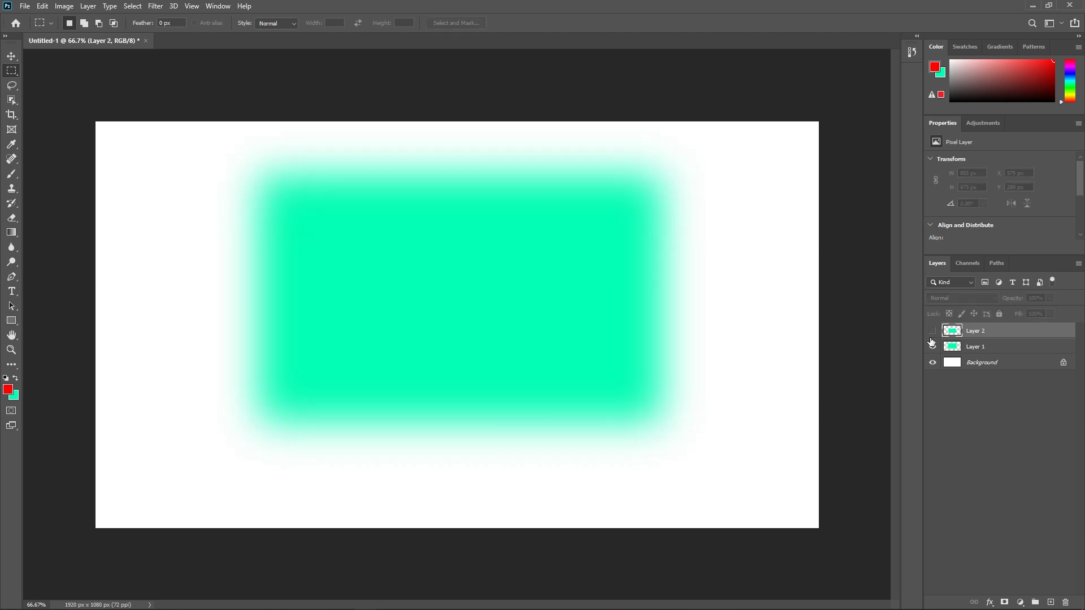
{"action": "left_click", "coordinate": [932, 332]}
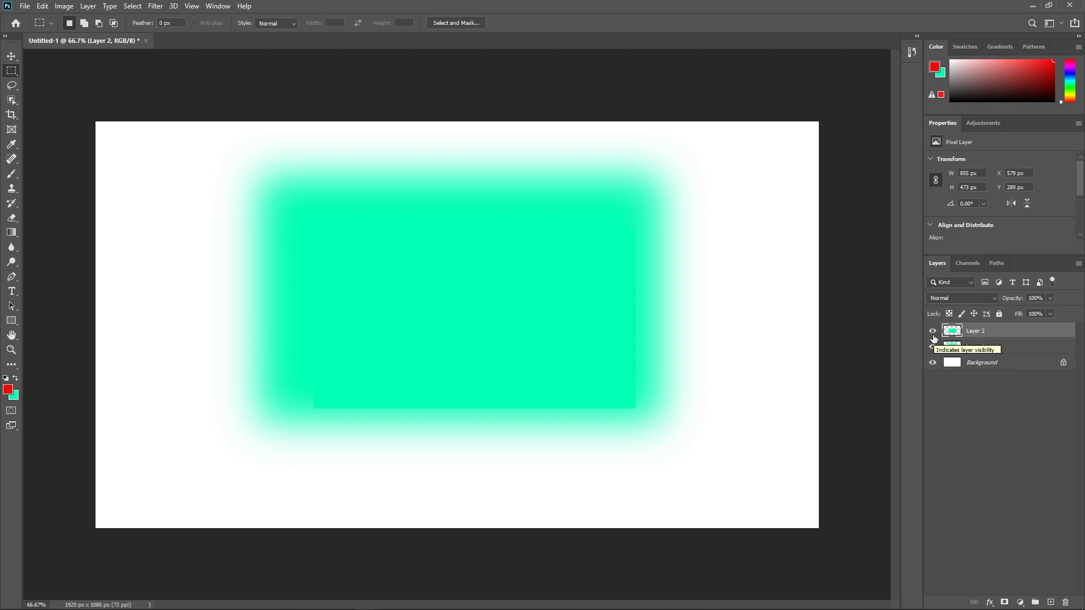
Keep the marquee style on Normal, draw a freely proportioned rectangular selection over the turquoise area, and deselect it.
{"action": "left_click", "coordinate": [292, 22]}
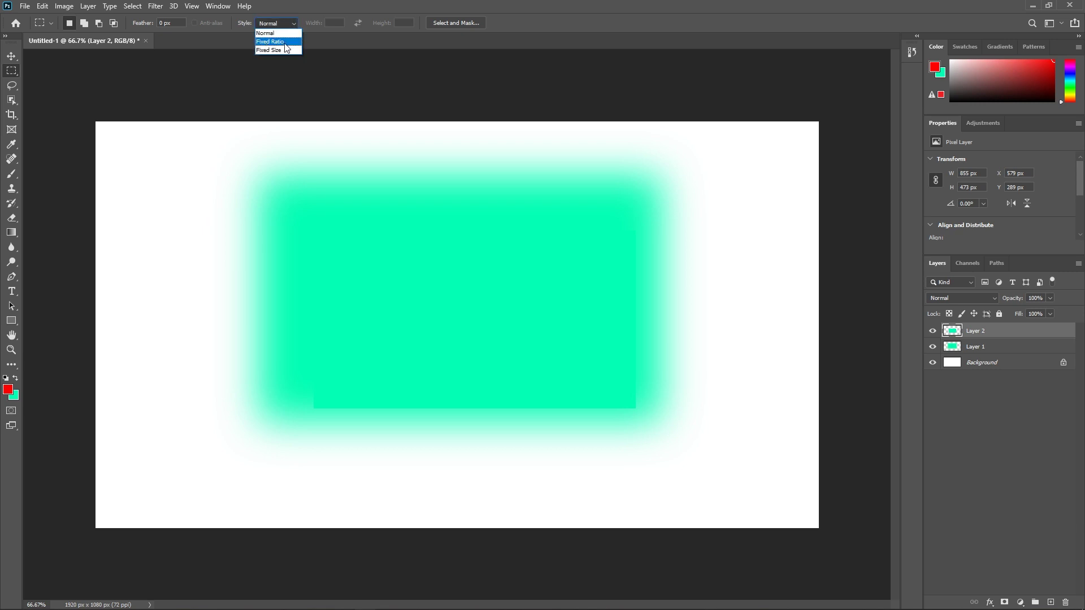
{"action": "left_click", "coordinate": [280, 36]}
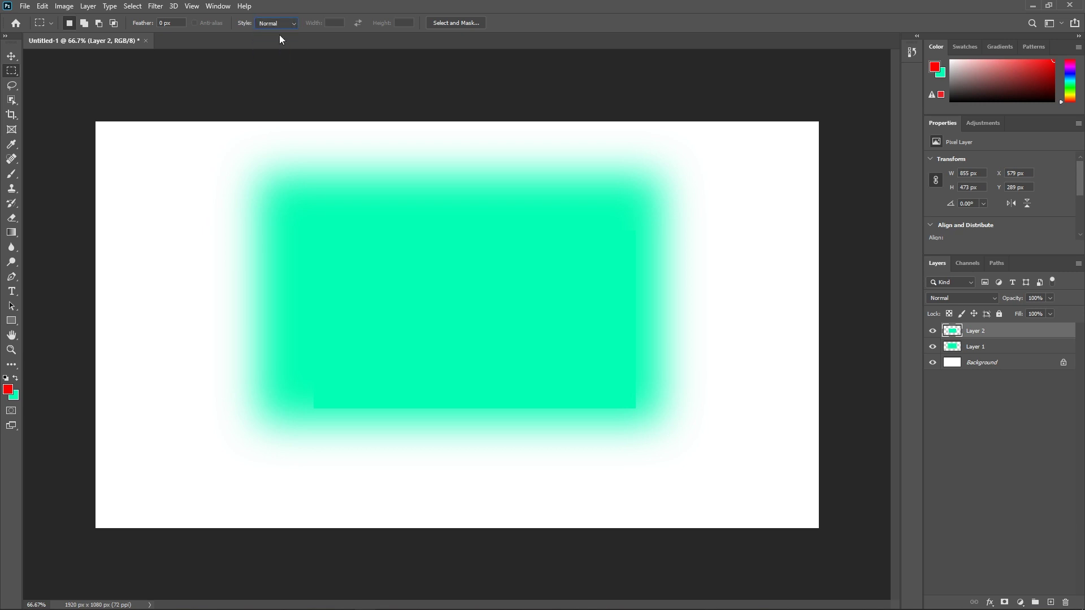
{"action": "left_click_drag", "start_coordinate": [284, 221], "coordinate": [578, 399]}
{"action": "left_click", "coordinate": [530, 266]}
Draw several rectangular test selections constrained by the Fixed Ratio marquee style.
{"action": "left_click_drag", "start_coordinate": [669, 206], "coordinate": [220, 418]}
{"action": "left_click_drag", "start_coordinate": [175, 145], "coordinate": [434, 442]}
{"action": "left_click_drag", "start_coordinate": [544, 257], "coordinate": [635, 312]}
{"action": "left_click_drag", "start_coordinate": [436, 364], "coordinate": [184, 469]}
Set the marquee to a Fixed Size of 1000 × 1000 px and place a selection on the canvas.
{"action": "left_click", "coordinate": [404, 23]}
{"action": "type", "text": "1000"}
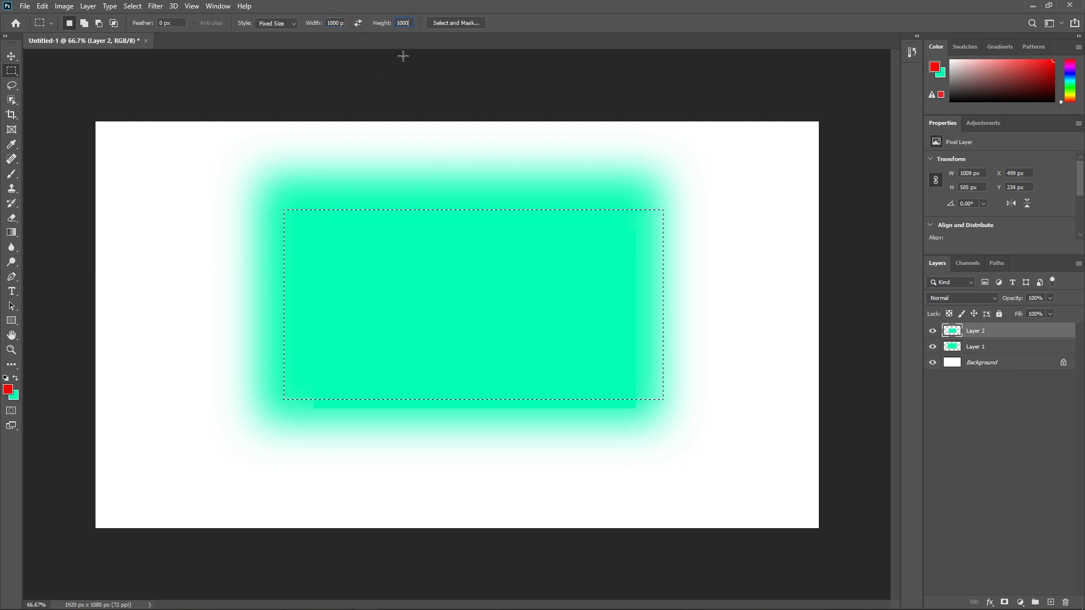
{"action": "key", "text": "Return"}
{"action": "left_click_drag", "start_coordinate": [291, 175], "coordinate": [230, 127]}
Change the fixed marquee size to 100 × 100 px and place small square selections at several spots on the canvas.
{"action": "type", "text": "100"}
{"action": "key", "text": "Tab"}
{"action": "type", "text": "100"}
{"action": "left_click", "coordinate": [205, 201]}
{"action": "left_click_drag", "start_coordinate": [273, 220], "coordinate": [435, 268]}
{"action": "left_click", "coordinate": [471, 296]}
{"action": "key", "text": "ctrl+d"}
{"action": "left_click_drag", "start_coordinate": [318, 233], "coordinate": [379, 292]}
Return the marquee style to Normal and draw two freely sized rectangular selections, deselecting each one.
{"action": "left_click", "coordinate": [292, 24]}
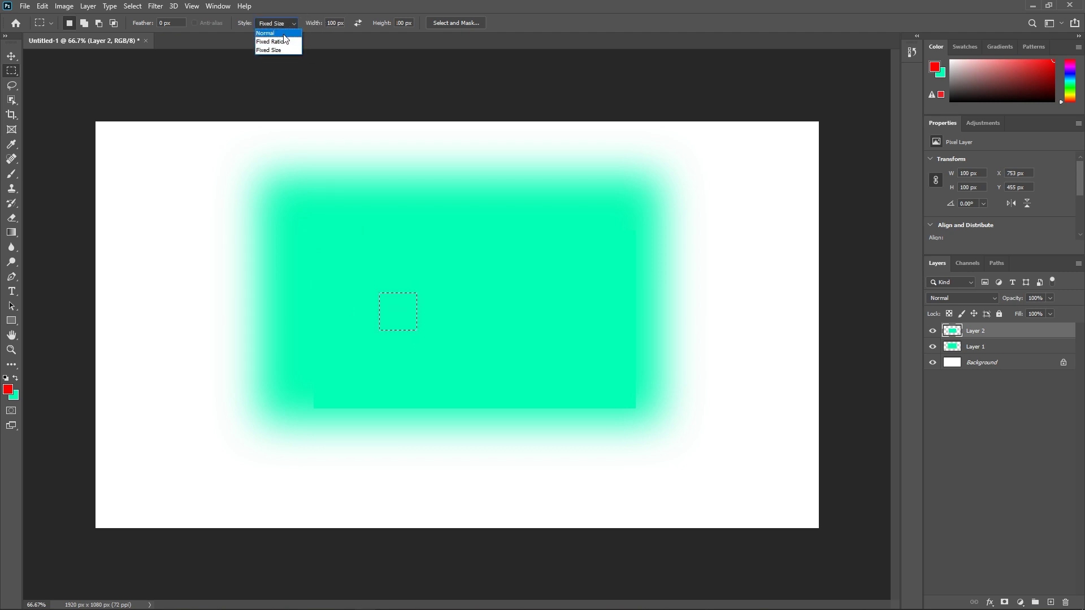
{"action": "left_click", "coordinate": [271, 33]}
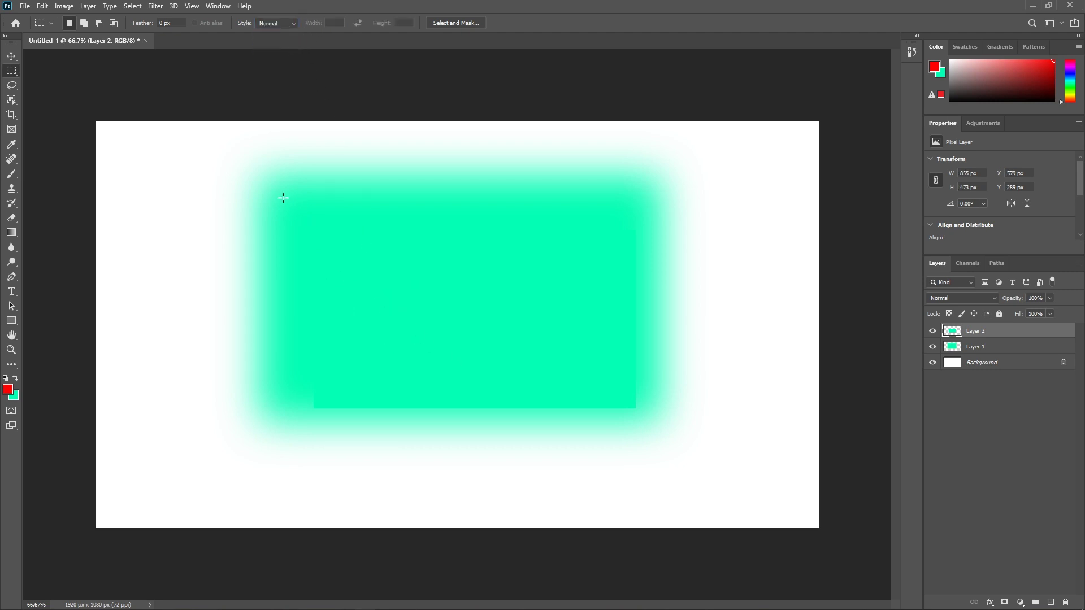
{"action": "left_click_drag", "start_coordinate": [283, 198], "coordinate": [440, 360]}
{"action": "left_click", "coordinate": [480, 296]}
{"action": "left_click_drag", "start_coordinate": [305, 228], "coordinate": [499, 389]}
{"action": "left_click", "coordinate": [290, 220]}
Switch to the Elliptical Marquee tool, draw several oval test selections over the turquoise area, and deselect.
{"action": "right_click", "coordinate": [13, 77]}
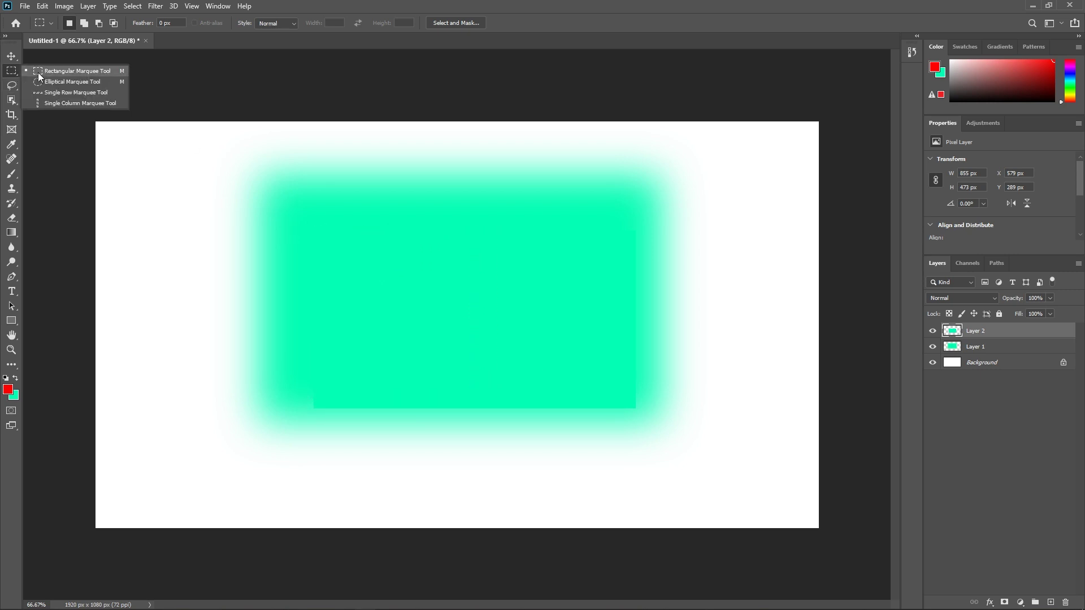
{"action": "left_click", "coordinate": [72, 82]}
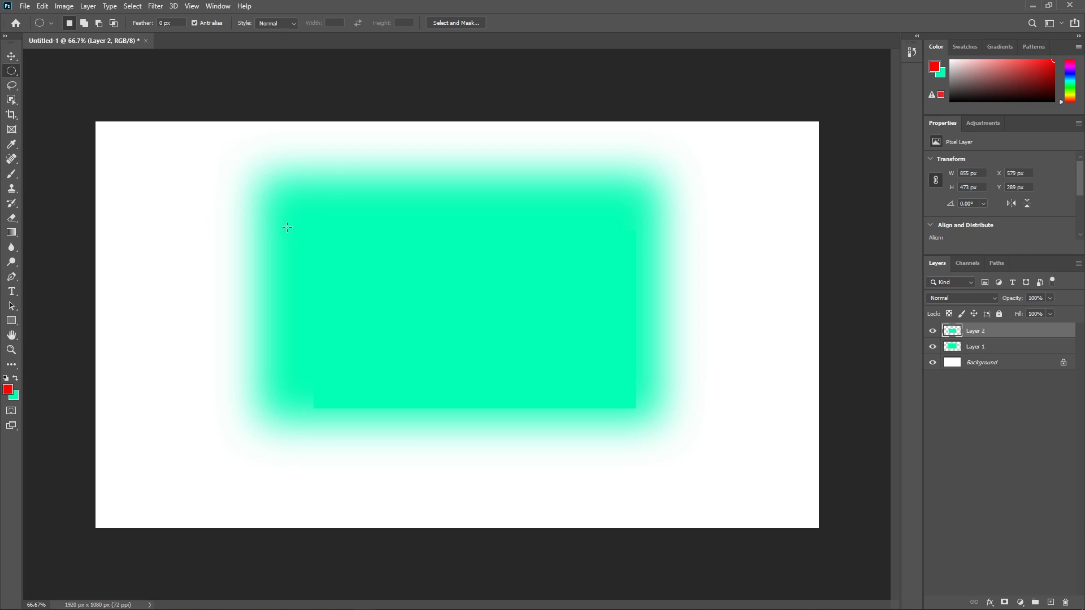
{"action": "left_click_drag", "start_coordinate": [267, 204], "coordinate": [616, 486]}
{"action": "left_click_drag", "start_coordinate": [231, 176], "coordinate": [557, 429]}
{"action": "left_click_drag", "start_coordinate": [673, 184], "coordinate": [463, 412]}
{"action": "left_click", "coordinate": [356, 224]}
Draw a circular selection over the turquoise area and add an overlapping ellipse at its upper left.
{"action": "left_click_drag", "start_coordinate": [322, 191], "coordinate": [485, 354]}
{"action": "left_click", "coordinate": [84, 23]}
{"action": "left_click_drag", "start_coordinate": [285, 184], "coordinate": [408, 323]}
Subtract an ellipse from the selection's right part and intersect the rest with a small ellipse about 122 × 190 px.
{"action": "left_click", "coordinate": [98, 23]}
{"action": "left_click_drag", "start_coordinate": [591, 201], "coordinate": [374, 353]}
{"action": "left_click", "coordinate": [113, 23]}
{"action": "left_click_drag", "start_coordinate": [312, 213], "coordinate": [360, 286]}
Set the Elliptical Marquee's feather to 10 px.
{"action": "left_click", "coordinate": [164, 24]}
{"action": "key", "text": "BackSpace"}
{"action": "key", "text": "Return"}
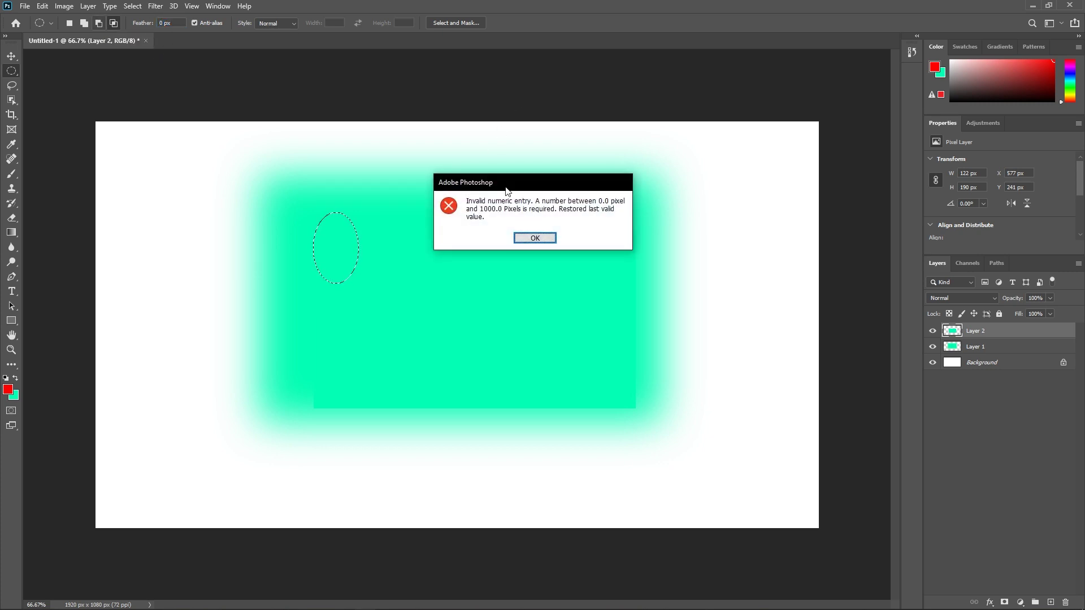
{"action": "left_click", "coordinate": [551, 238]}
{"action": "left_click", "coordinate": [178, 24]}
{"action": "type", "text": "10"}
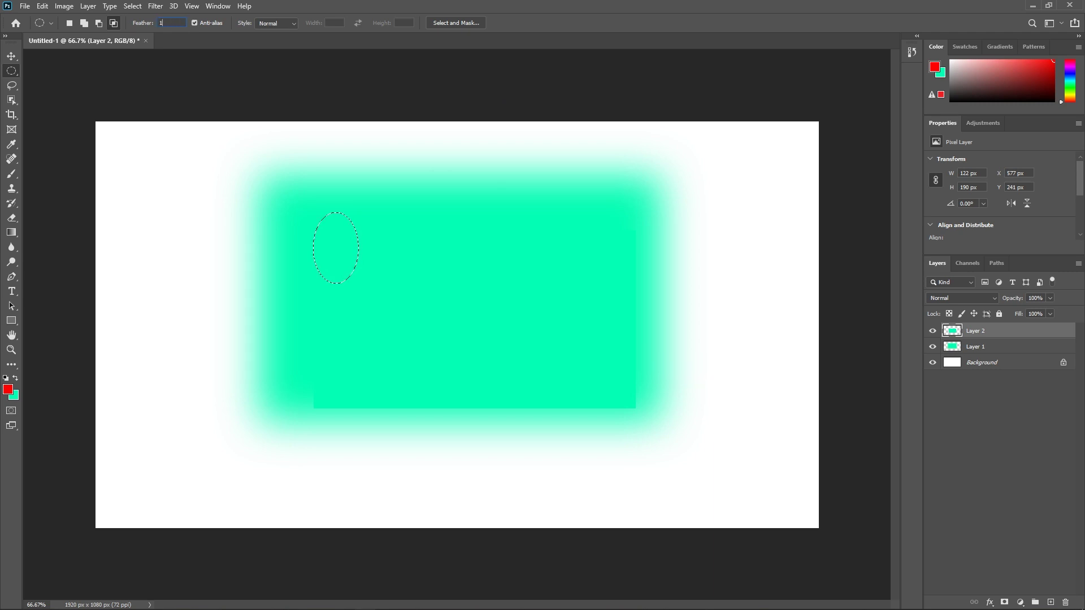
{"action": "key", "text": "Return"}
Delete both turquoise-filled layers and add a new empty layer above the background.
{"action": "key", "text": "Delete"}
{"action": "key", "text": "Delete"}
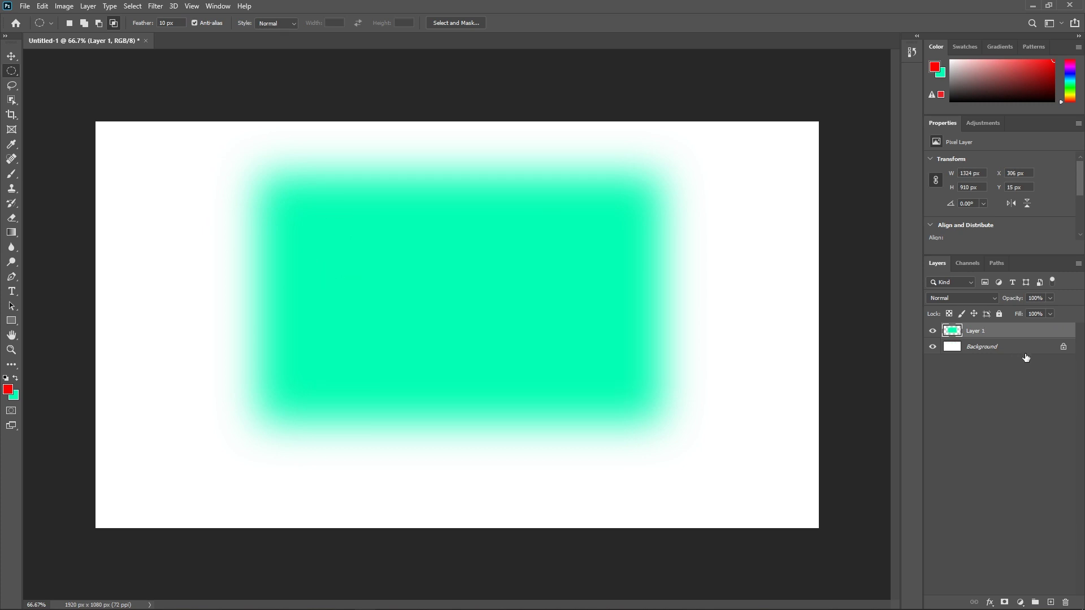
{"action": "left_click", "coordinate": [1050, 600]}
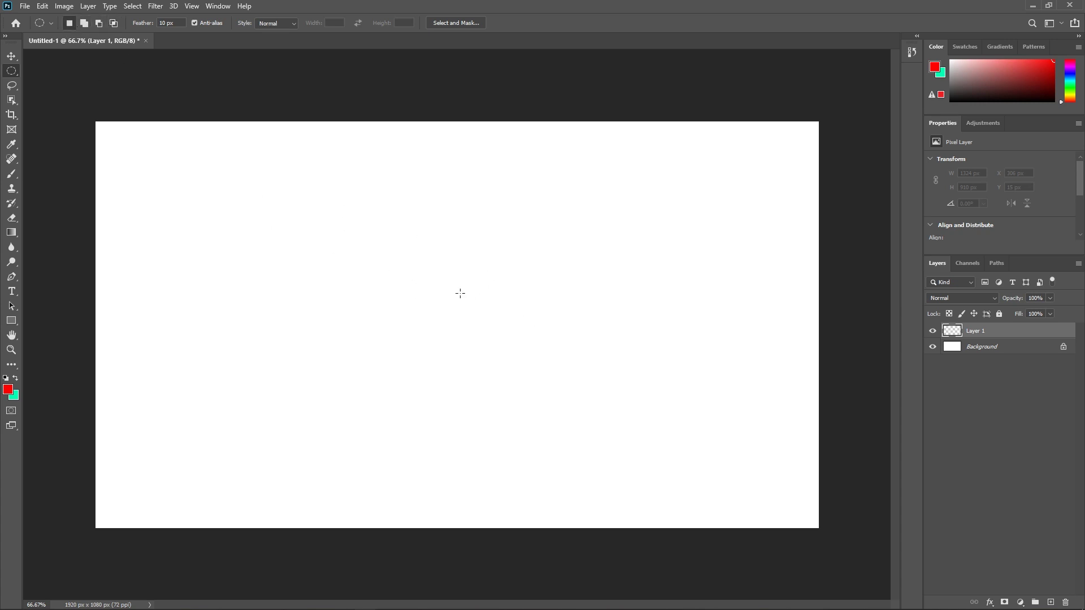
Draw a feathered elliptical selection about 943 × 752 px mid-canvas, fill it with the turquoise background colour, and deselect.
{"action": "left_click_drag", "start_coordinate": [291, 210], "coordinate": [626, 472]}
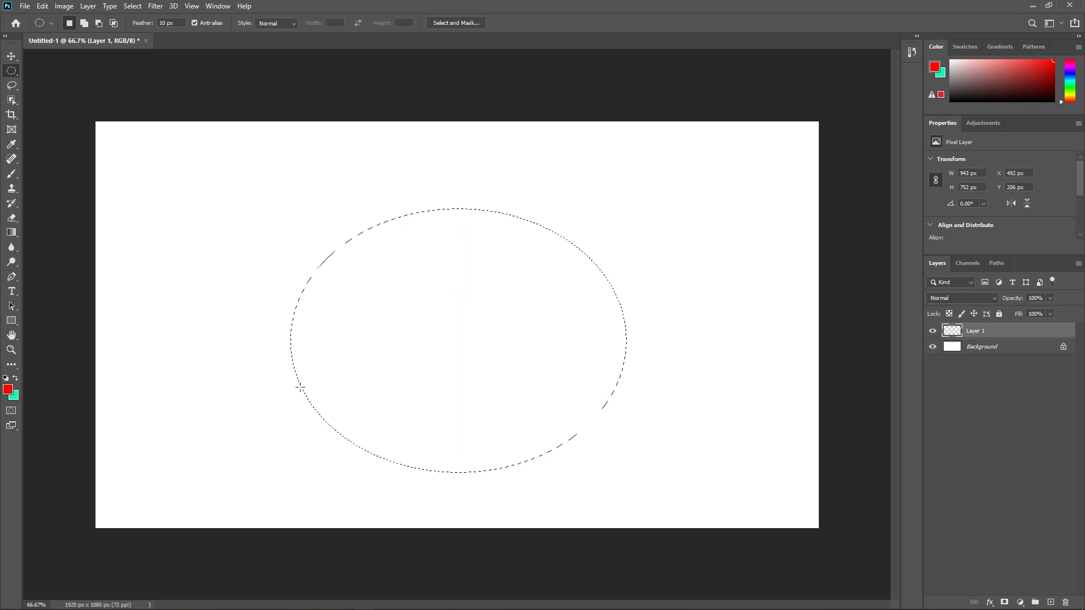
{"action": "key", "text": "ctrl+BackSpace"}
{"action": "key", "text": "ctrl+d"}
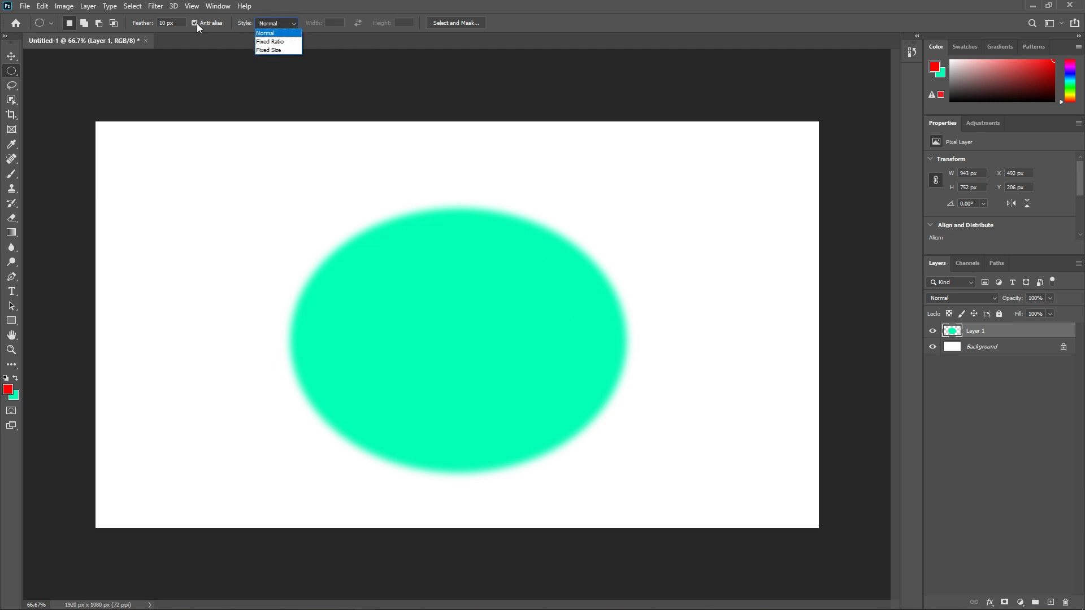
{"action": "left_click", "coordinate": [265, 32]}
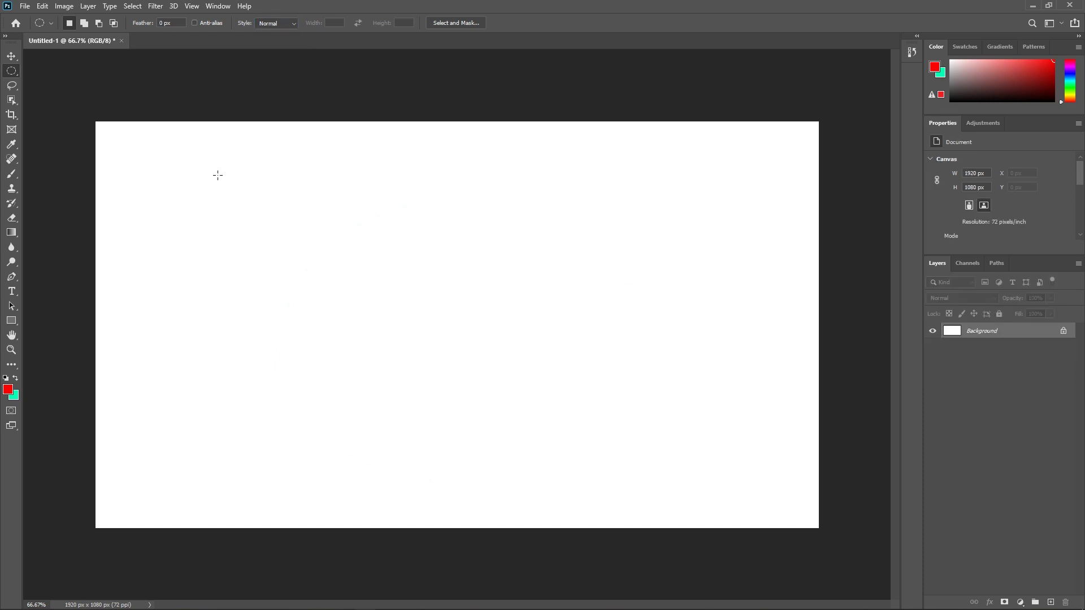
Place a single-row selection across the canvas slightly above its middle with the Single Row Marquee Tool.
{"action": "right_click", "coordinate": [13, 70]}
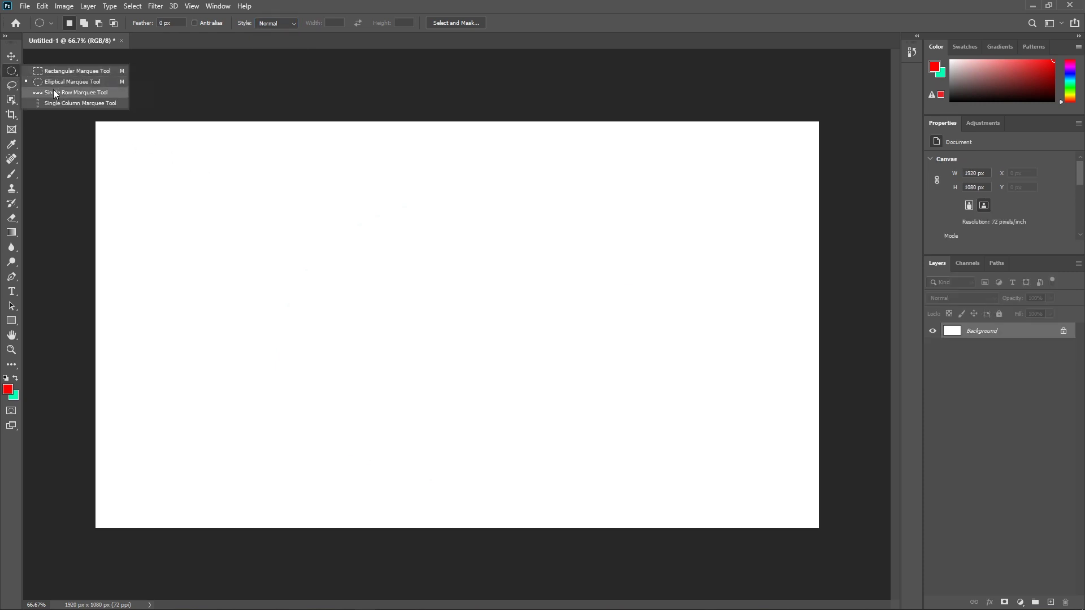
{"action": "left_click", "coordinate": [95, 92]}
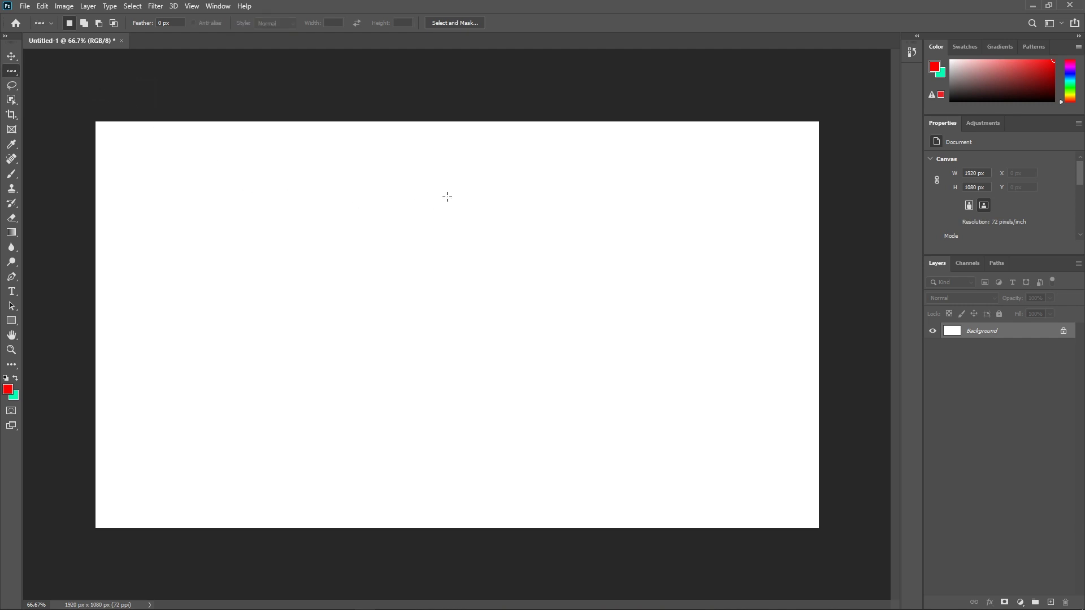
{"action": "left_click_drag", "start_coordinate": [382, 201], "coordinate": [397, 316]}
Add three vertical lines to the selection in the canvas's left half with the Single Column Marquee Tool.
{"action": "right_click", "coordinate": [12, 71]}
{"action": "left_click", "coordinate": [53, 102]}
{"action": "left_click", "coordinate": [204, 252]}
{"action": "left_click_drag", "start_coordinate": [204, 252], "coordinate": [244, 252]}
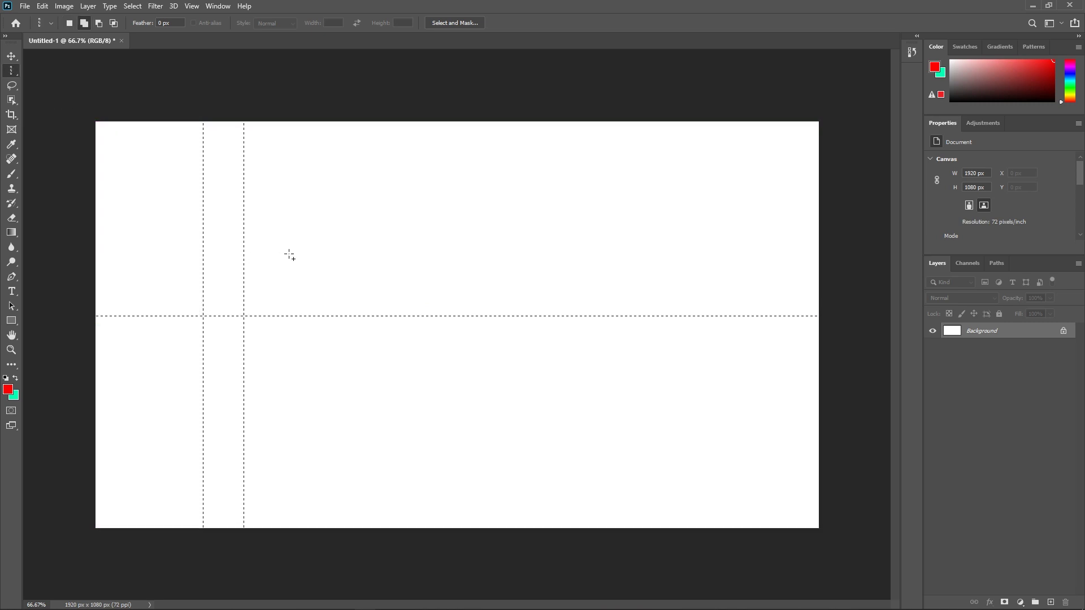
{"action": "left_click", "coordinate": [347, 255]}
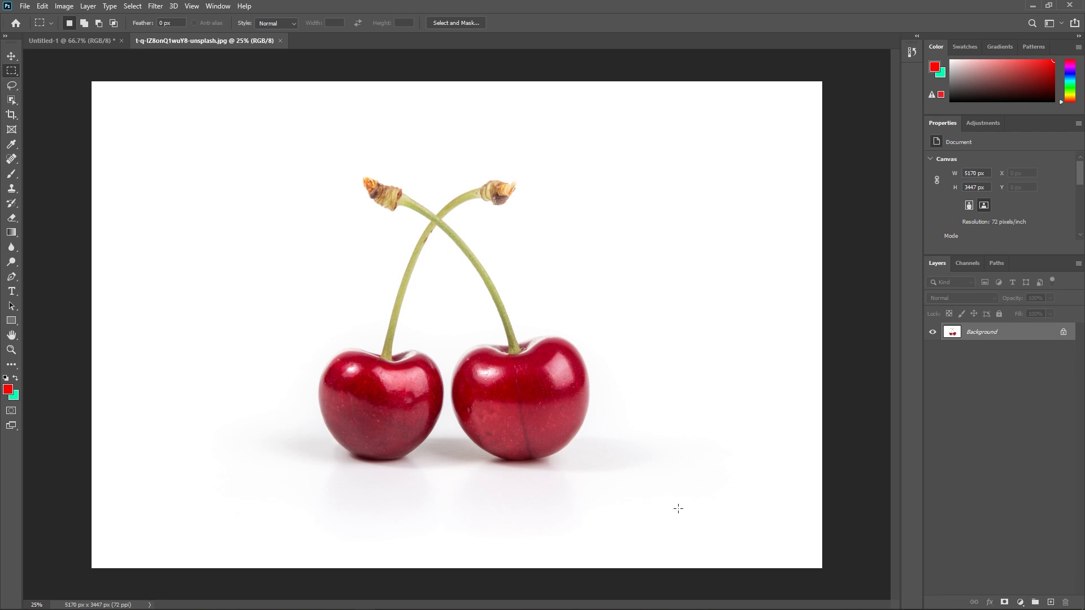
Copy a rectangle about 2988 × 2653 px around the cherries to a new layer and merge it back into the background.
{"action": "left_click_drag", "start_coordinate": [668, 514], "coordinate": [246, 140]}
{"action": "key", "text": "ctrl+j"}
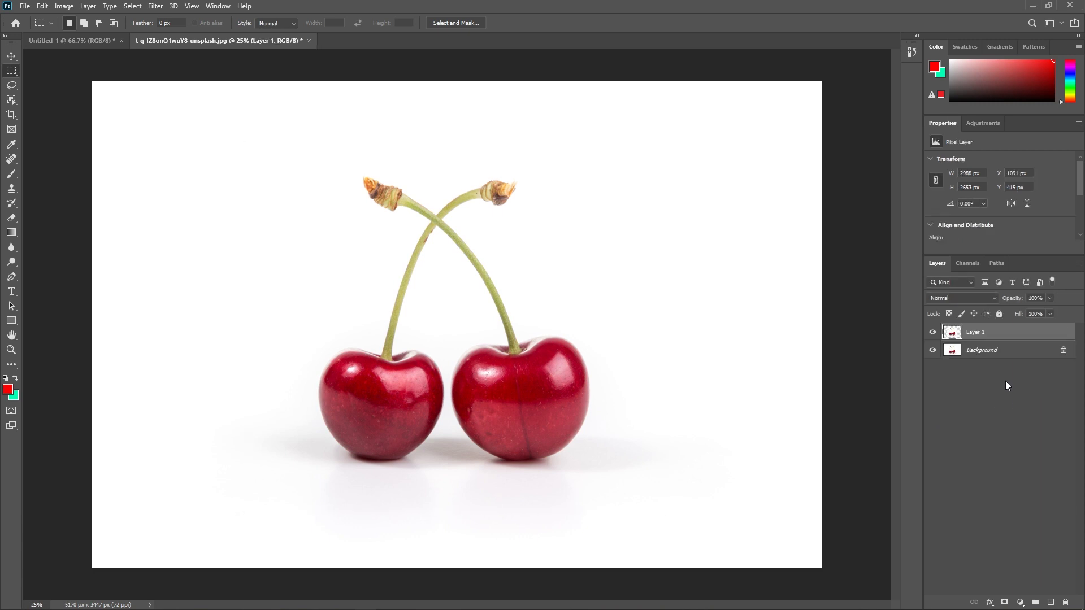
{"action": "left_click", "coordinate": [932, 351]}
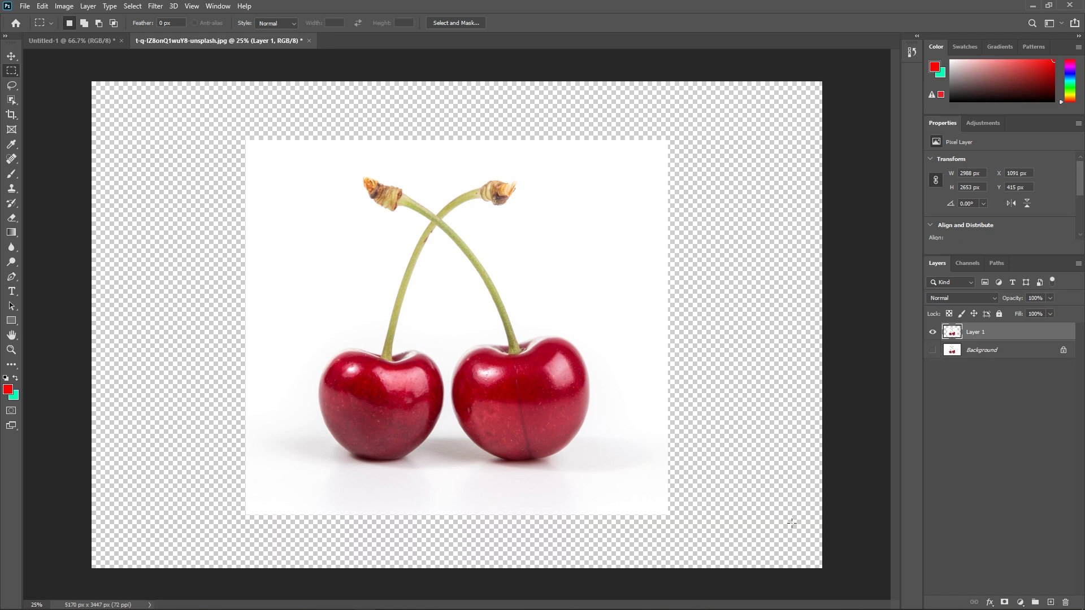
{"action": "left_click", "coordinate": [932, 350]}
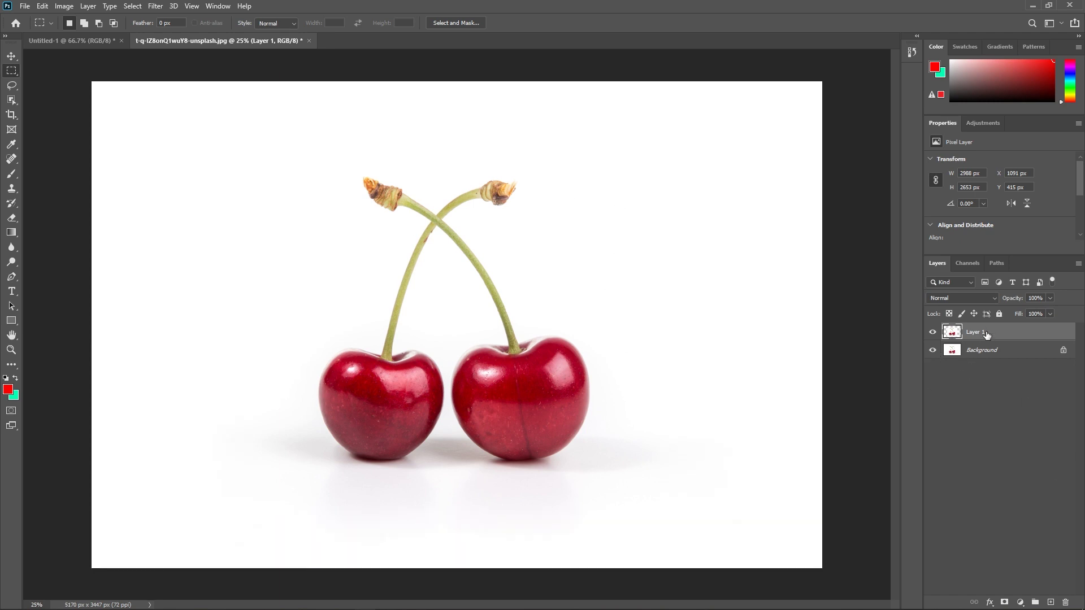
{"action": "key", "text": "ctrl+e"}
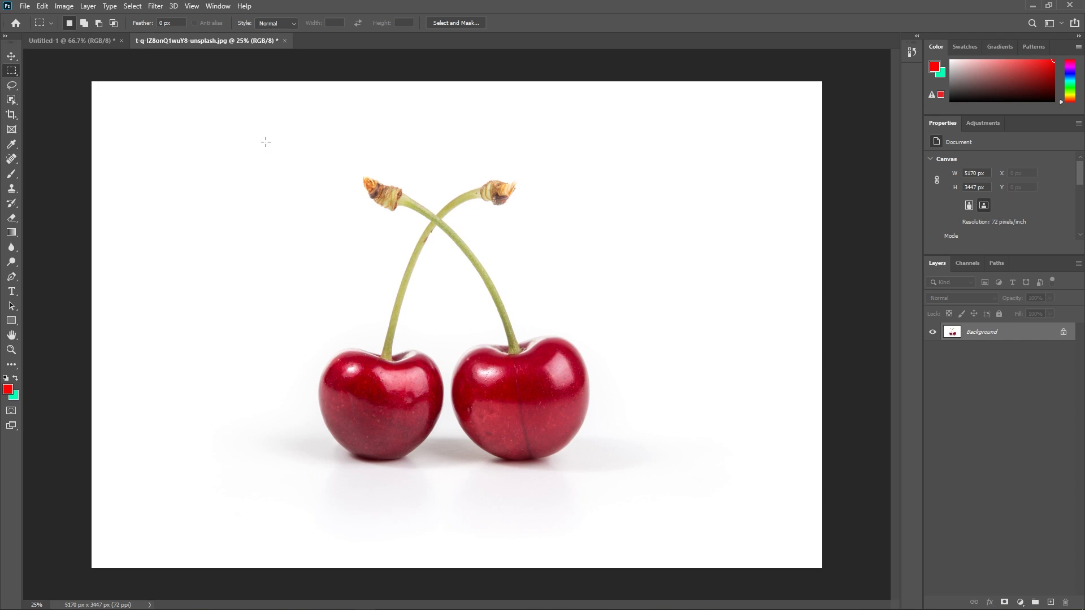
Cut a rectangle about 2744 × 2617 px around the cherries onto a new layer and toggle that layer's visibility.
{"action": "left_click_drag", "start_coordinate": [265, 142], "coordinate": [655, 513]}
{"action": "key", "text": "ctrl+shift+j"}
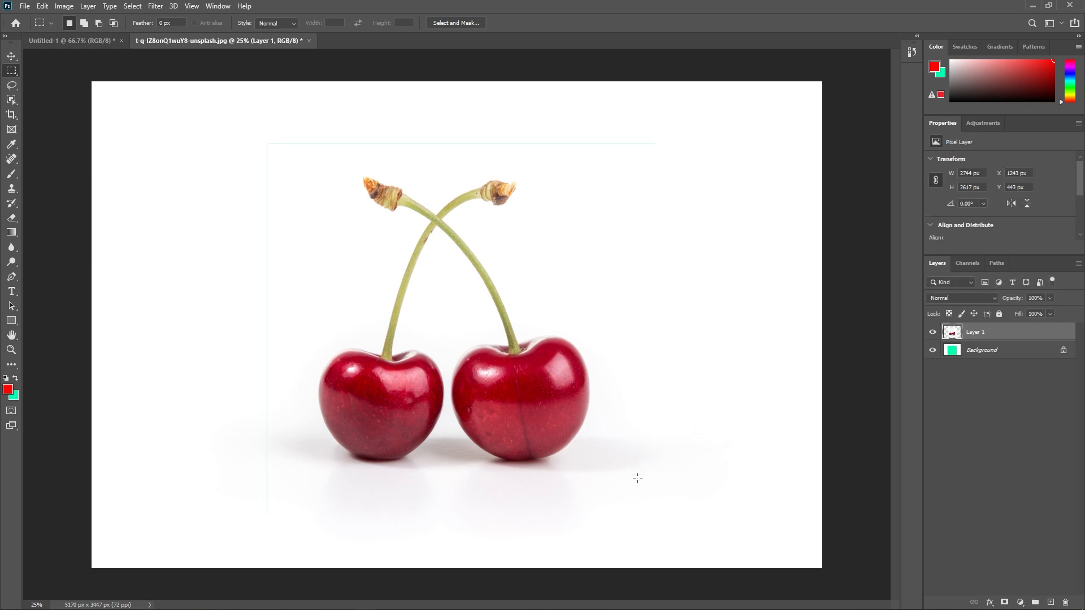
{"action": "left_click", "coordinate": [933, 334]}
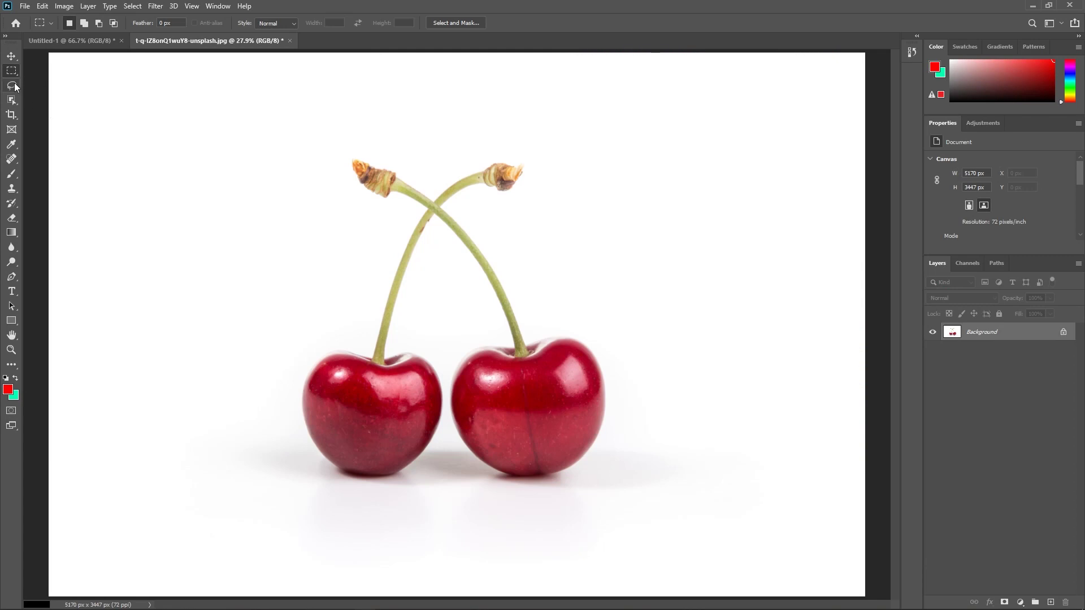
Draw a freehand selection around the cherry stems with the Lasso Tool.
{"action": "left_click", "coordinate": [11, 86]}
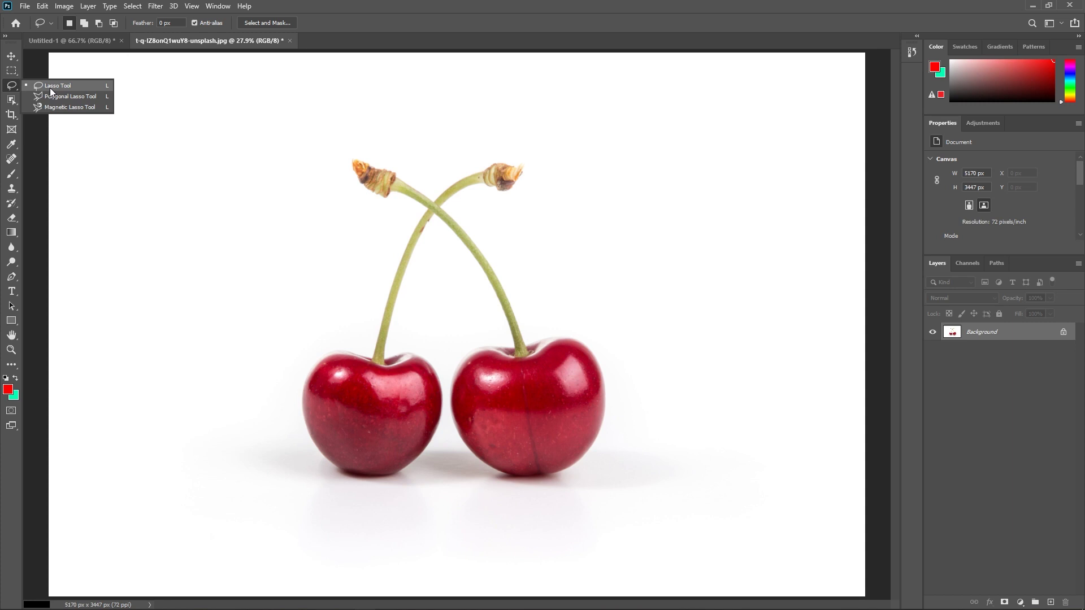
{"action": "left_click", "coordinate": [47, 88]}
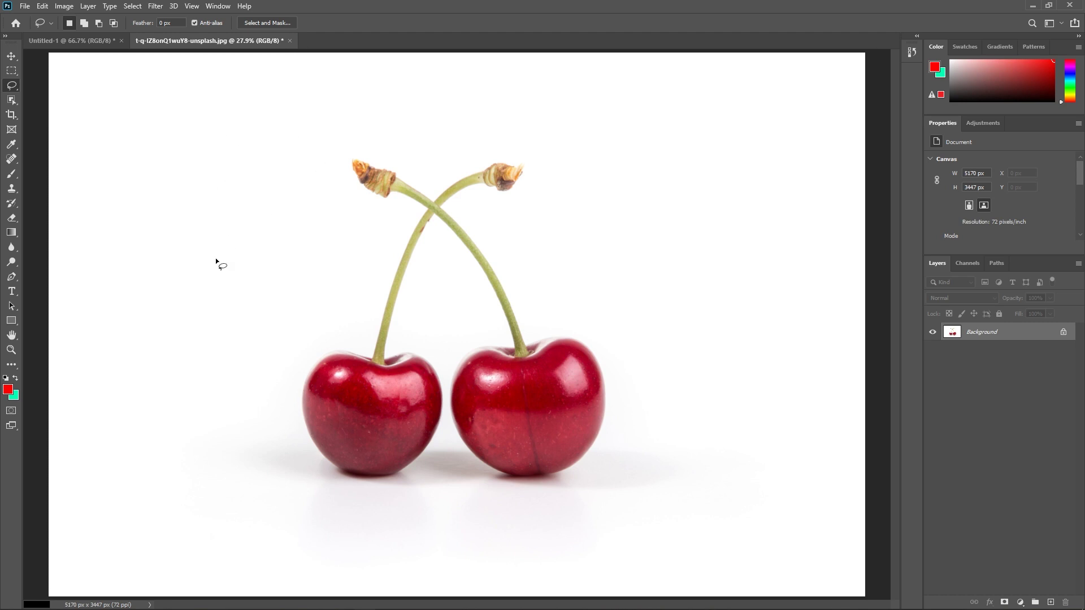
{"action": "mouse_move", "coordinate": [194, 110]}
{"action": "left_mouse_down"}
{"action": "mouse_move", "coordinate": [298, 278]}
{"action": "mouse_move", "coordinate": [333, 164]}
{"action": "left_mouse_up"}
{"action": "mouse_move", "coordinate": [309, 121]}
{"action": "left_mouse_down"}
{"action": "mouse_move", "coordinate": [431, 169]}
{"action": "mouse_move", "coordinate": [325, 111]}
{"action": "left_mouse_up"}
{"action": "mouse_move", "coordinate": [479, 144]}
{"action": "left_mouse_down"}
{"action": "mouse_move", "coordinate": [378, 248]}
{"action": "mouse_move", "coordinate": [331, 161]}
{"action": "mouse_move", "coordinate": [380, 142]}
{"action": "left_mouse_up"}
Add a freehand area to the lasso selection, subtract another, and try intersecting the remainder.
{"action": "key", "text": "shift"}
{"action": "mouse_move", "coordinate": [556, 282]}
{"action": "left_mouse_down"}
{"action": "mouse_move", "coordinate": [540, 269]}
{"action": "mouse_move", "coordinate": [367, 350]}
{"action": "mouse_move", "coordinate": [568, 229]}
{"action": "left_mouse_up"}
{"action": "key", "text": "alt"}
{"action": "mouse_move", "coordinate": [522, 149]}
{"action": "left_mouse_down"}
{"action": "mouse_move", "coordinate": [583, 299]}
{"action": "mouse_move", "coordinate": [655, 135]}
{"action": "left_mouse_up"}
{"action": "key", "text": "alt+shift"}
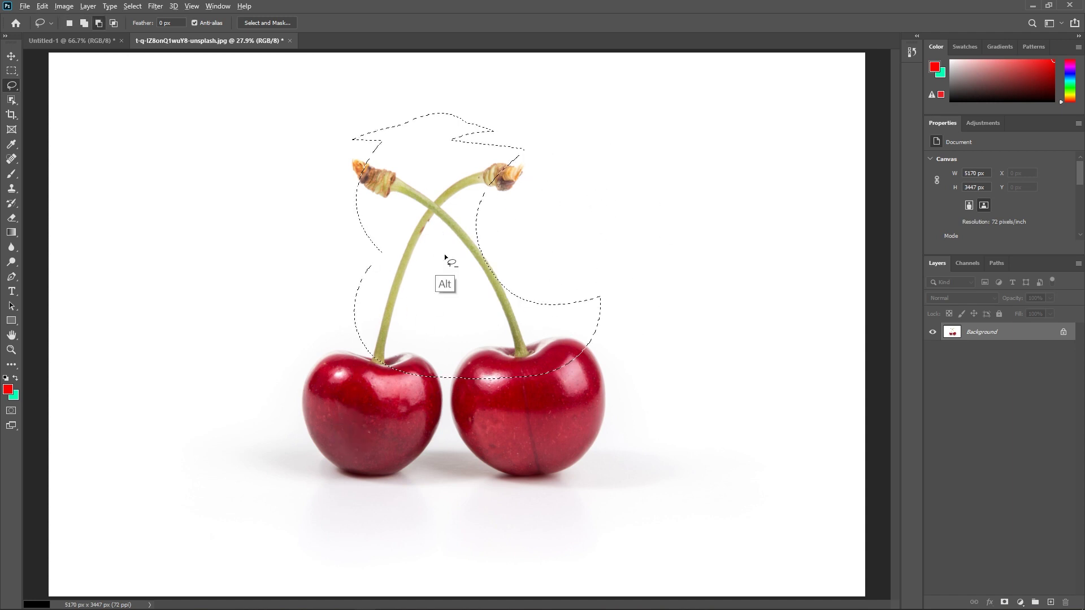
{"action": "mouse_move", "coordinate": [441, 180]}
{"action": "left_mouse_down"}
{"action": "mouse_move", "coordinate": [394, 245]}
{"action": "mouse_move", "coordinate": [452, 203]}
{"action": "mouse_move", "coordinate": [442, 180]}
{"action": "left_mouse_up"}
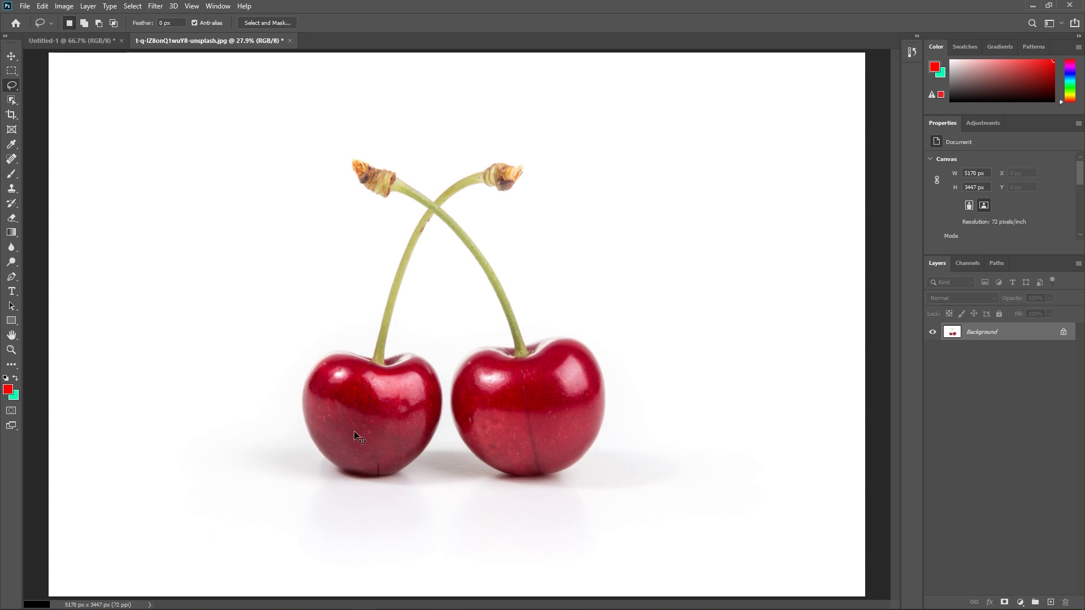
Trace a freehand Lasso outline from the left cherry's top, beneath both cherries and up around the right one.
{"action": "key", "text": "ctrl+plus"}
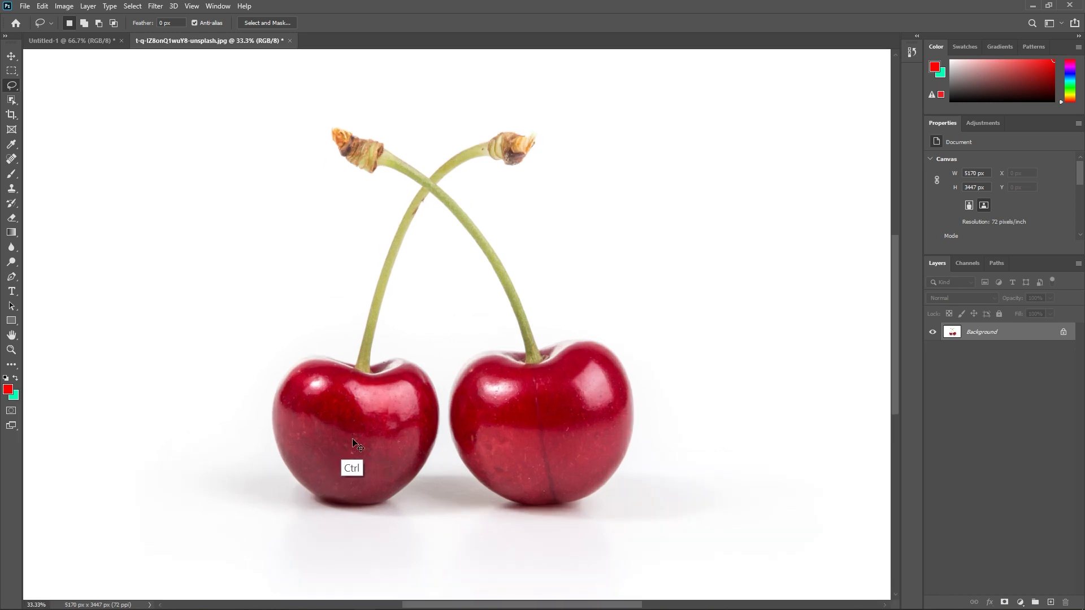
{"action": "key", "text": "ctrl+plus"}
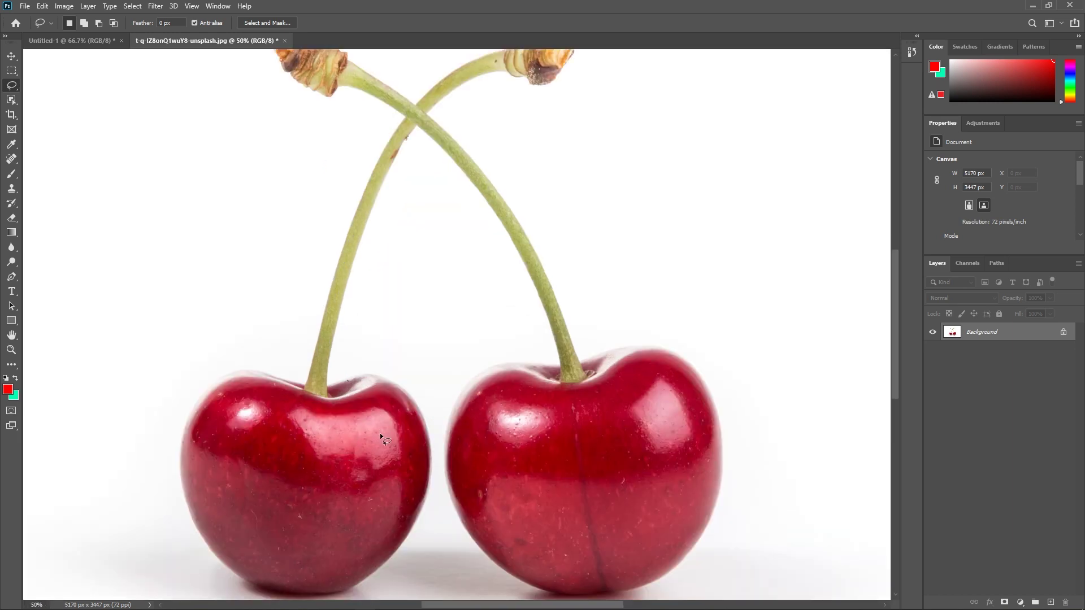
{"action": "scroll", "coordinate": [387, 436], "scroll_direction": "down", "scroll_amount": 3}
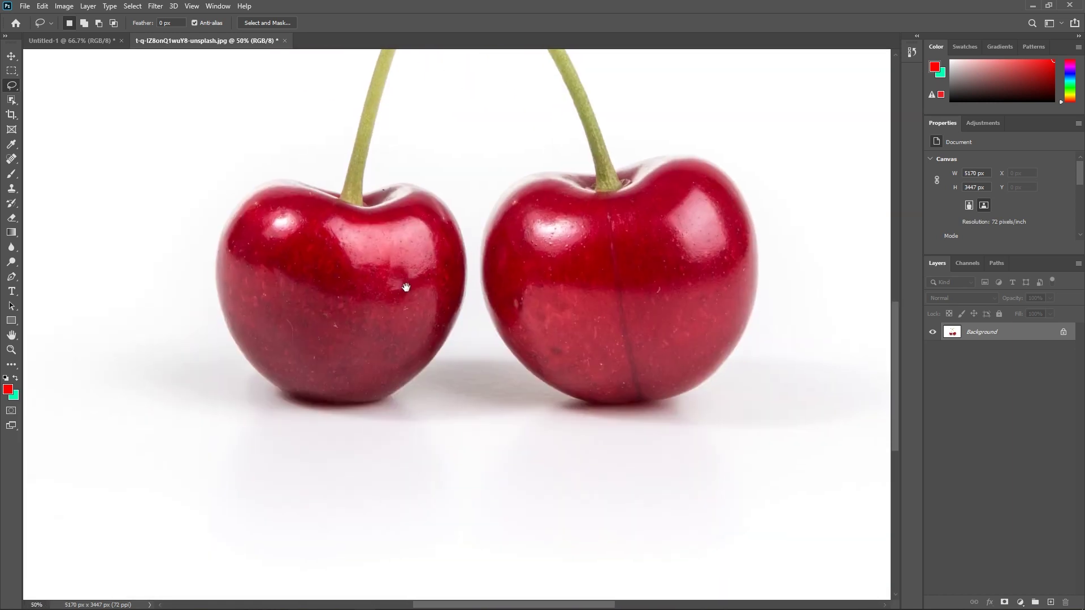
{"action": "mouse_move", "coordinate": [325, 181]}
{"action": "left_mouse_down"}
{"action": "mouse_move", "coordinate": [260, 174]}
{"action": "mouse_move", "coordinate": [206, 191]}
{"action": "mouse_move", "coordinate": [179, 229]}
{"action": "mouse_move", "coordinate": [175, 280]}
{"action": "mouse_move", "coordinate": [193, 332]}
{"action": "mouse_move", "coordinate": [248, 412]}
{"action": "mouse_move", "coordinate": [319, 434]}
{"action": "mouse_move", "coordinate": [391, 419]}
{"action": "mouse_move", "coordinate": [473, 334]}
{"action": "mouse_move", "coordinate": [492, 382]}
{"action": "mouse_move", "coordinate": [559, 441]}
{"action": "mouse_move", "coordinate": [663, 455]}
{"action": "mouse_move", "coordinate": [779, 403]}
{"action": "mouse_move", "coordinate": [839, 313]}
{"action": "mouse_move", "coordinate": [833, 210]}
{"action": "mouse_move", "coordinate": [690, 119]}
{"action": "left_mouse_up"}
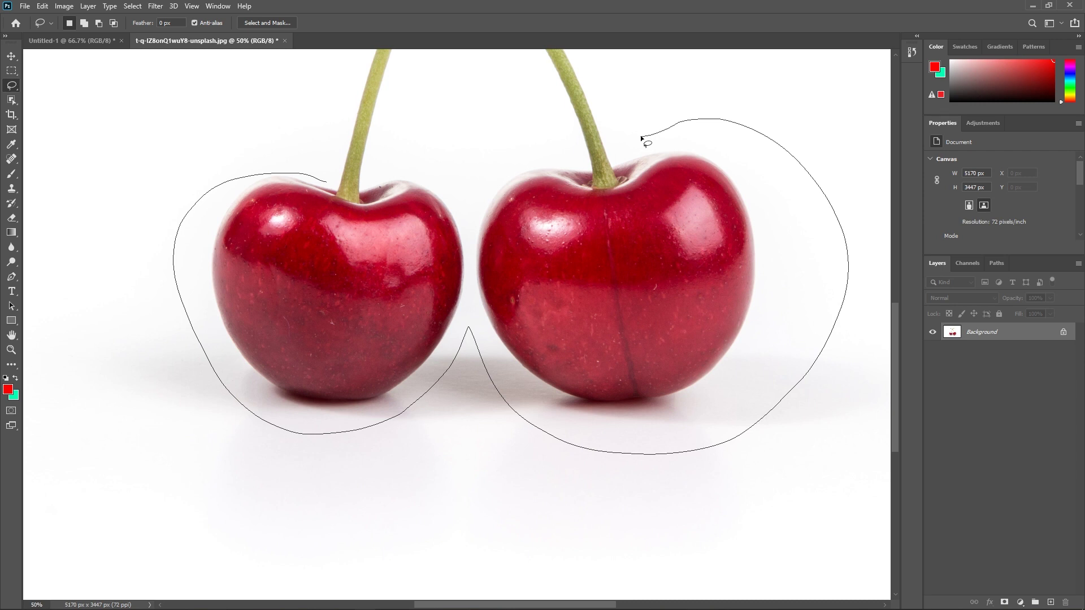
{"action": "key", "text": "space"}
{"action": "left_click_drag", "start_coordinate": [640, 134], "coordinate": [561, 360]}
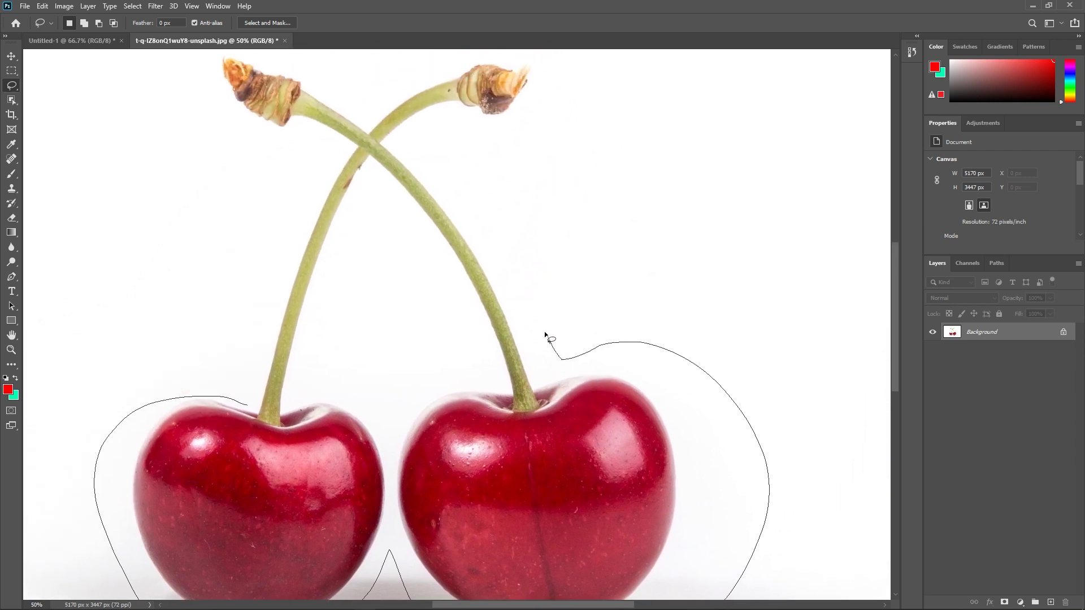
Continue the Lasso outline up the right stem, around both stem ends, and close it at the left cherry's top.
{"action": "left_click_drag", "start_coordinate": [544, 333], "coordinate": [484, 211]}
{"action": "key", "text": "ctrl+plus"}
{"action": "key", "text": "ctrl+minus"}
{"action": "mouse_move", "coordinate": [443, 168]}
{"action": "left_mouse_down"}
{"action": "mouse_move", "coordinate": [451, 145]}
{"action": "mouse_move", "coordinate": [518, 150]}
{"action": "mouse_move", "coordinate": [565, 126]}
{"action": "mouse_move", "coordinate": [561, 103]}
{"action": "mouse_move", "coordinate": [578, 177]}
{"action": "mouse_move", "coordinate": [575, 148]}
{"action": "left_mouse_up"}
{"action": "scroll", "coordinate": [565, 129], "scroll_direction": "up", "scroll_amount": 3}
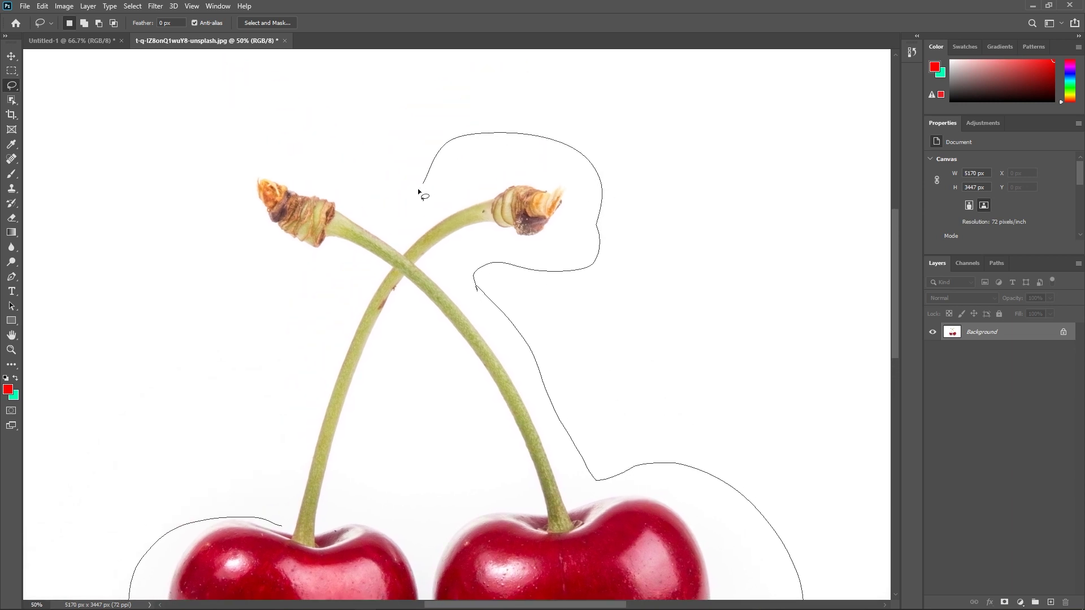
{"action": "mouse_move", "coordinate": [419, 190]}
{"action": "left_mouse_down"}
{"action": "mouse_move", "coordinate": [200, 147]}
{"action": "mouse_move", "coordinate": [205, 232]}
{"action": "mouse_move", "coordinate": [306, 303]}
{"action": "mouse_move", "coordinate": [480, 129]}
{"action": "mouse_move", "coordinate": [467, 360]}
{"action": "left_mouse_up"}
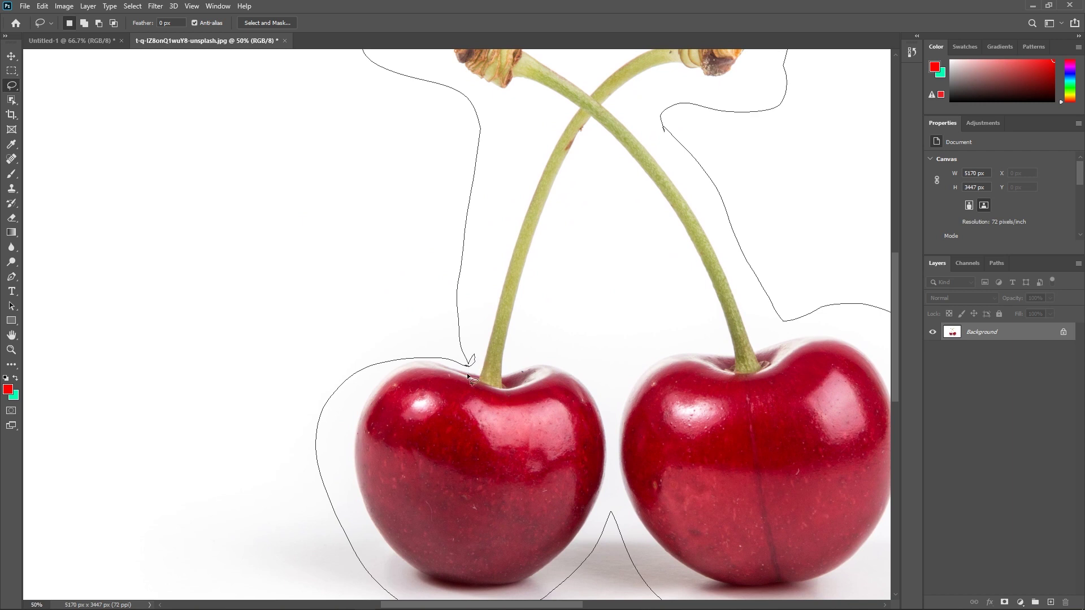
{"action": "left_click_drag", "start_coordinate": [468, 377], "coordinate": [470, 374]}
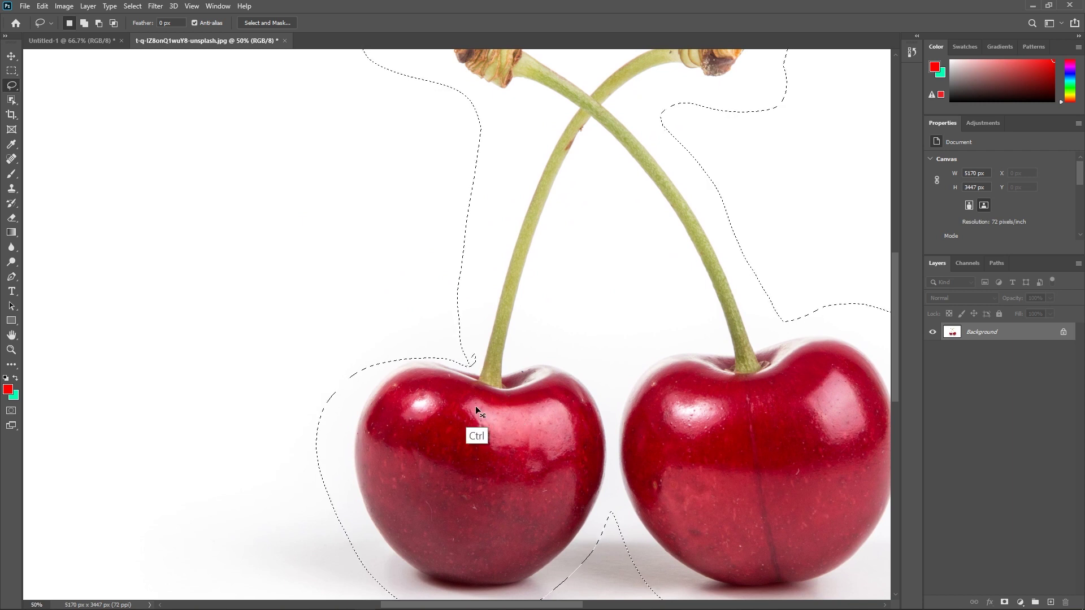
{"action": "key", "text": "ctrl+0"}
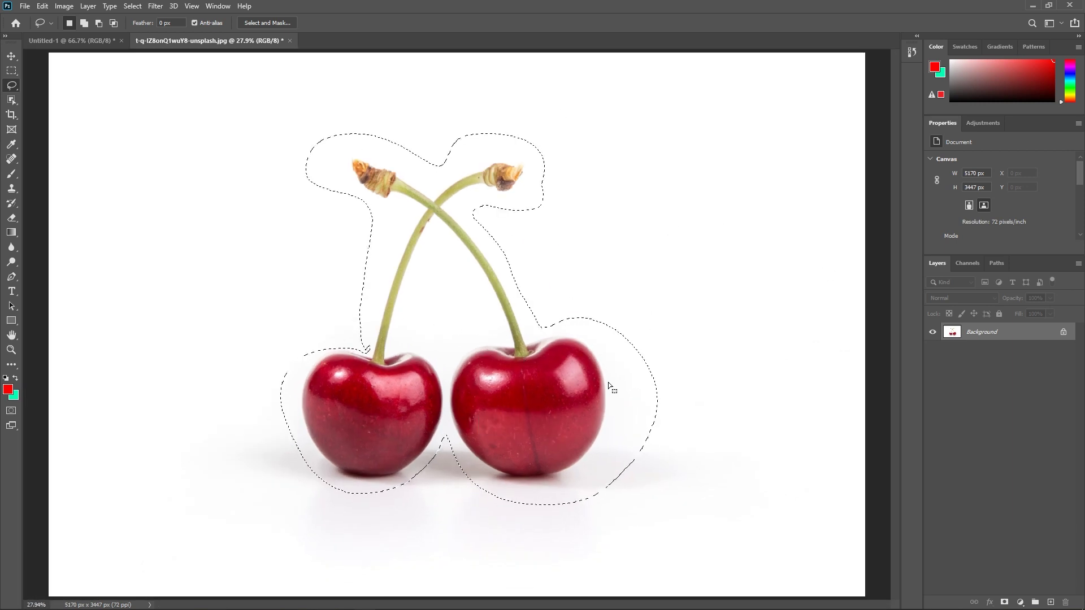
Copy the lassoed cherries to a new layer and check the cutout by temporarily hiding the background.
{"action": "key", "text": "ctrl+j"}
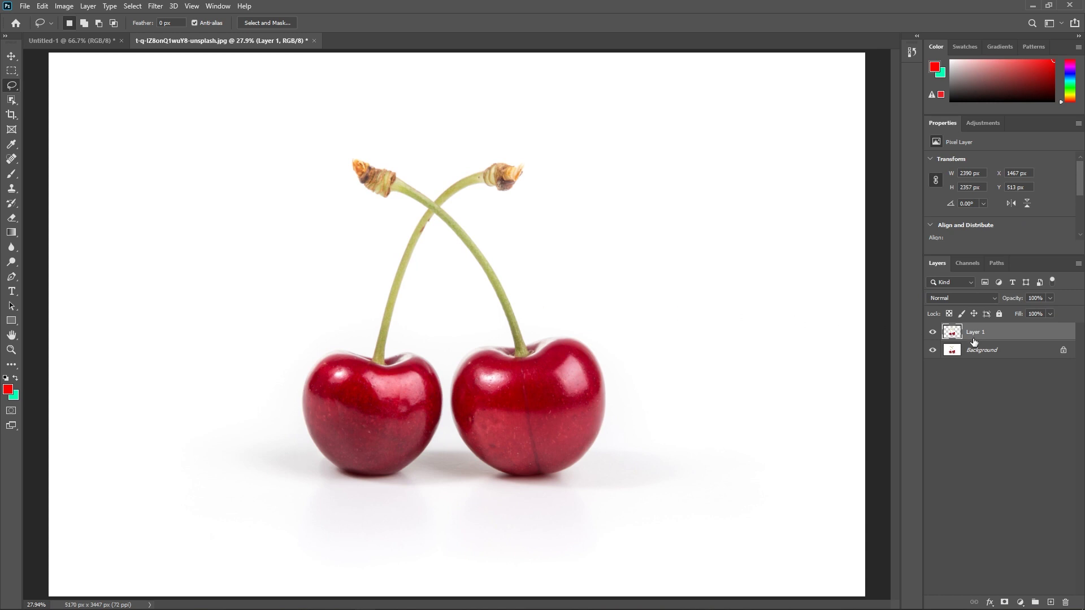
{"action": "left_click", "coordinate": [933, 351]}
{"action": "left_click", "coordinate": [933, 351]}
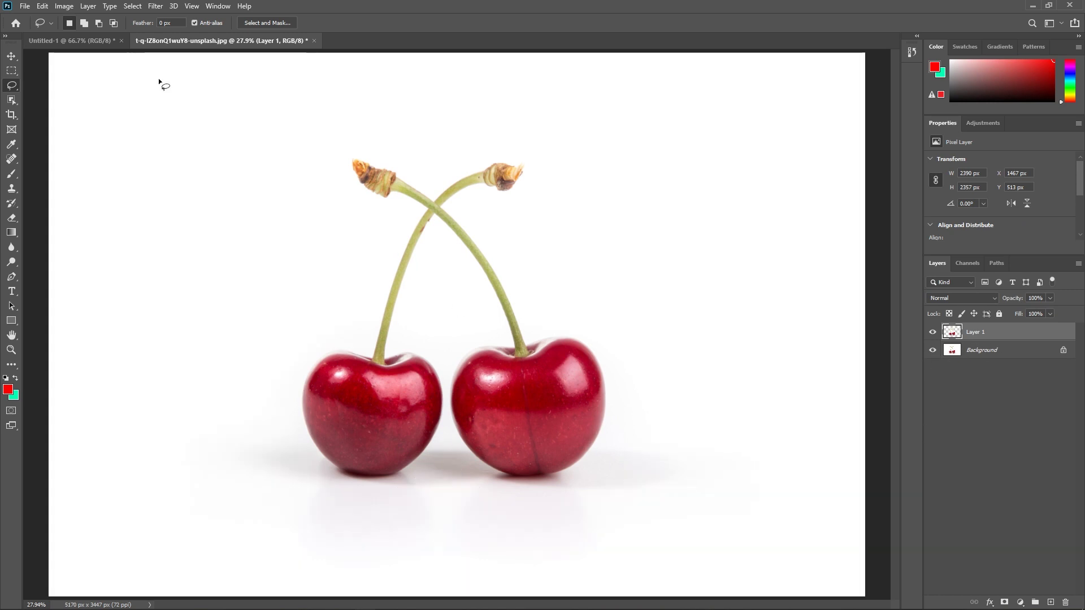
Draw a closed nine-corner straight-edged selection around the stems with the Polygonal Lasso Tool.
{"action": "right_click", "coordinate": [11, 86]}
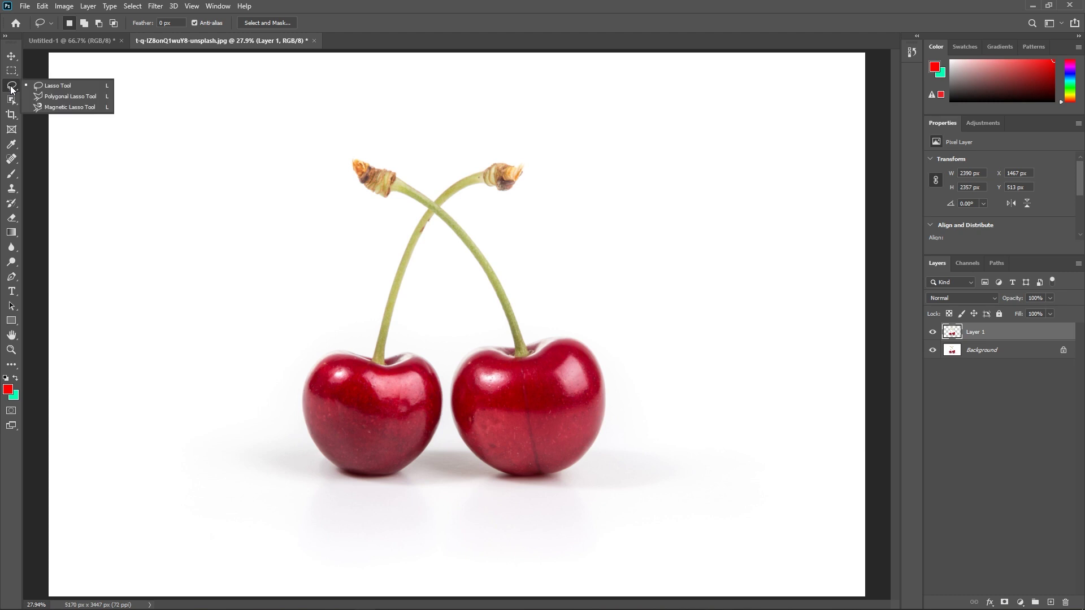
{"action": "left_click", "coordinate": [70, 96]}
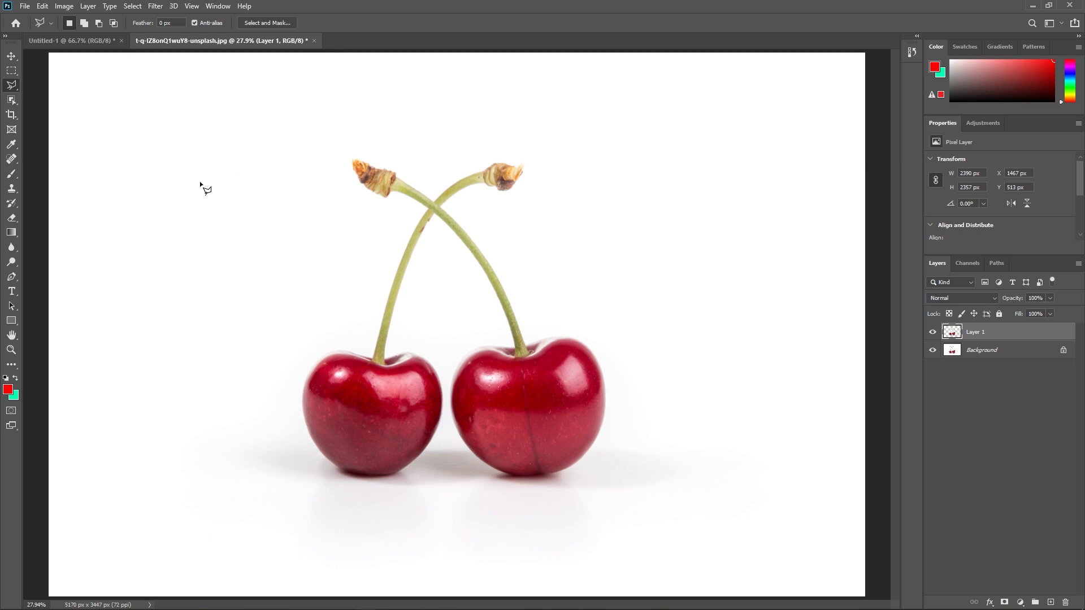
{"action": "left_click", "coordinate": [174, 170]}
{"action": "left_click", "coordinate": [280, 105]}
{"action": "left_click", "coordinate": [460, 143]}
{"action": "left_click", "coordinate": [681, 109]}
{"action": "left_click", "coordinate": [640, 285]}
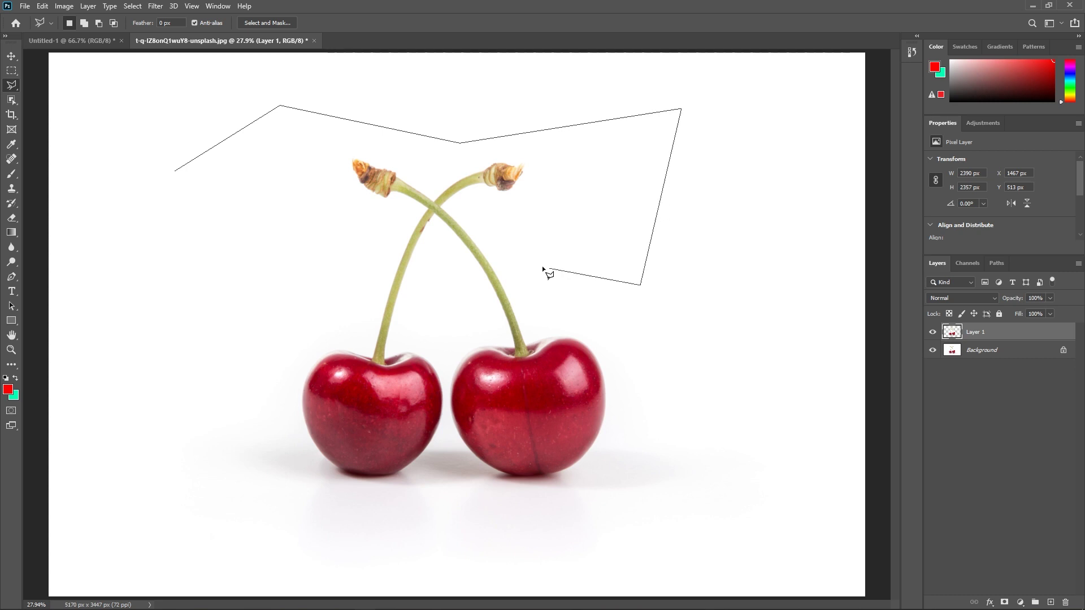
{"action": "left_click", "coordinate": [542, 266]}
{"action": "left_click", "coordinate": [341, 256]}
{"action": "left_click", "coordinate": [270, 351]}
{"action": "left_click", "coordinate": [119, 223]}
{"action": "left_click", "coordinate": [176, 172]}
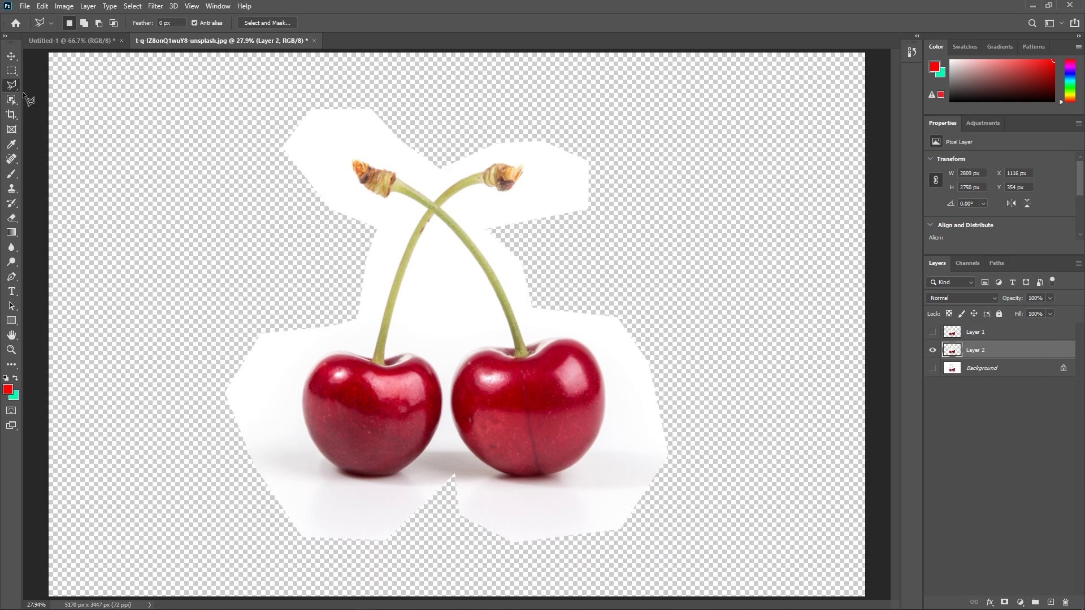
Switch to the Magnetic Lasso Tool, and merge all layers with Layer 1 and the background made visible.
{"action": "right_click", "coordinate": [11, 85]}
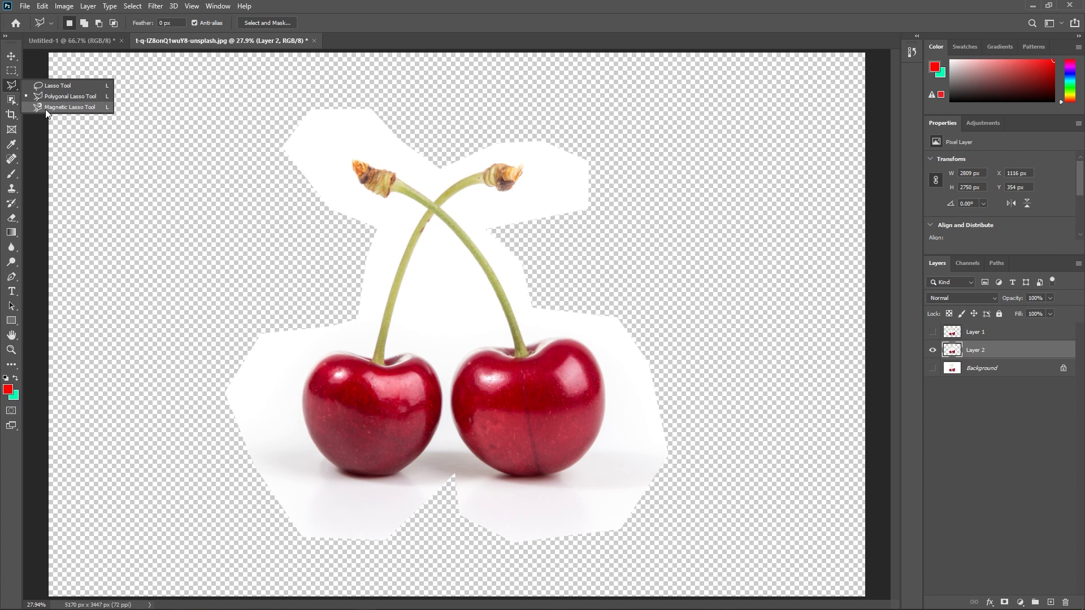
{"action": "left_click", "coordinate": [46, 113]}
{"action": "left_click", "coordinate": [932, 332]}
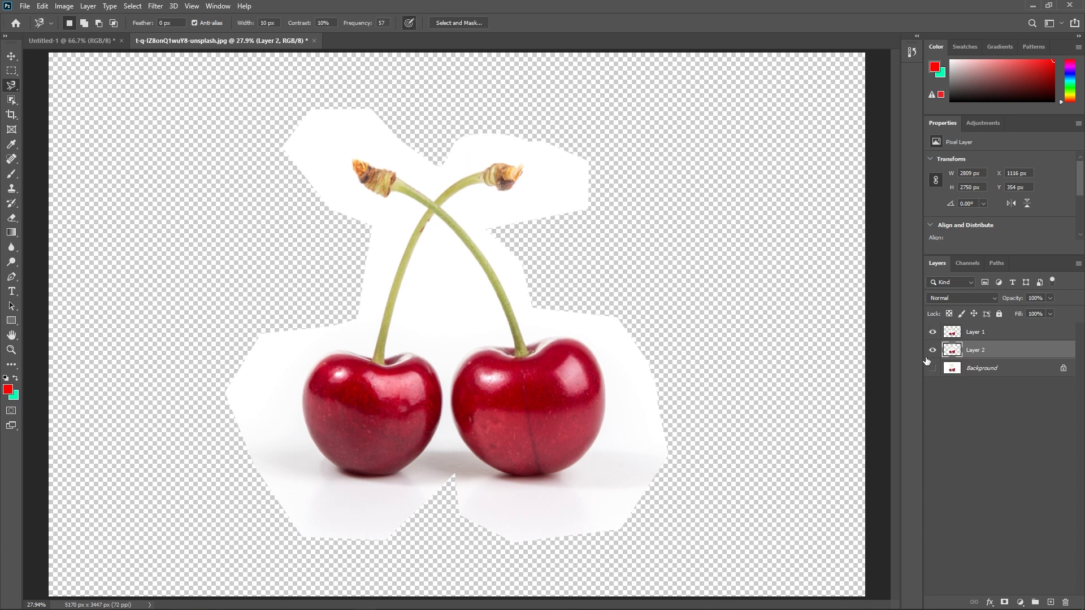
{"action": "left_click", "coordinate": [933, 370]}
{"action": "key", "text": "ctrl+shift+e"}
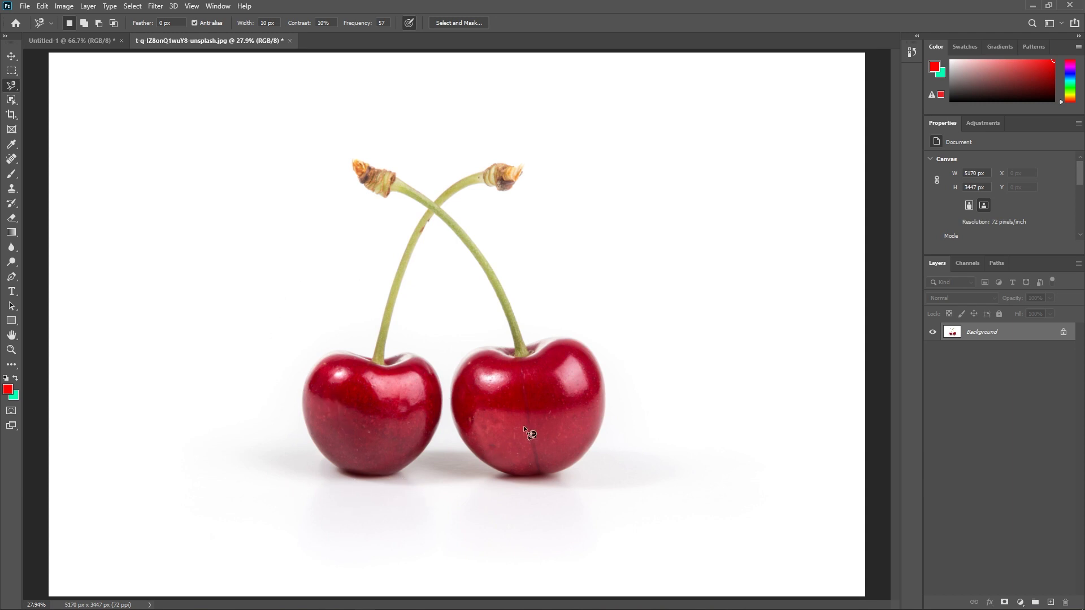
Trace the right cherry's side and bottom edges with the Magnetic Lasso and close the selection across its upper part at the starting point.
{"action": "left_click_drag", "start_coordinate": [586, 392], "coordinate": [656, 388]}
{"action": "mouse_move", "coordinate": [533, 375]}
{"action": "left_mouse_down"}
{"action": "mouse_move", "coordinate": [465, 259]}
{"action": "mouse_move", "coordinate": [492, 203]}
{"action": "left_mouse_up"}
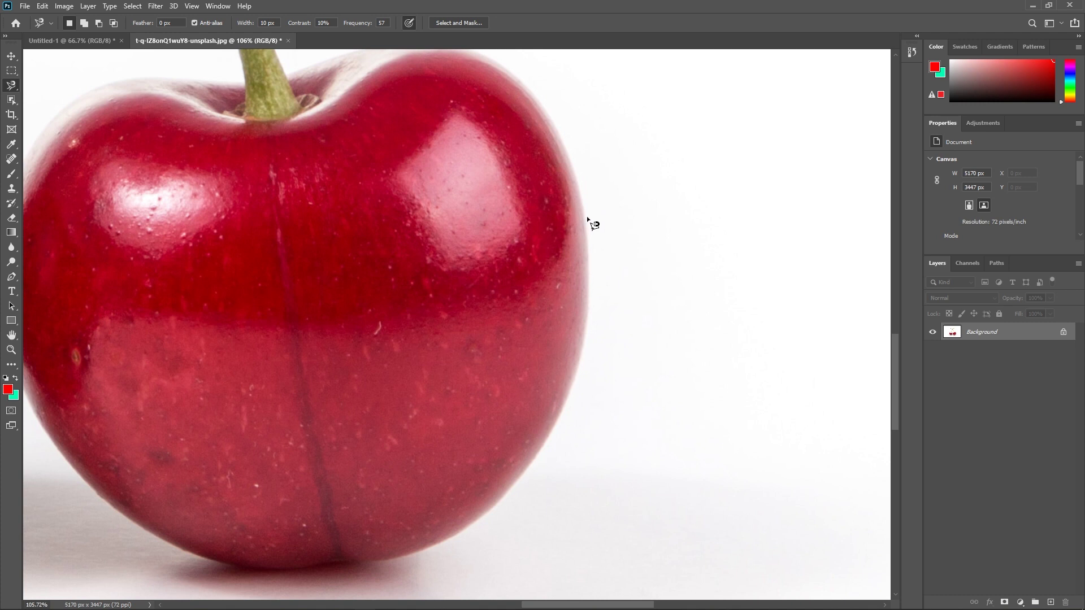
{"action": "left_click", "coordinate": [572, 163]}
{"action": "scroll", "coordinate": [477, 509], "scroll_direction": "down", "scroll_amount": 3}
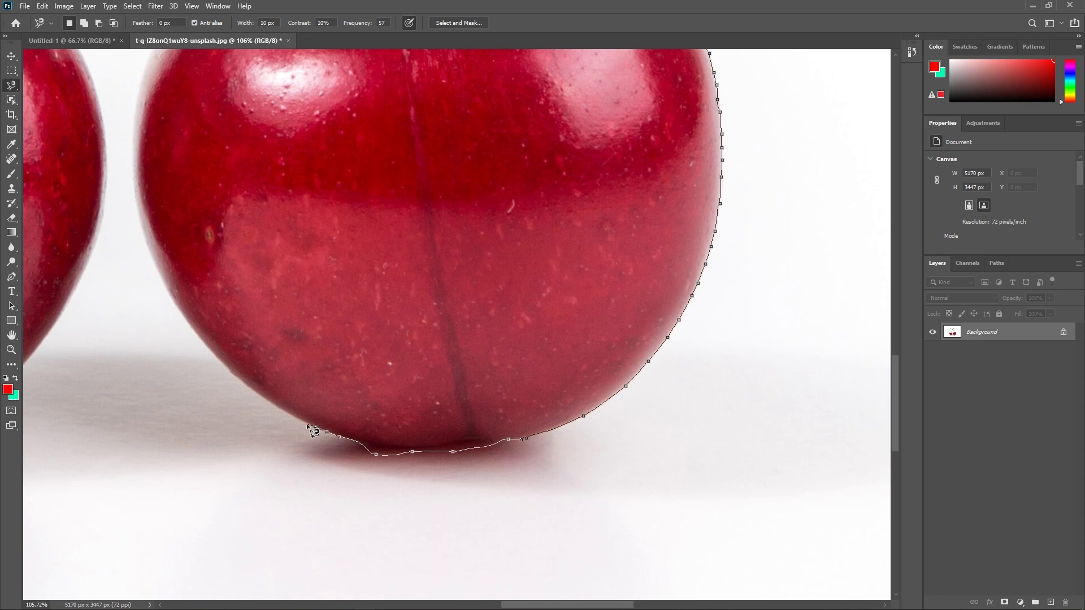
{"action": "left_click_drag", "start_coordinate": [306, 423], "coordinate": [410, 484]}
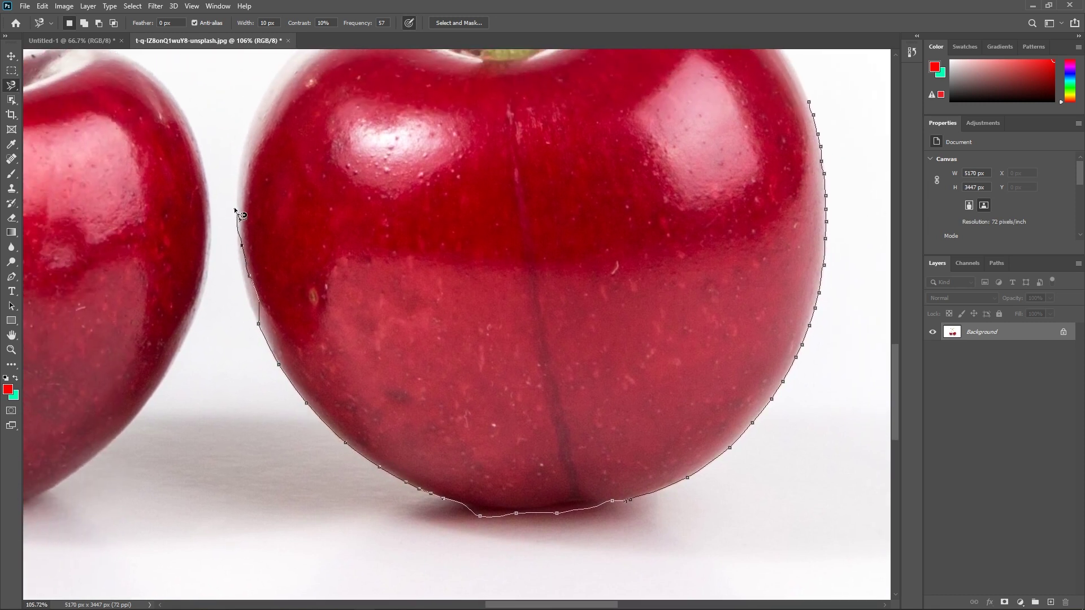
{"action": "scroll", "coordinate": [407, 223], "scroll_direction": "up", "scroll_amount": 3}
{"action": "scroll", "coordinate": [407, 223], "scroll_direction": "right", "scroll_amount": 5}
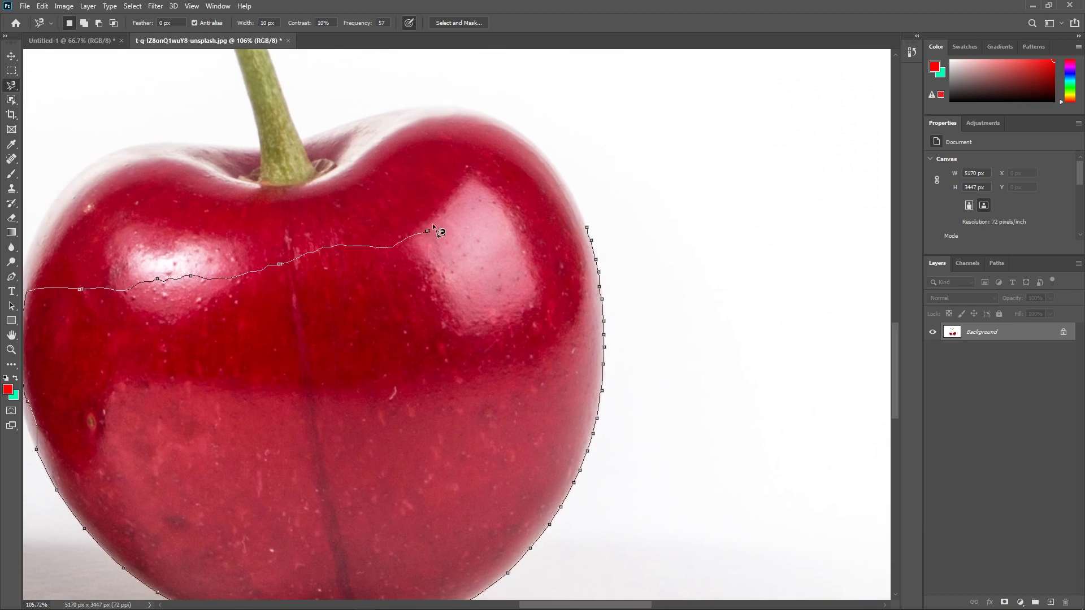
{"action": "left_click", "coordinate": [587, 229]}
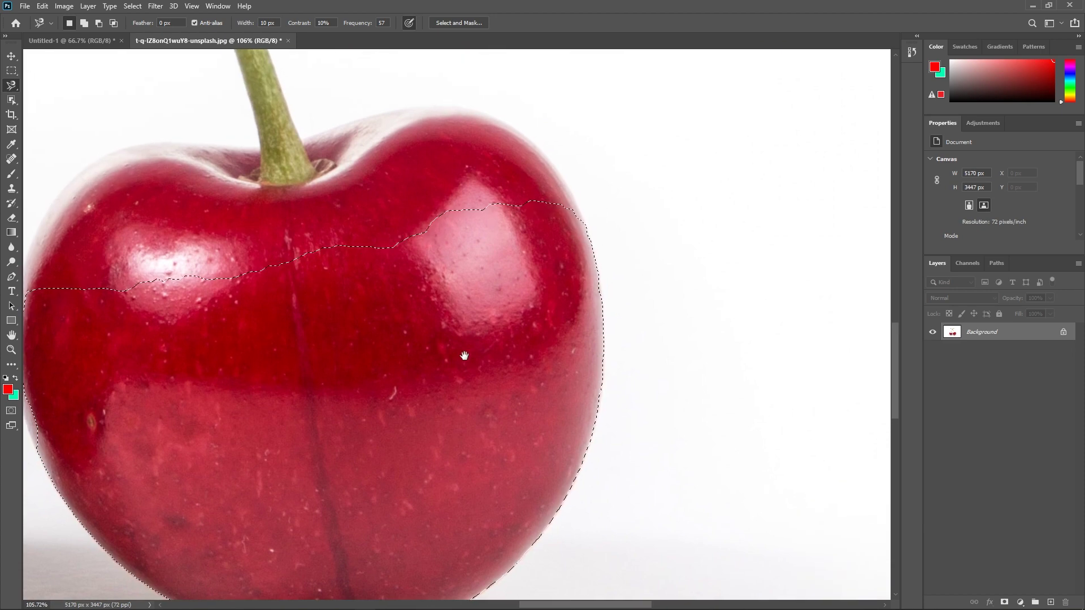
Subtract the strip of shadow beneath the right cherry from the selection with the Magnetic Lasso.
{"action": "left_click_drag", "start_coordinate": [464, 356], "coordinate": [501, 200]}
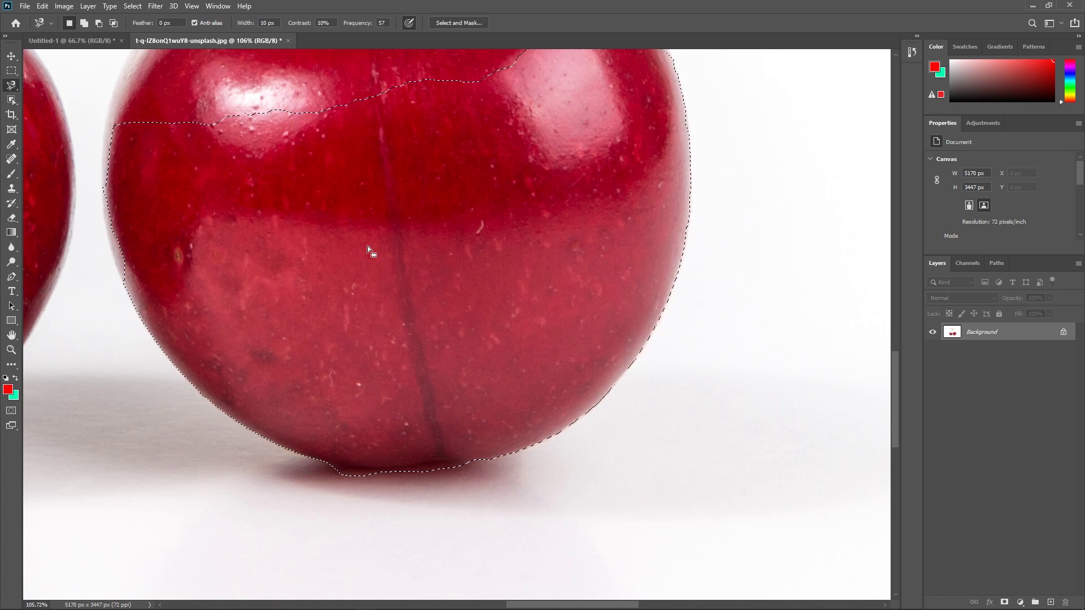
{"action": "left_click", "coordinate": [327, 462], "text": "alt"}
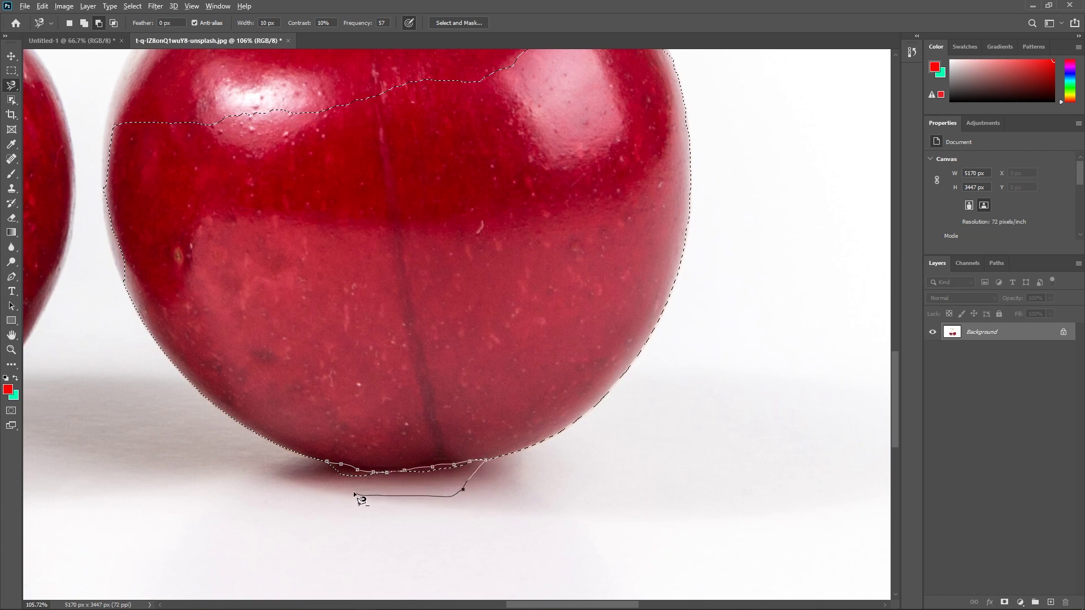
{"action": "left_click", "coordinate": [327, 463]}
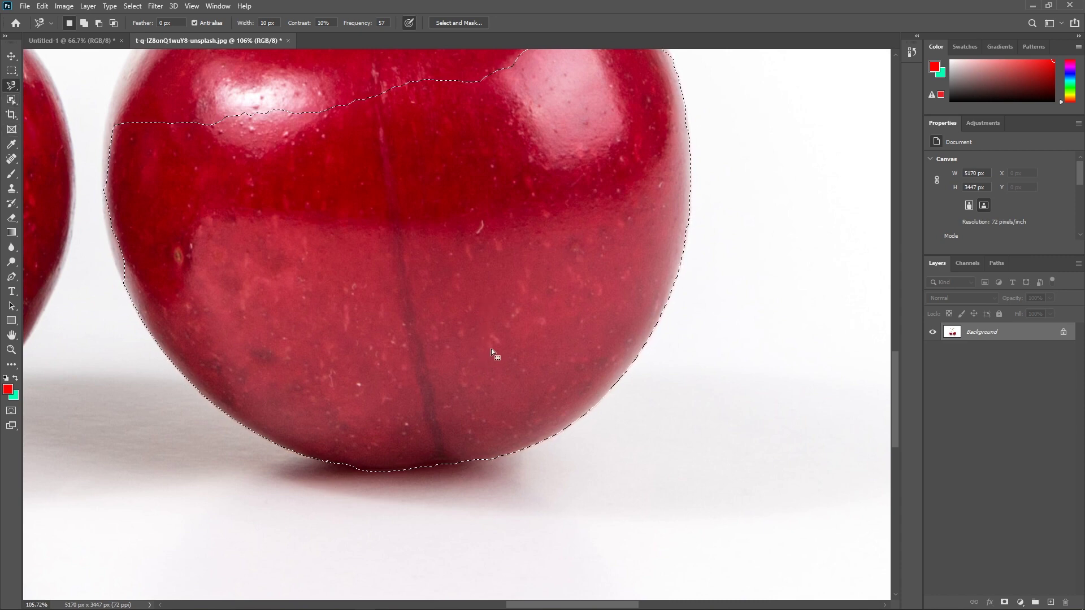
Trace both edges of the left cherry's stem below the crossing with the Magnetic Lasso Tool.
{"action": "key", "text": "z"}
{"action": "left_click_drag", "start_coordinate": [491, 348], "coordinate": [510, 392]}
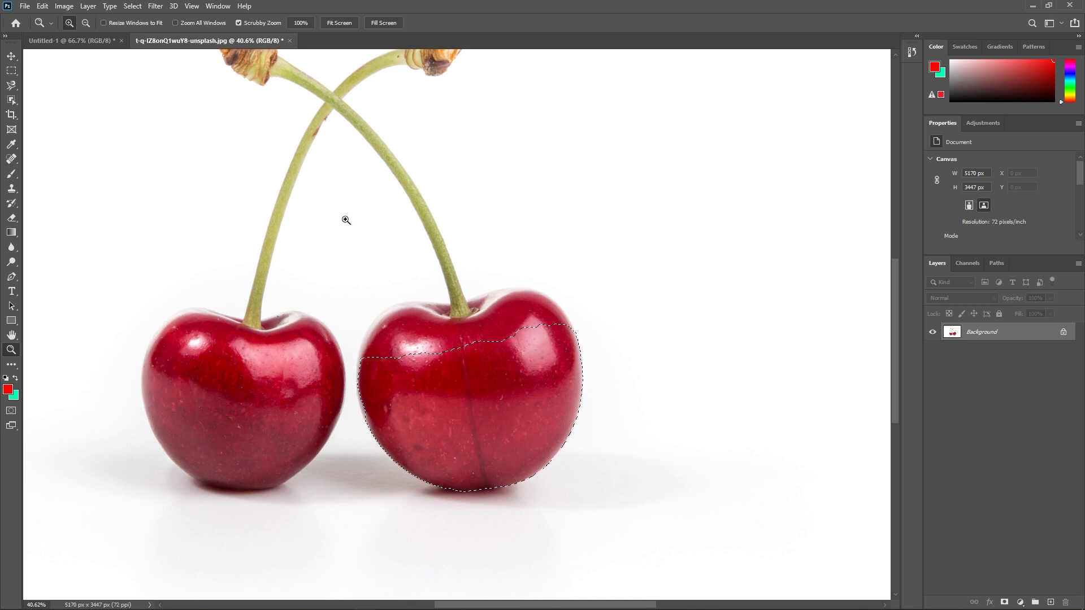
{"action": "left_click_drag", "start_coordinate": [336, 111], "coordinate": [394, 143]}
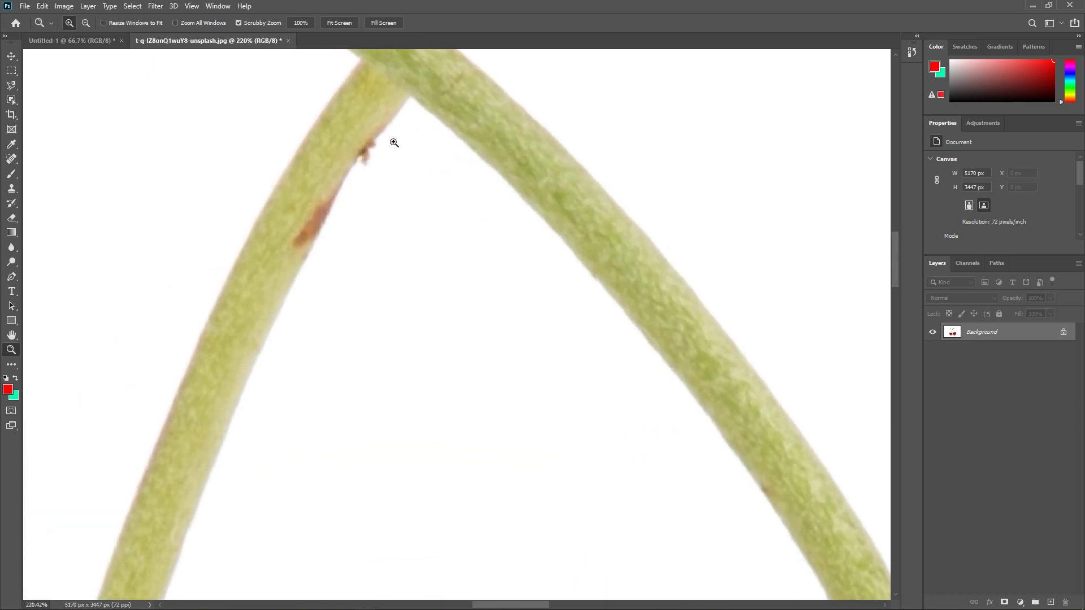
{"action": "mouse_move", "coordinate": [396, 262]}
{"action": "left_mouse_down"}
{"action": "mouse_move", "coordinate": [351, 260]}
{"action": "mouse_move", "coordinate": [388, 244]}
{"action": "left_mouse_up"}
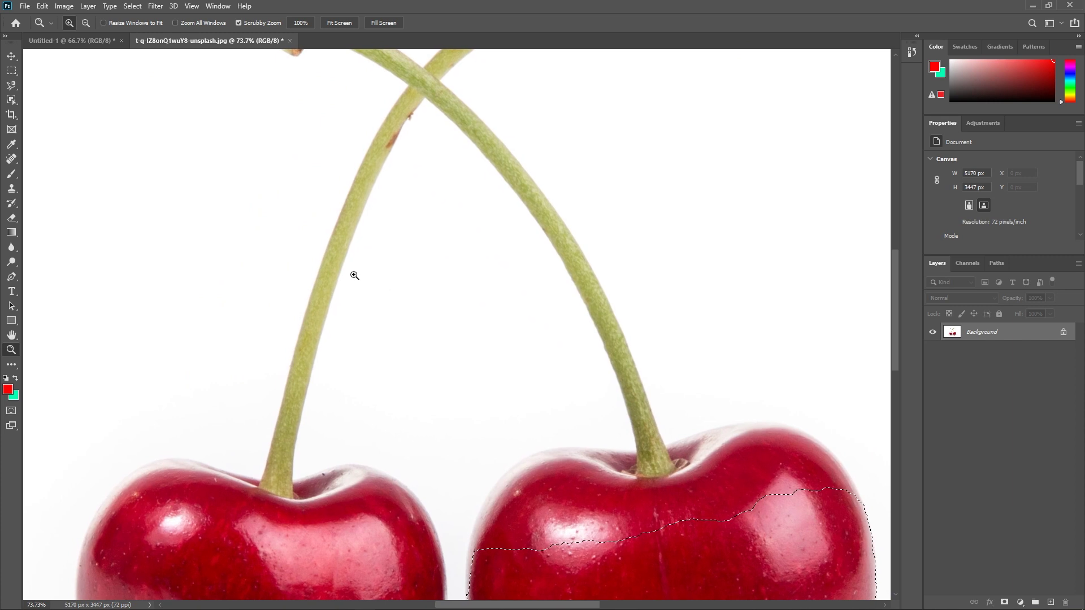
{"action": "left_click", "coordinate": [11, 86]}
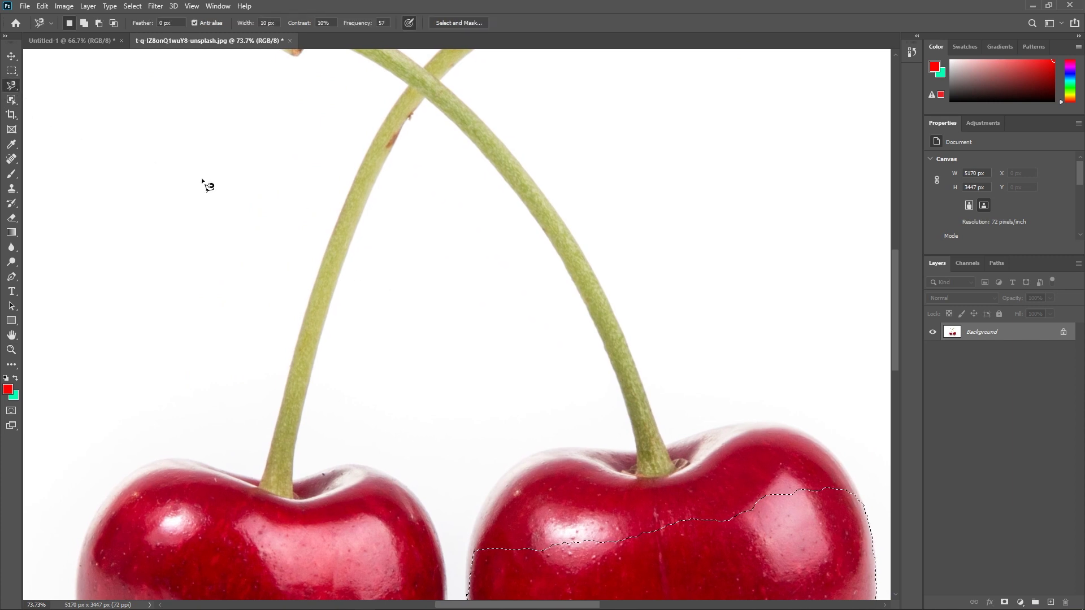
{"action": "left_click", "coordinate": [388, 155]}
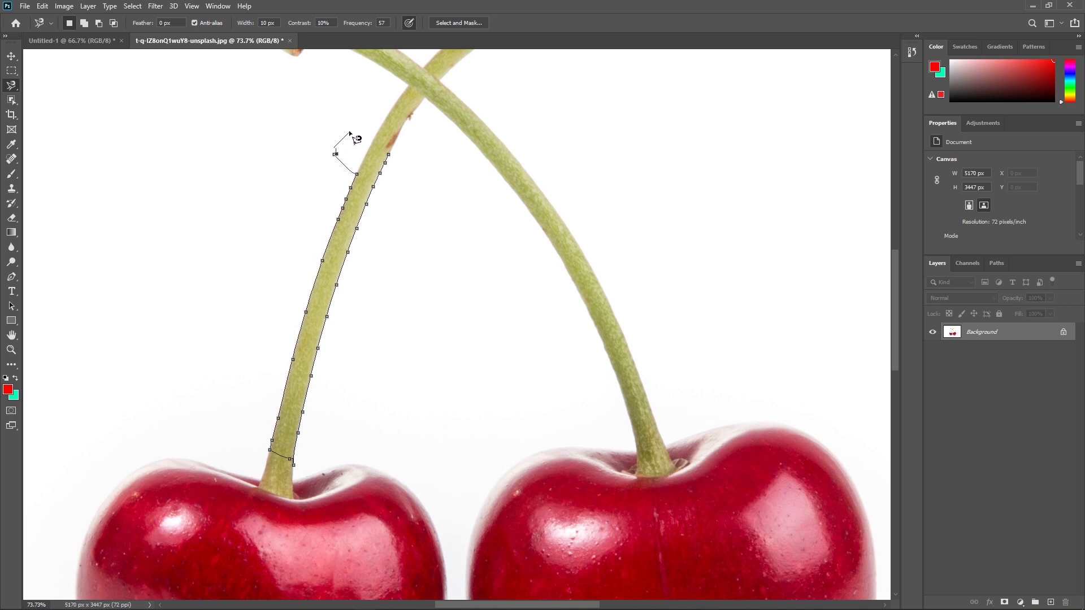
Remove the last stray anchor points beside the left stem and close the selection at its starting point.
{"action": "key", "text": "BackSpace"}
{"action": "key", "text": "BackSpace"}
{"action": "left_click", "coordinate": [391, 158]}
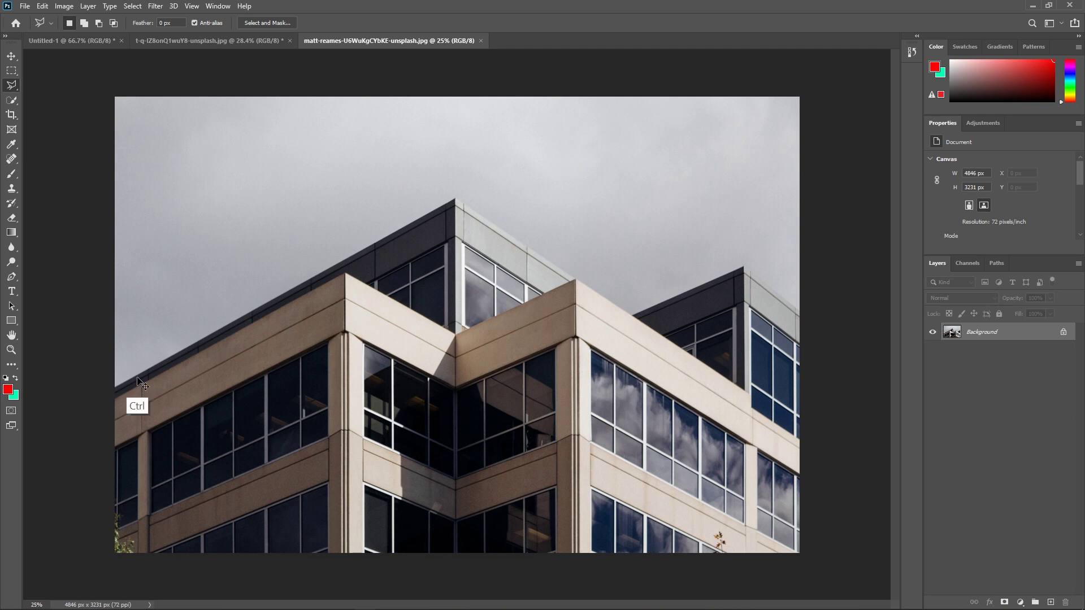
In the building photo, start a Polygonal Lasso outline from the image's left edge along the roofline to the highest roof peak.
{"action": "key", "text": "ctrl+plus"}
{"action": "left_click_drag", "start_coordinate": [226, 344], "coordinate": [270, 313]}
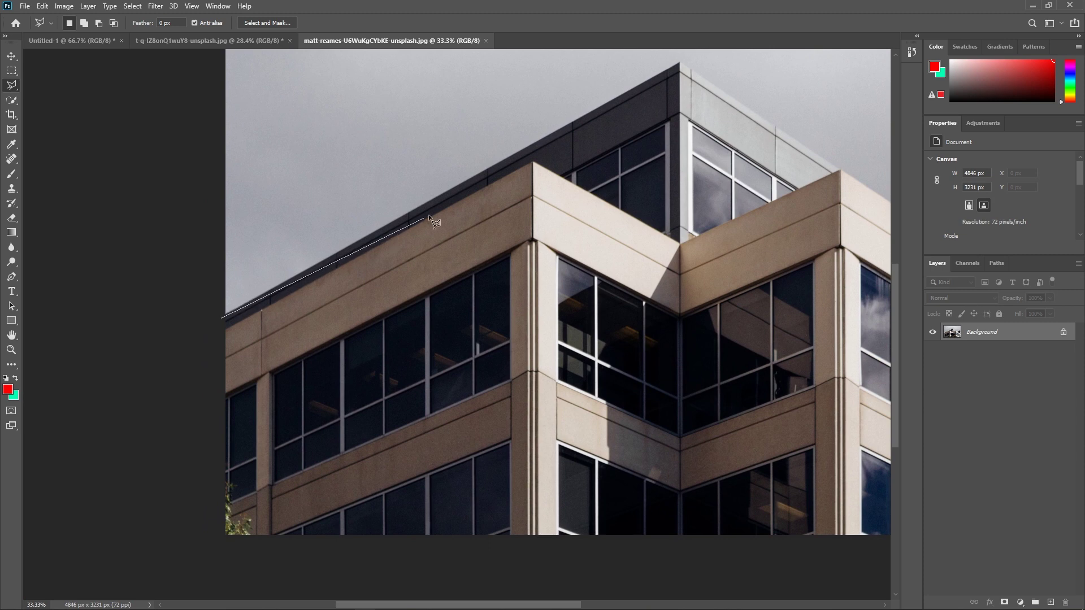
{"action": "left_click", "coordinate": [226, 316]}
{"action": "left_click_drag", "start_coordinate": [479, 177], "coordinate": [289, 295]}
{"action": "left_click", "coordinate": [289, 295]}
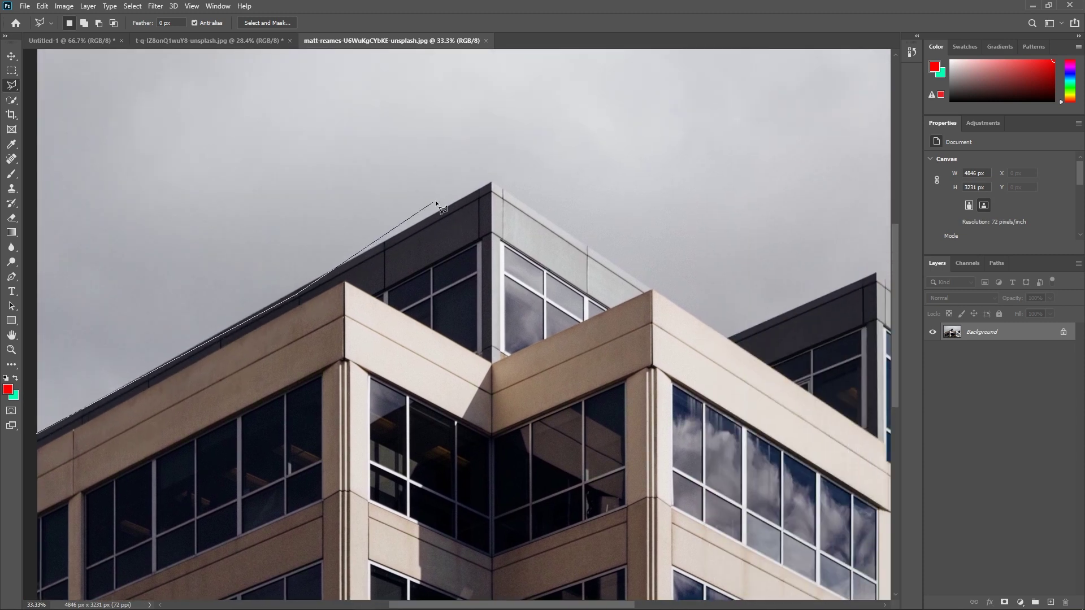
{"action": "left_click", "coordinate": [491, 183]}
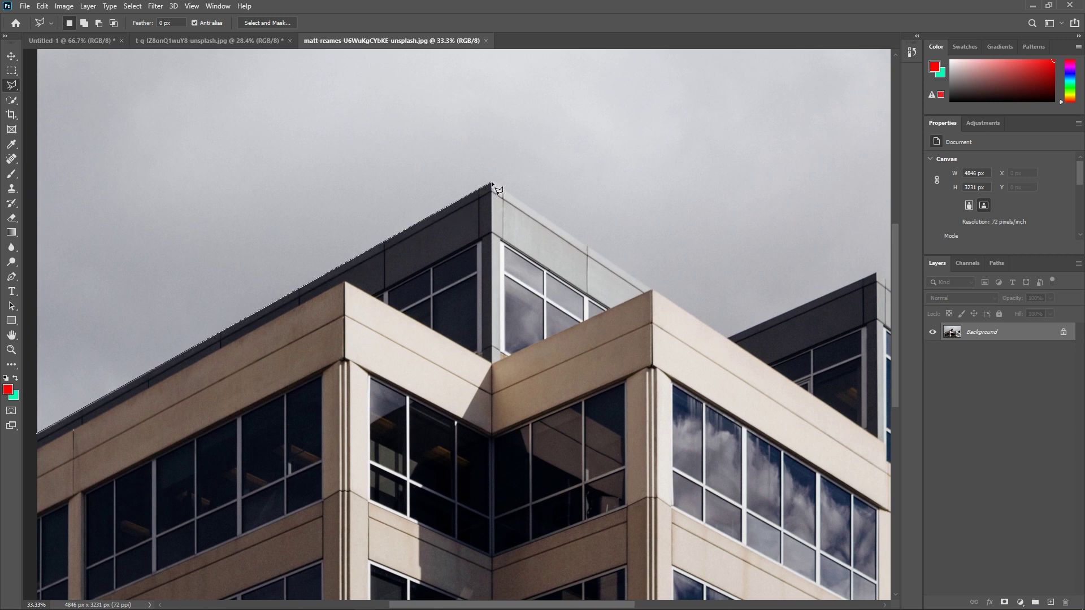
{"action": "left_click", "coordinate": [536, 249]}
{"action": "left_click", "coordinate": [650, 291]}
{"action": "left_click_drag", "start_coordinate": [650, 291], "coordinate": [435, 214]}
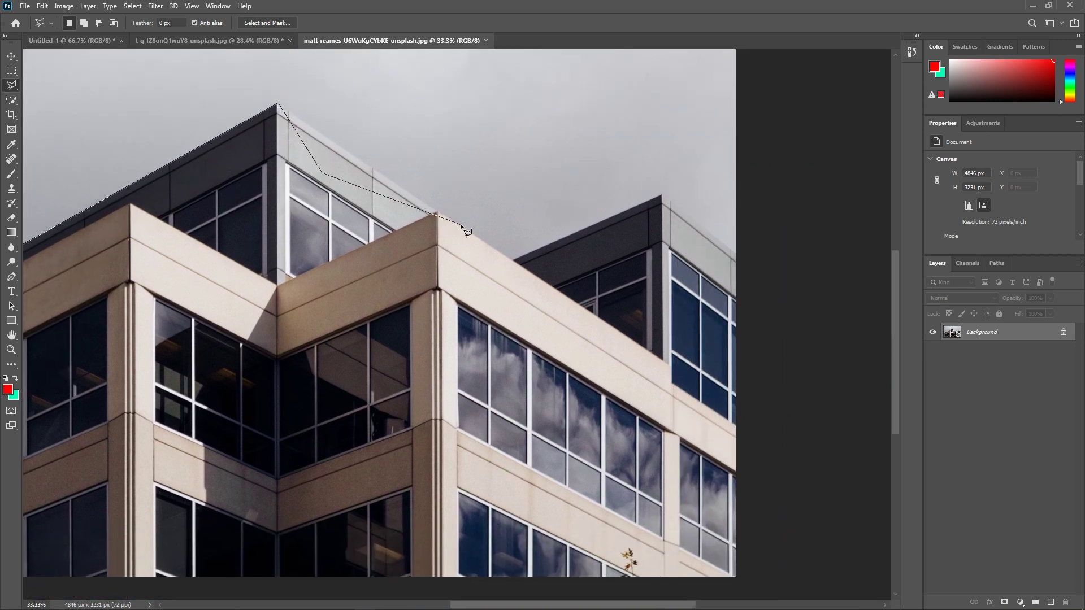
{"action": "key", "text": "BackSpace"}
{"action": "key", "text": "BackSpace"}
Continue the polygonal outline along the descending roof edge, up to the right-hand roof peak, and down past the image's right edge.
{"action": "left_click", "coordinate": [437, 213]}
{"action": "left_click", "coordinate": [513, 259]}
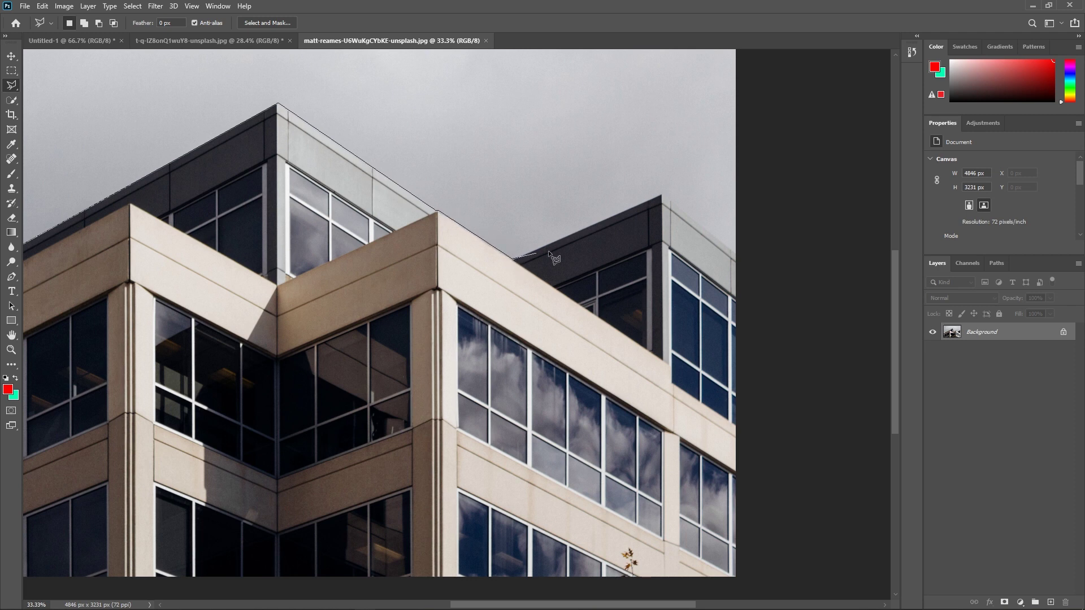
{"action": "left_click", "coordinate": [660, 198]}
{"action": "left_click_drag", "start_coordinate": [660, 197], "coordinate": [384, 153]}
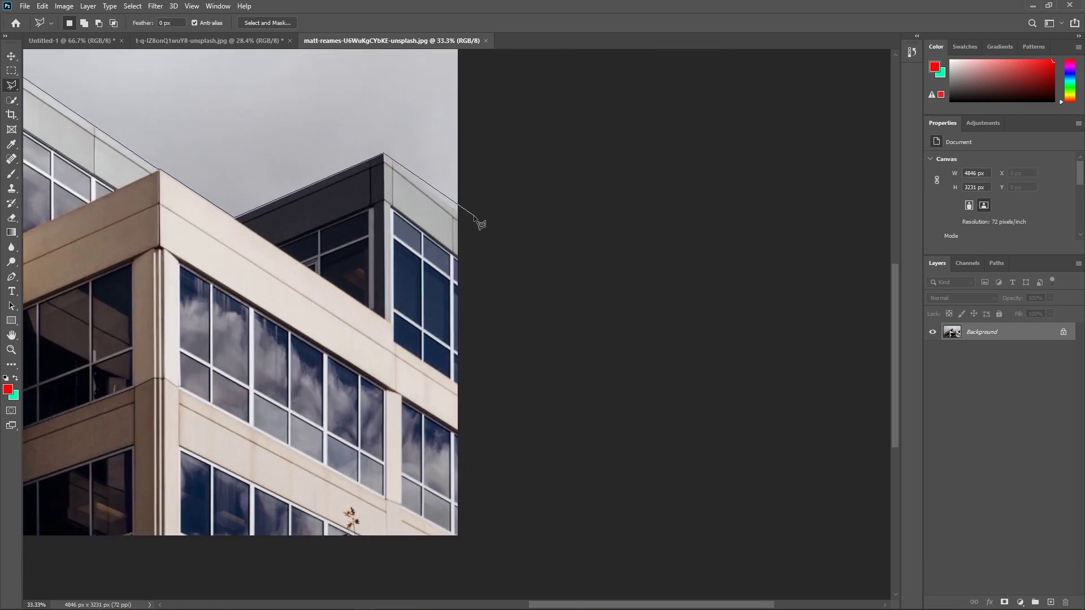
{"action": "left_click", "coordinate": [473, 221]}
Carry the polygonal outline around the outside of the canvas below the building and close it at the left starting point.
{"action": "key", "text": "h"}
{"action": "left_click_drag", "start_coordinate": [497, 449], "coordinate": [543, 380]}
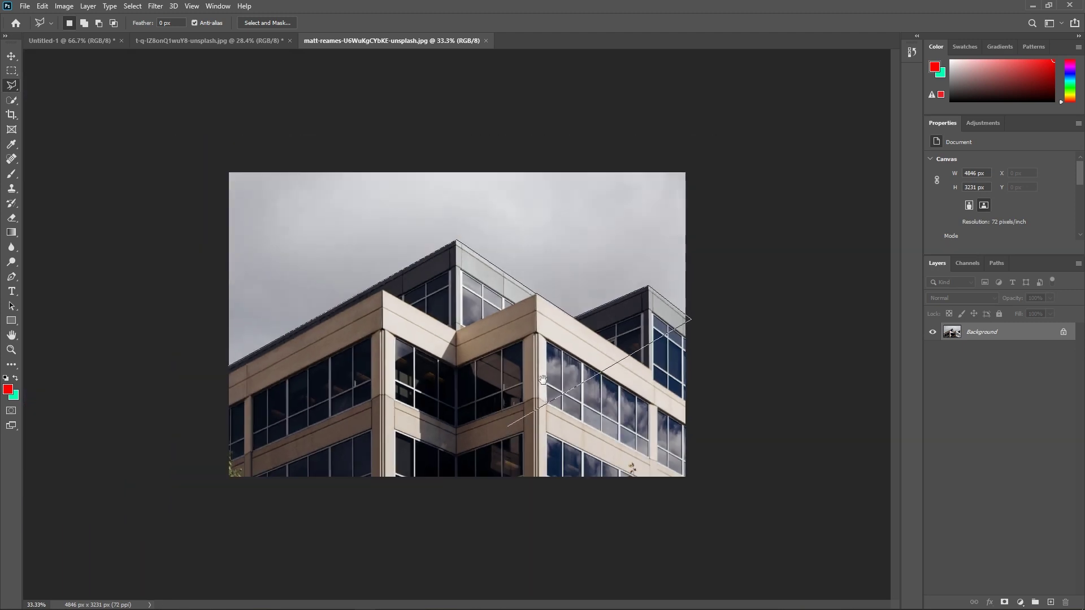
{"action": "left_click", "coordinate": [744, 491]}
{"action": "left_click", "coordinate": [636, 534]}
{"action": "left_click", "coordinate": [520, 534]}
{"action": "left_click", "coordinate": [404, 534]}
{"action": "left_click", "coordinate": [240, 505]}
{"action": "left_click", "coordinate": [141, 456]}
{"action": "left_click", "coordinate": [129, 399]}
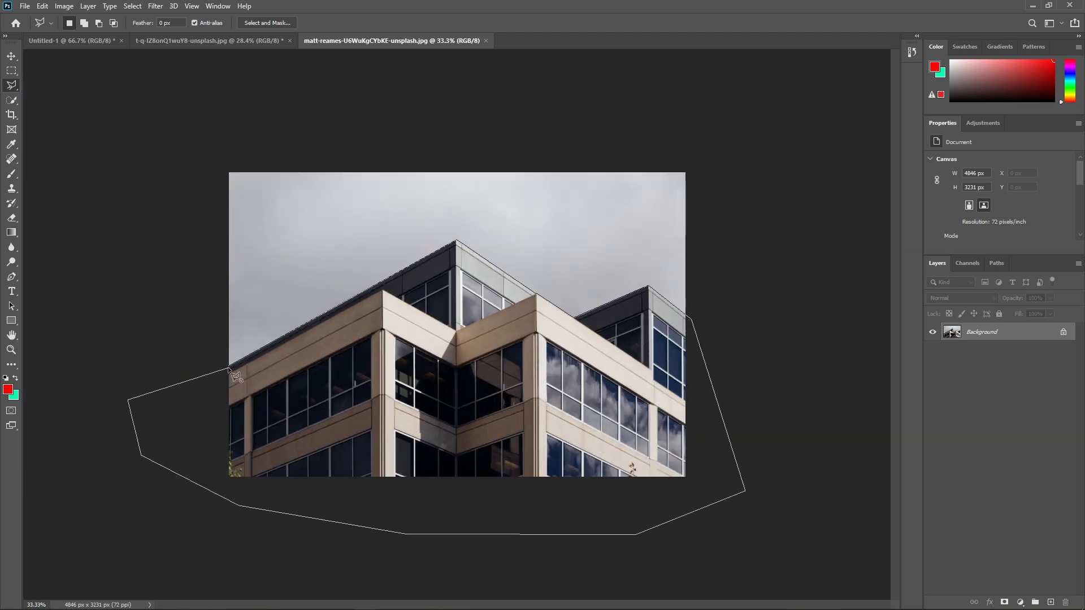
{"action": "left_click", "coordinate": [229, 370]}
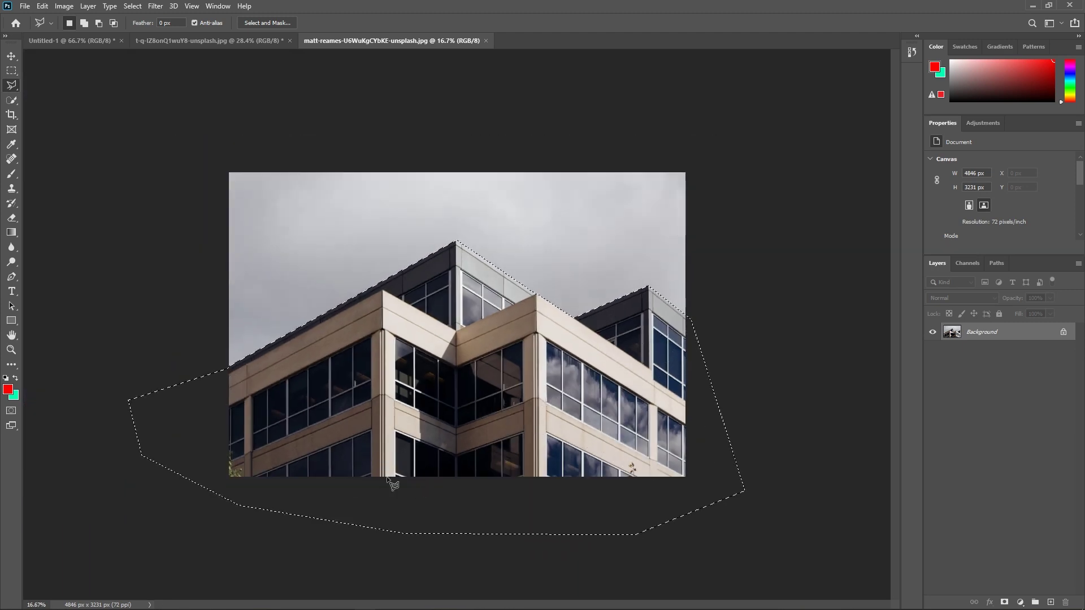
Copy the selected building to a new layer and hide the background.
{"action": "key", "text": "ctrl+j"}
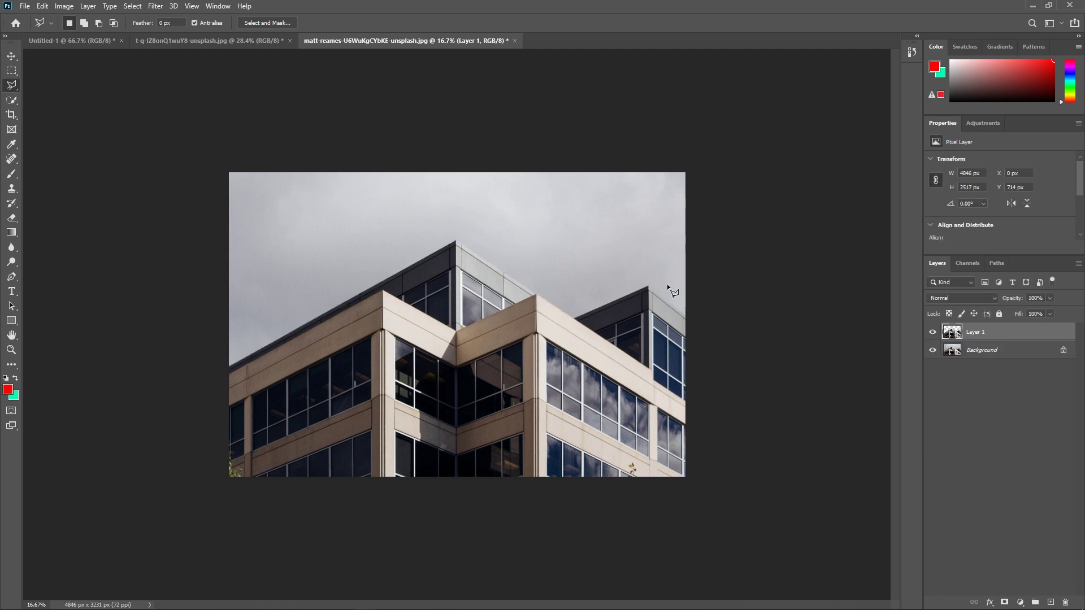
{"action": "left_click", "coordinate": [932, 351]}
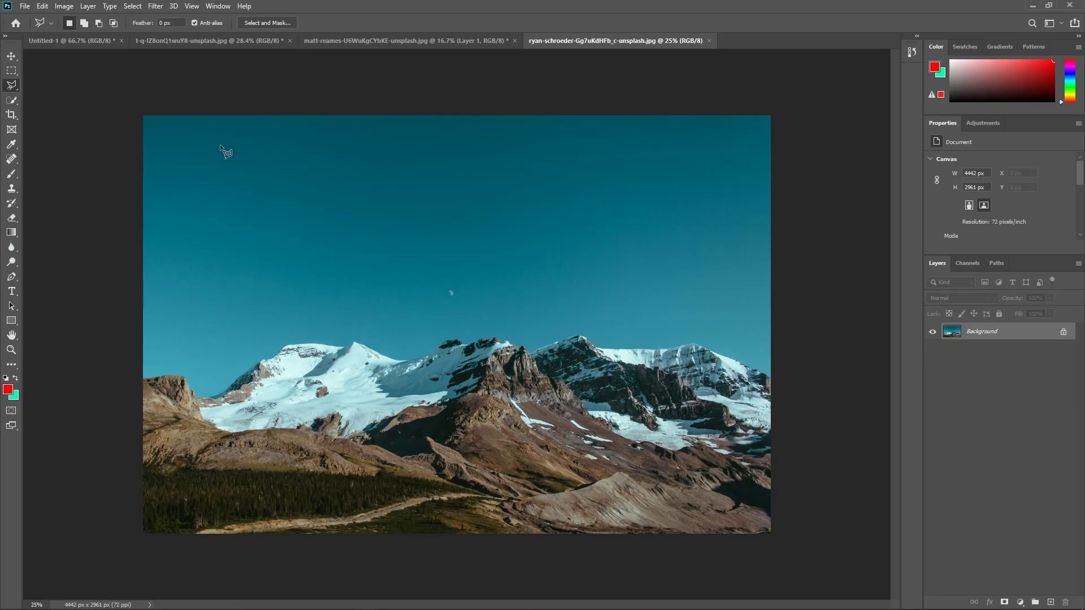
Select the sky in the mountain photo with the Quick Selection Tool, using a brush enlarged to 342 px.
{"action": "left_click", "coordinate": [11, 100]}
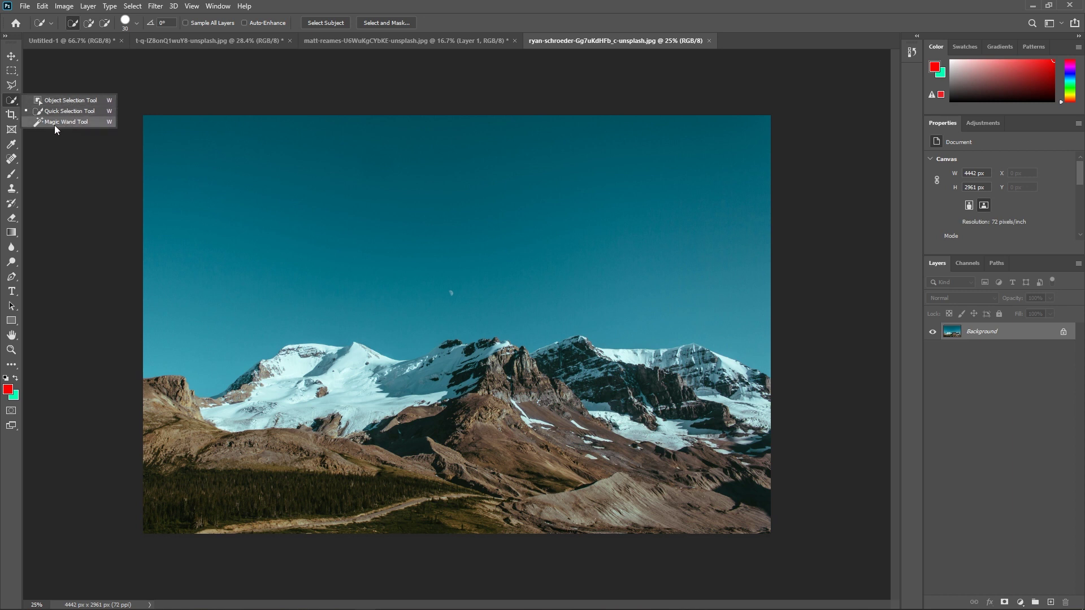
{"action": "left_click", "coordinate": [62, 113]}
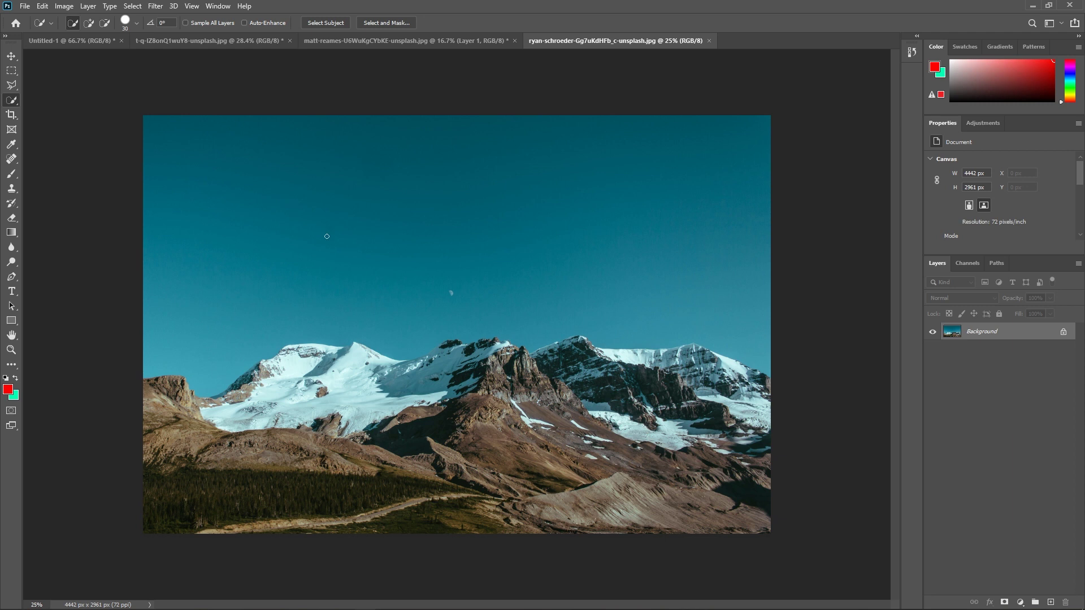
{"action": "left_click_drag", "start_coordinate": [291, 206], "coordinate": [312, 207]}
{"action": "mouse_move", "coordinate": [158, 135]}
{"action": "left_mouse_down"}
{"action": "mouse_move", "coordinate": [207, 215]}
{"action": "mouse_move", "coordinate": [298, 199]}
{"action": "mouse_move", "coordinate": [479, 211]}
{"action": "left_mouse_up"}
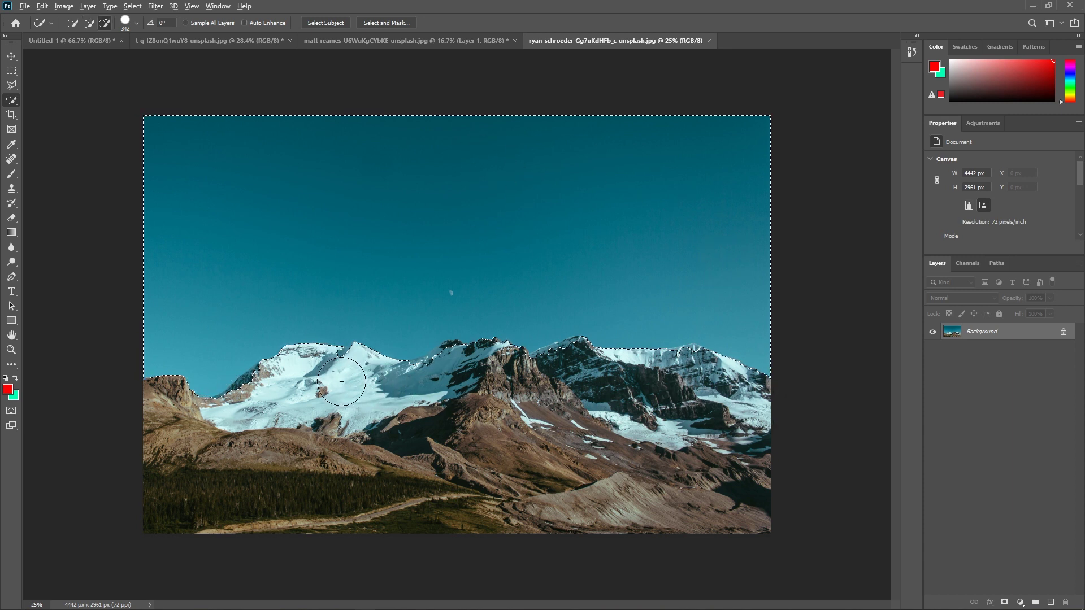
Reduce the Quick Selection brush to 79 px and subtract the snowy slopes of the left and middle peaks from the sky selection.
{"action": "scroll", "coordinate": [341, 370], "scroll_direction": "up", "scroll_amount": 3}
{"action": "scroll", "coordinate": [341, 370], "scroll_direction": "up", "scroll_amount": 4}
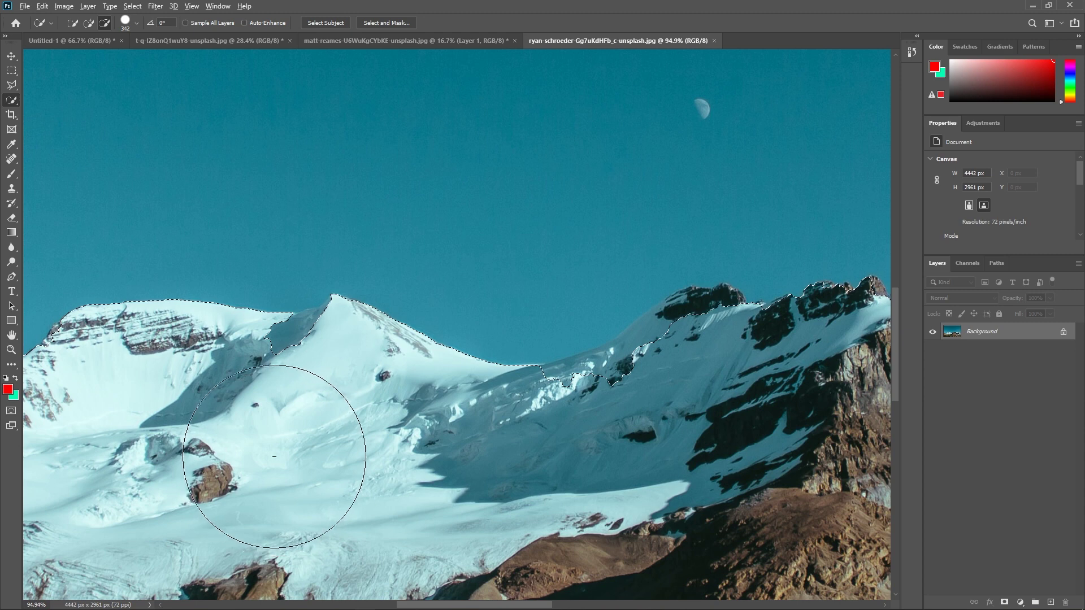
{"action": "mouse_move", "coordinate": [270, 449]}
{"action": "left_mouse_down"}
{"action": "mouse_move", "coordinate": [184, 449]}
{"action": "mouse_move", "coordinate": [201, 449]}
{"action": "left_mouse_up"}
{"action": "mouse_move", "coordinate": [251, 339]}
{"action": "left_mouse_down"}
{"action": "mouse_move", "coordinate": [265, 322]}
{"action": "mouse_move", "coordinate": [282, 345]}
{"action": "mouse_move", "coordinate": [315, 340]}
{"action": "left_mouse_up"}
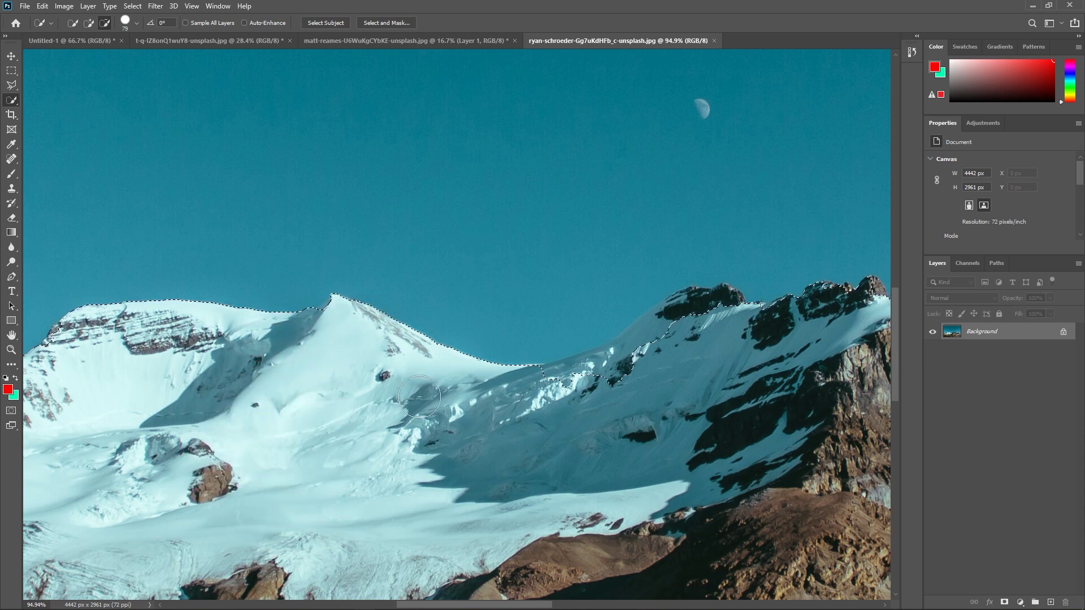
{"action": "scroll", "coordinate": [397, 390], "scroll_direction": "right", "scroll_amount": 5}
{"action": "mouse_move", "coordinate": [446, 300]}
{"action": "left_mouse_down"}
{"action": "mouse_move", "coordinate": [469, 296]}
{"action": "mouse_move", "coordinate": [434, 304]}
{"action": "mouse_move", "coordinate": [353, 373]}
{"action": "left_mouse_up"}
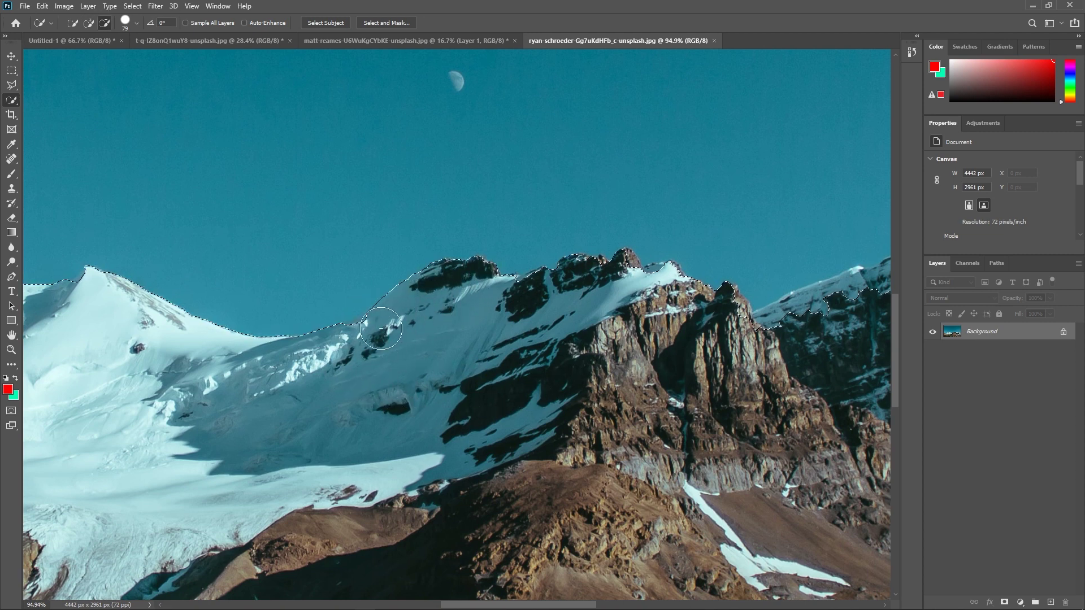
Subtract the snowy left ridge of the dark right-hand peak from the sky selection with a 25 px brush.
{"action": "key", "text": "space"}
{"action": "left_click_drag", "start_coordinate": [511, 366], "coordinate": [202, 350]}
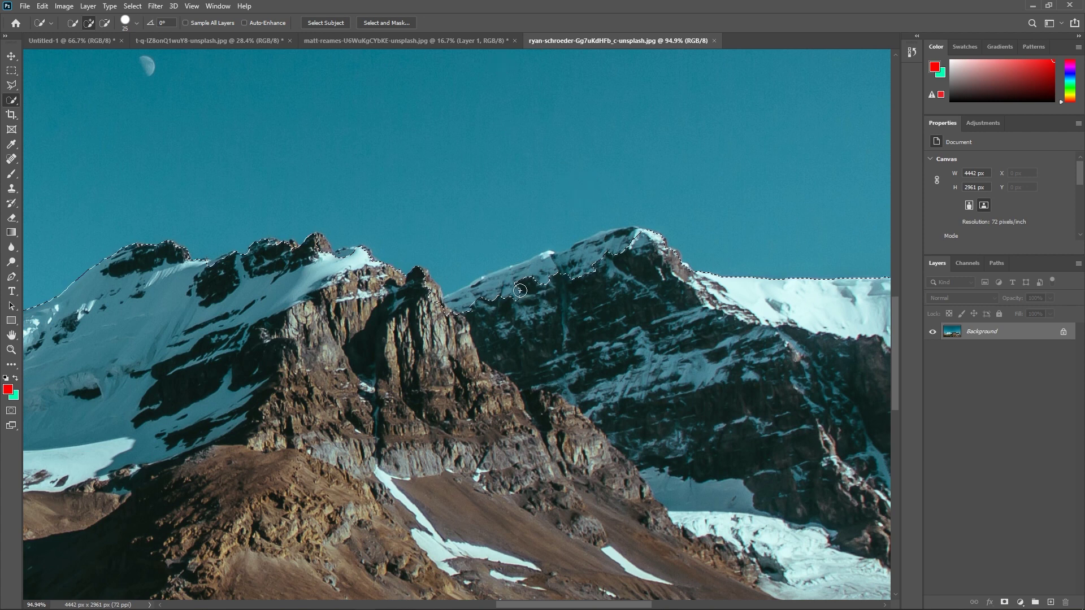
{"action": "key", "text": "alt"}
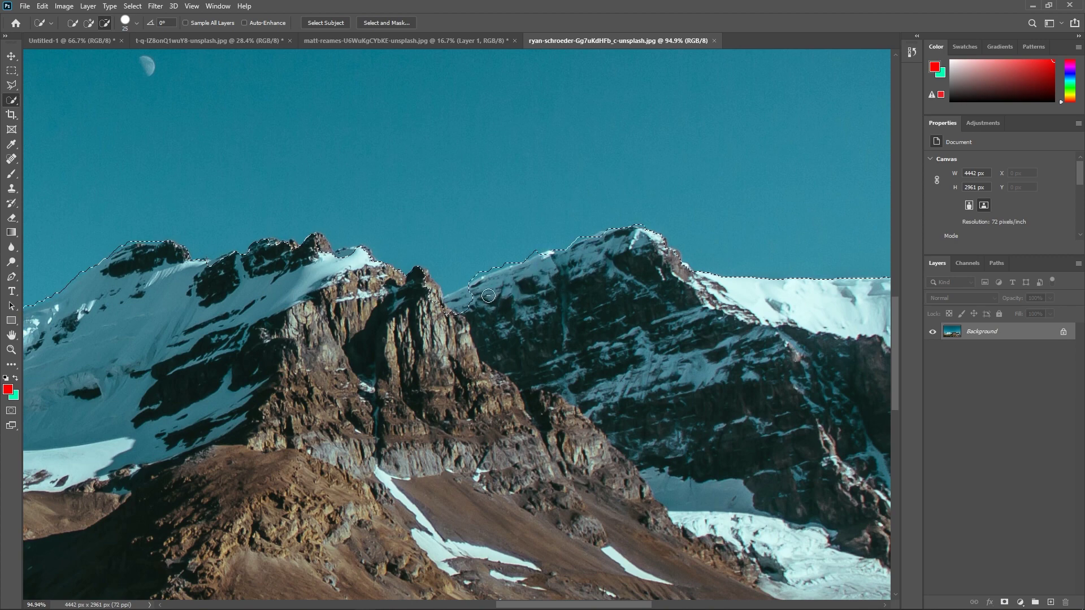
{"action": "mouse_move", "coordinate": [455, 309]}
{"action": "left_mouse_down"}
{"action": "mouse_move", "coordinate": [395, 288]}
{"action": "mouse_move", "coordinate": [172, 286]}
{"action": "mouse_move", "coordinate": [256, 286]}
{"action": "left_mouse_up"}
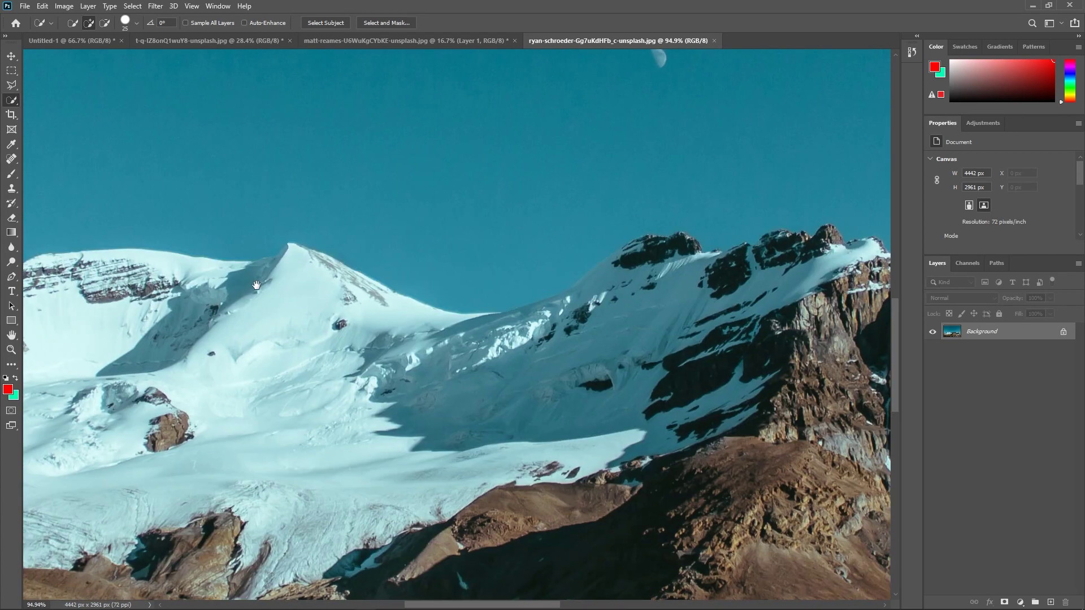
Subtract the dark rocky slope on the left side of the snow-covered mountain from the sky selection.
{"action": "key", "text": "alt"}
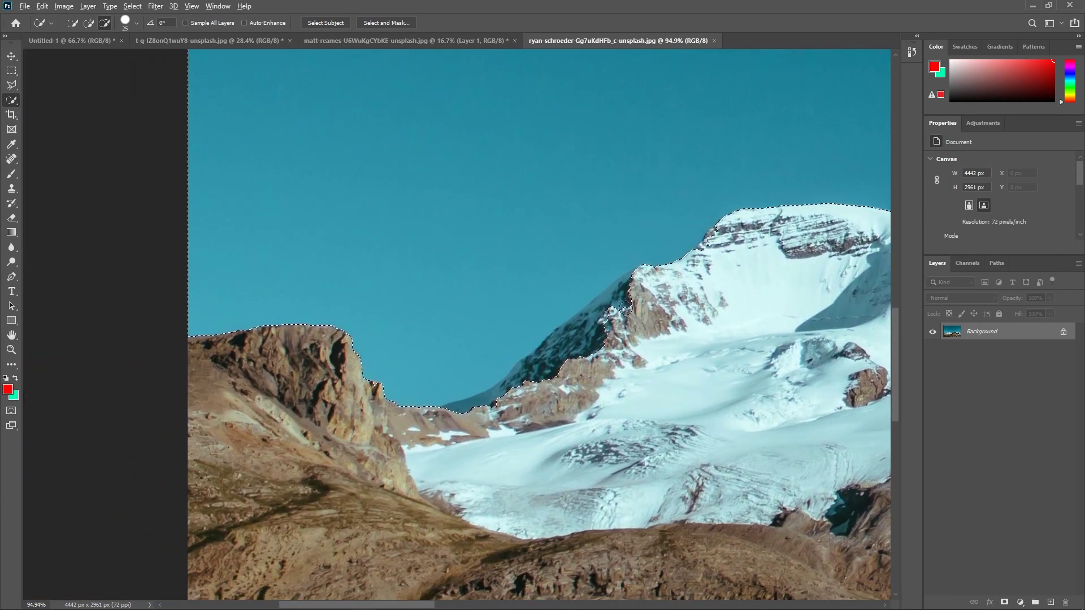
{"action": "mouse_move", "coordinate": [542, 380]}
{"action": "left_mouse_down"}
{"action": "mouse_move", "coordinate": [424, 420]}
{"action": "mouse_move", "coordinate": [446, 415]}
{"action": "left_mouse_up"}
{"action": "scroll", "coordinate": [578, 372], "scroll_direction": "right", "scroll_amount": 3}
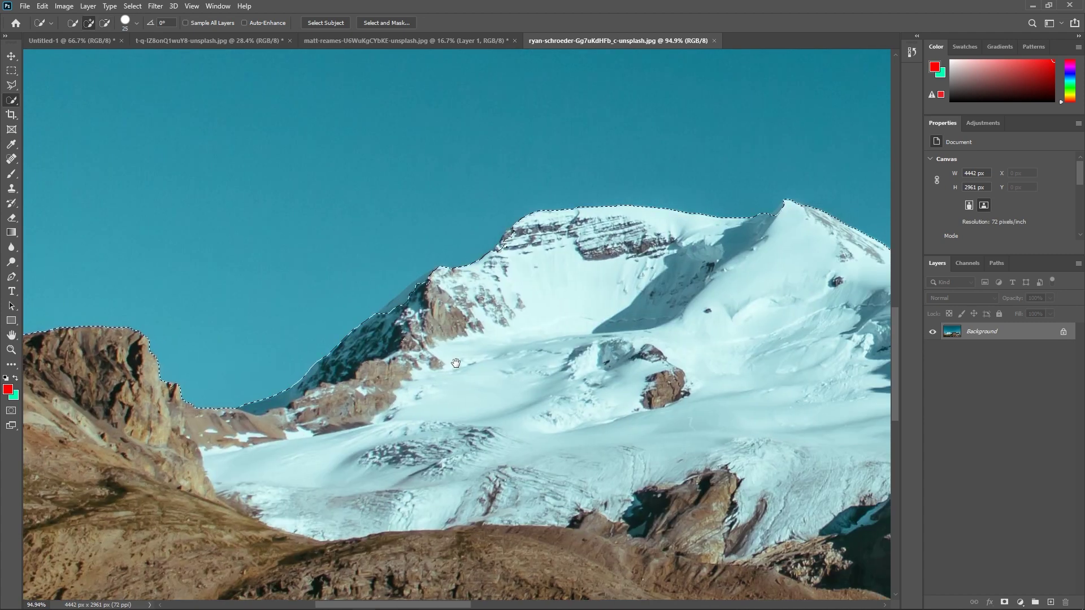
{"action": "left_click_drag", "start_coordinate": [409, 318], "coordinate": [399, 310]}
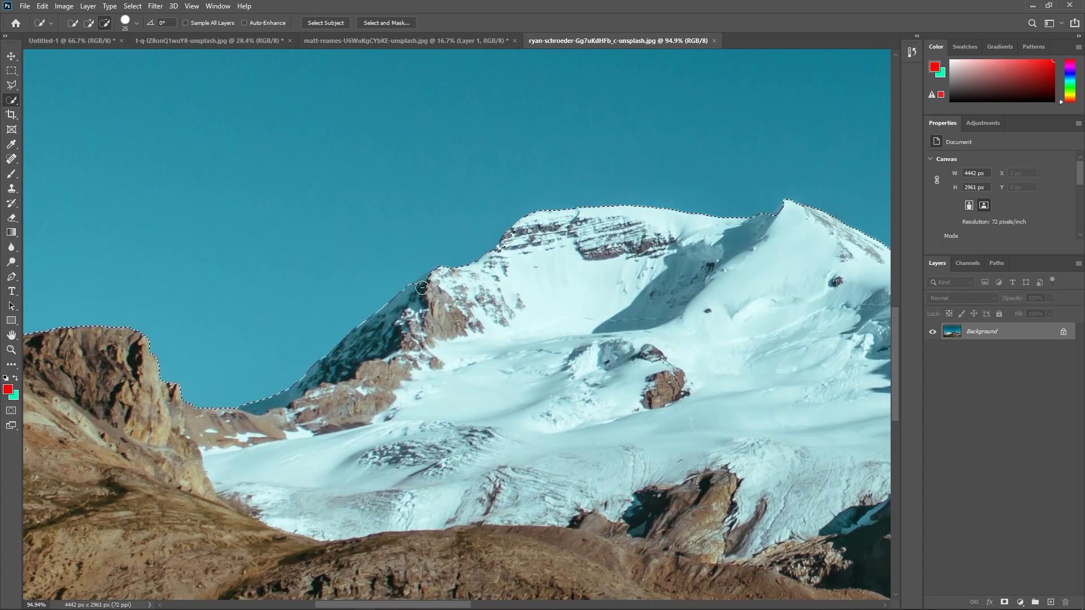
{"action": "left_click_drag", "start_coordinate": [607, 304], "coordinate": [213, 304]}
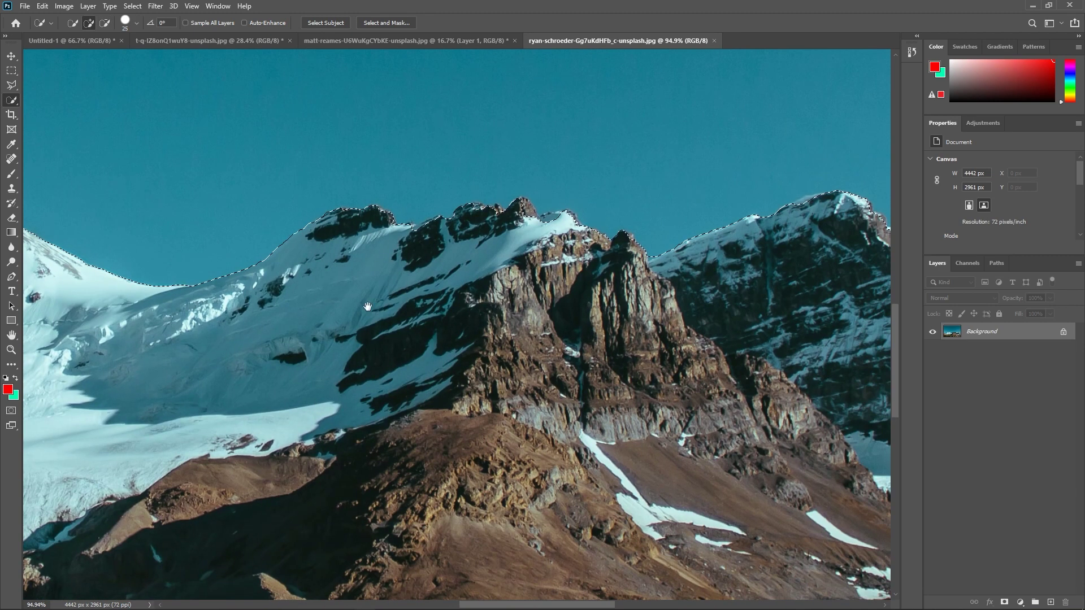
Subtract the remaining rocky crest of the middle peak from the sky selection and check the edge along the ridge.
{"action": "key", "text": "alt"}
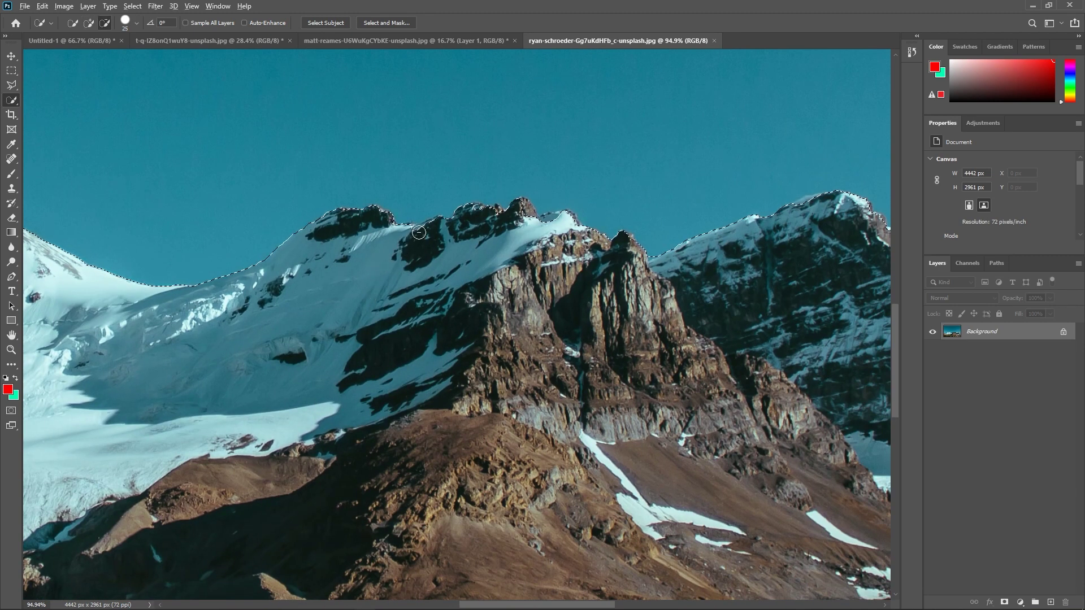
{"action": "left_click_drag", "start_coordinate": [505, 234], "coordinate": [318, 291]}
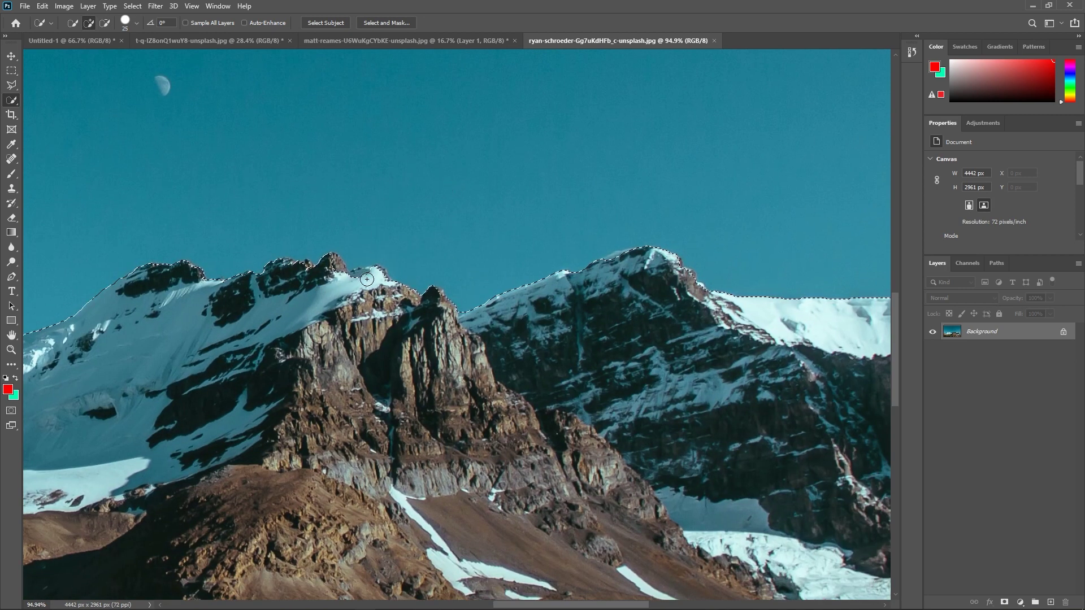
{"action": "key", "text": "alt"}
{"action": "mouse_move", "coordinate": [332, 264]}
{"action": "left_mouse_down"}
{"action": "mouse_move", "coordinate": [364, 281]}
{"action": "mouse_move", "coordinate": [348, 278]}
{"action": "left_mouse_up"}
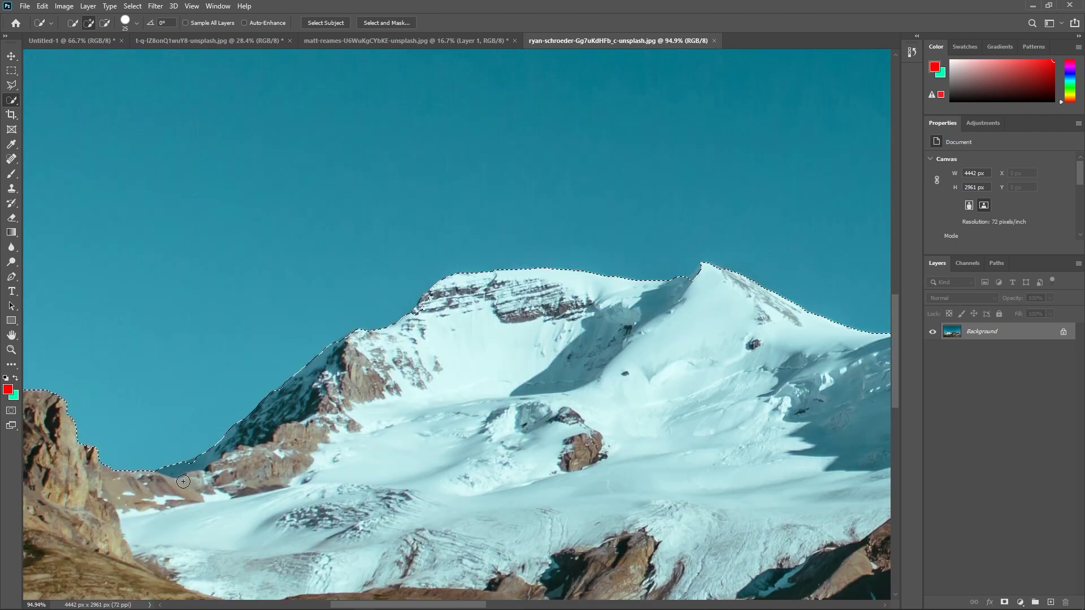
{"action": "mouse_move", "coordinate": [426, 460]}
{"action": "left_mouse_down"}
{"action": "mouse_move", "coordinate": [227, 465]}
{"action": "mouse_move", "coordinate": [654, 430]}
{"action": "mouse_move", "coordinate": [645, 394]}
{"action": "left_mouse_up"}
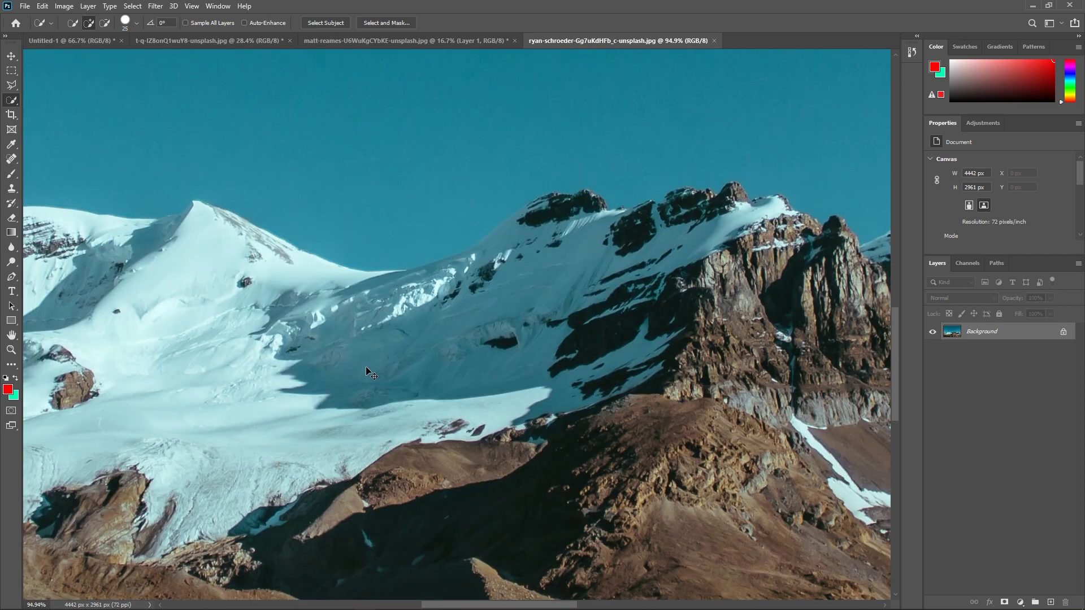
Copy the selected sky to a new layer and check the cutout by hiding and restoring the background.
{"action": "key", "text": "ctrl+0"}
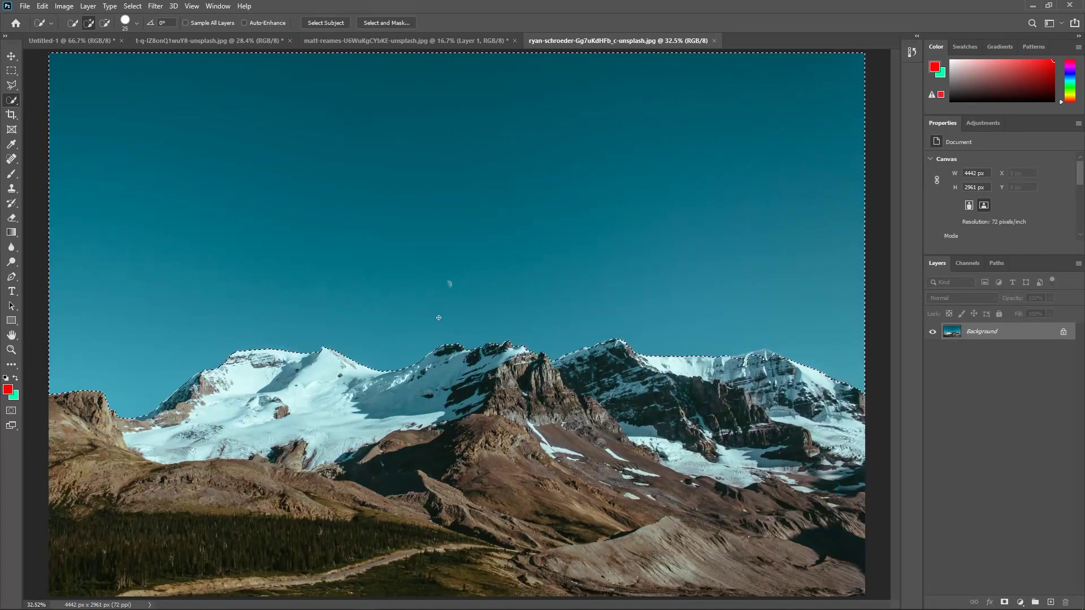
{"action": "key", "text": "ctrl+j"}
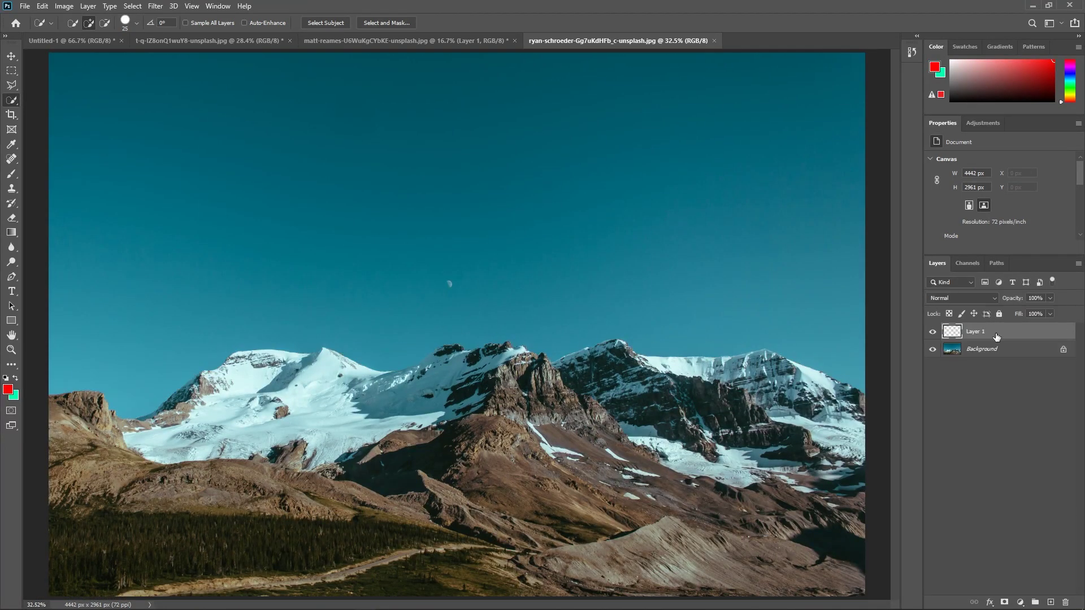
{"action": "left_click", "coordinate": [932, 349]}
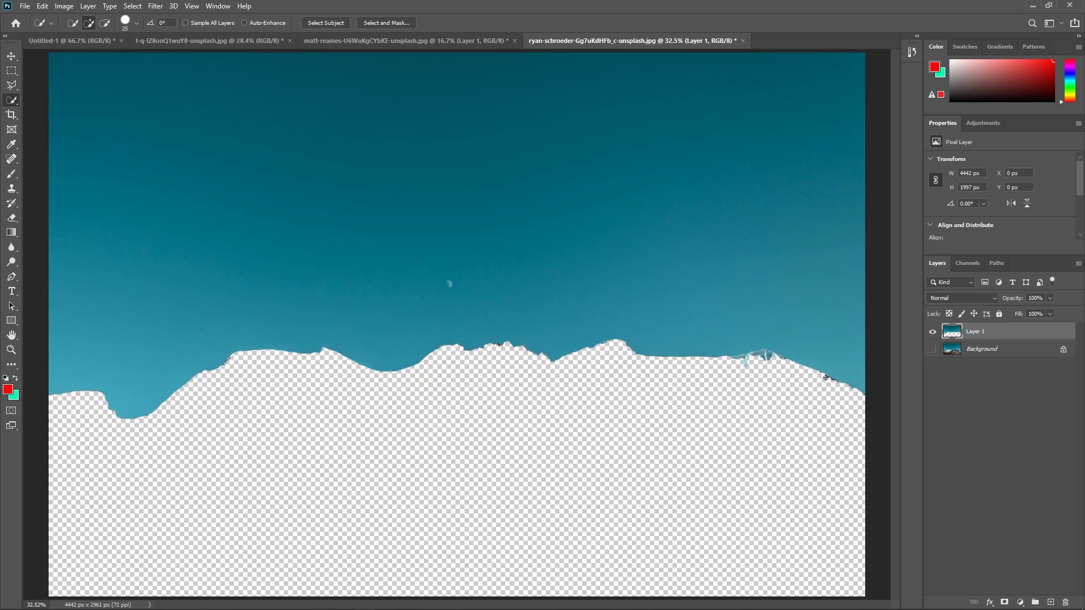
{"action": "left_click", "coordinate": [932, 349]}
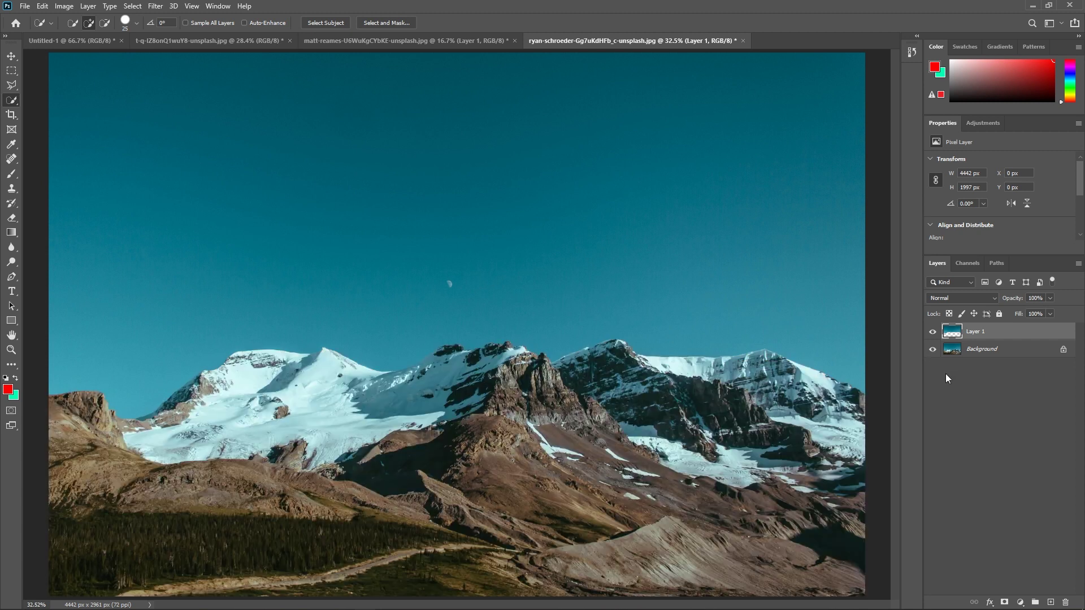
Toggle the visibility of the sky copy and the background to compare the two layers.
{"action": "left_click", "coordinate": [933, 334]}
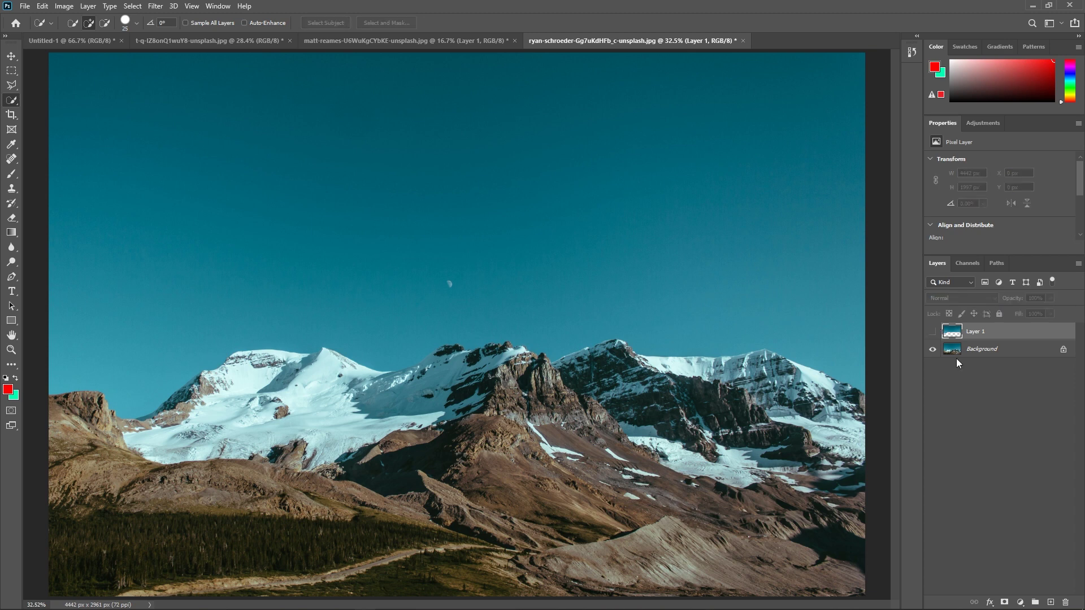
{"action": "left_click", "coordinate": [933, 333]}
{"action": "left_click", "coordinate": [933, 333]}
{"action": "left_click", "coordinate": [933, 332]}
{"action": "left_click", "coordinate": [932, 349]}
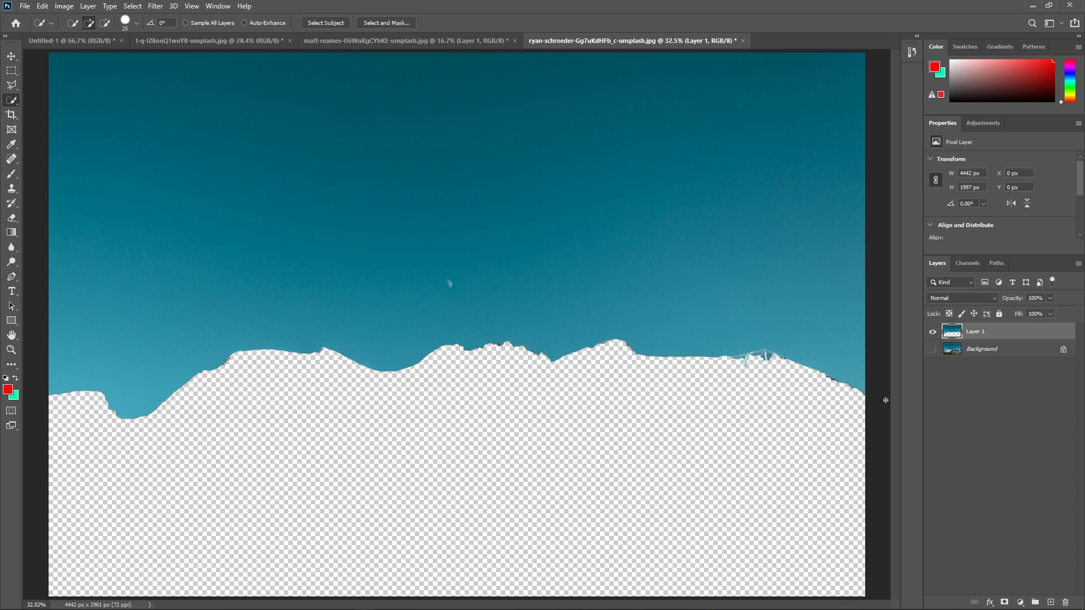
{"action": "left_click", "coordinate": [933, 349]}
Undo the sky copy, copy the selected sky to a new layer again and hide that copy.
{"action": "key", "text": "ctrl+z"}
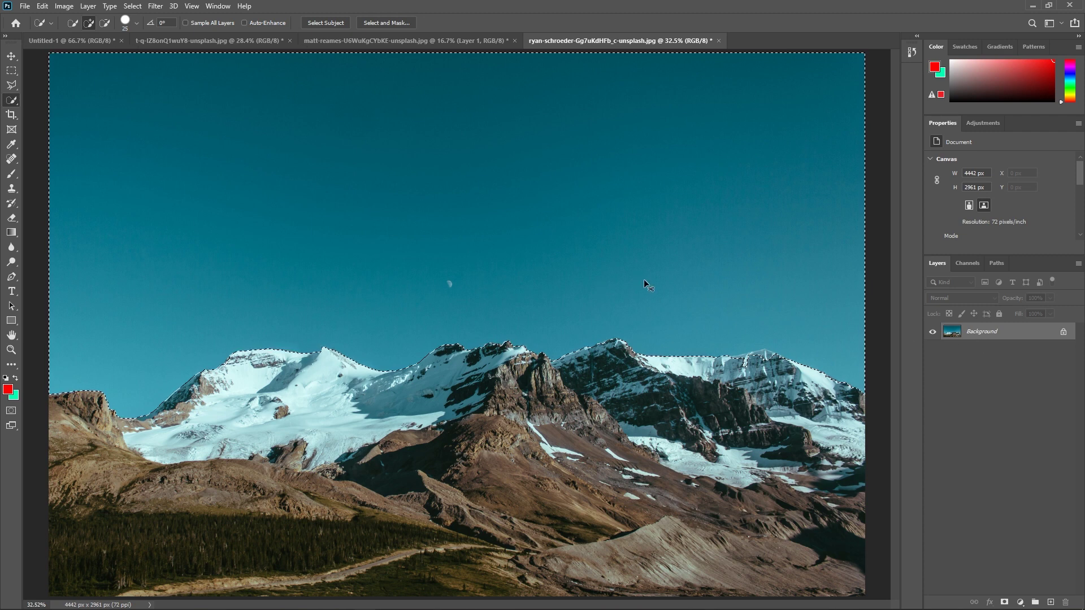
{"action": "key", "text": "ctrl+j"}
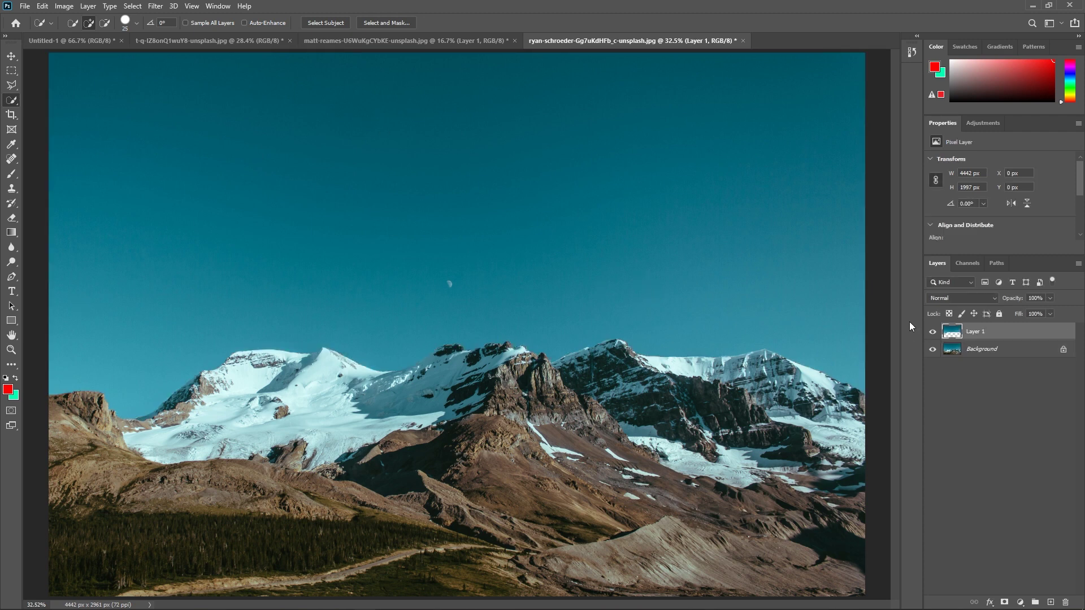
{"action": "left_click", "coordinate": [933, 331]}
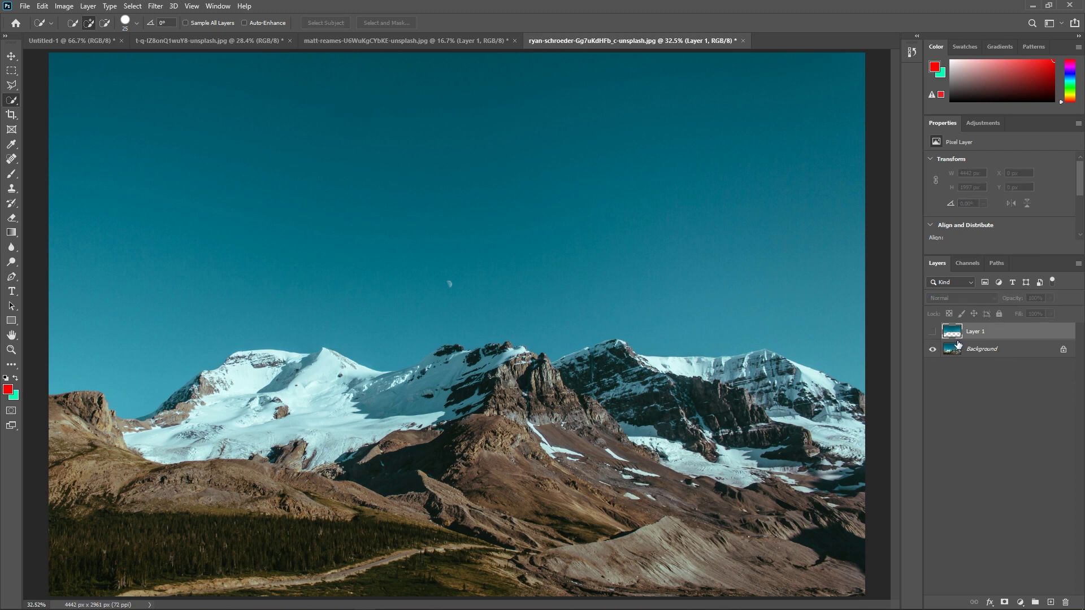
Discard the sky copy, convert the mountain background to a normal layer, and delete the selected sky from it.
{"action": "key", "text": "Delete"}
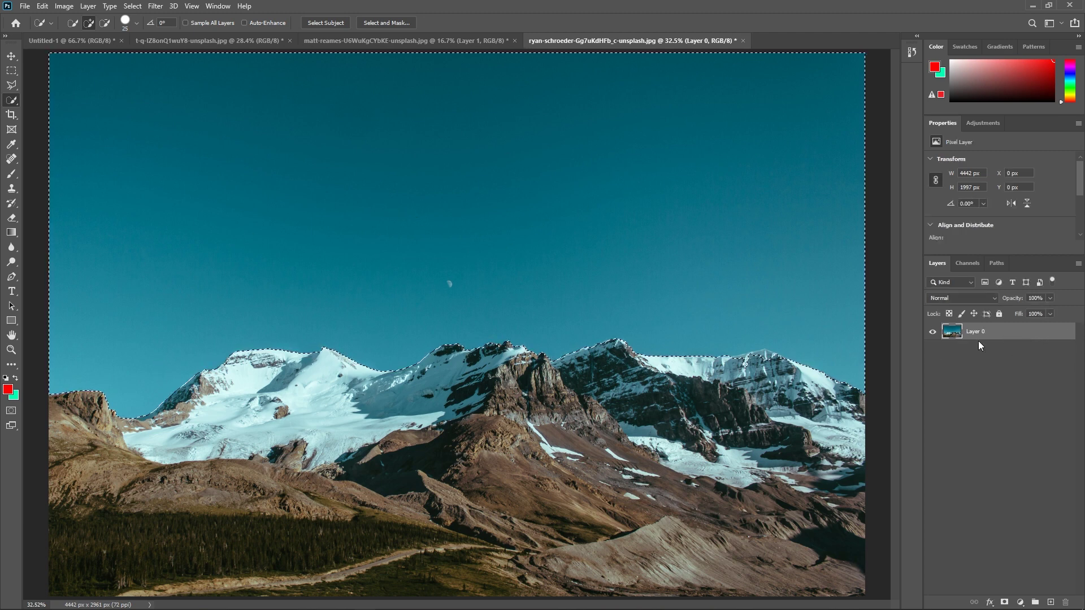
{"action": "key", "text": "Delete"}
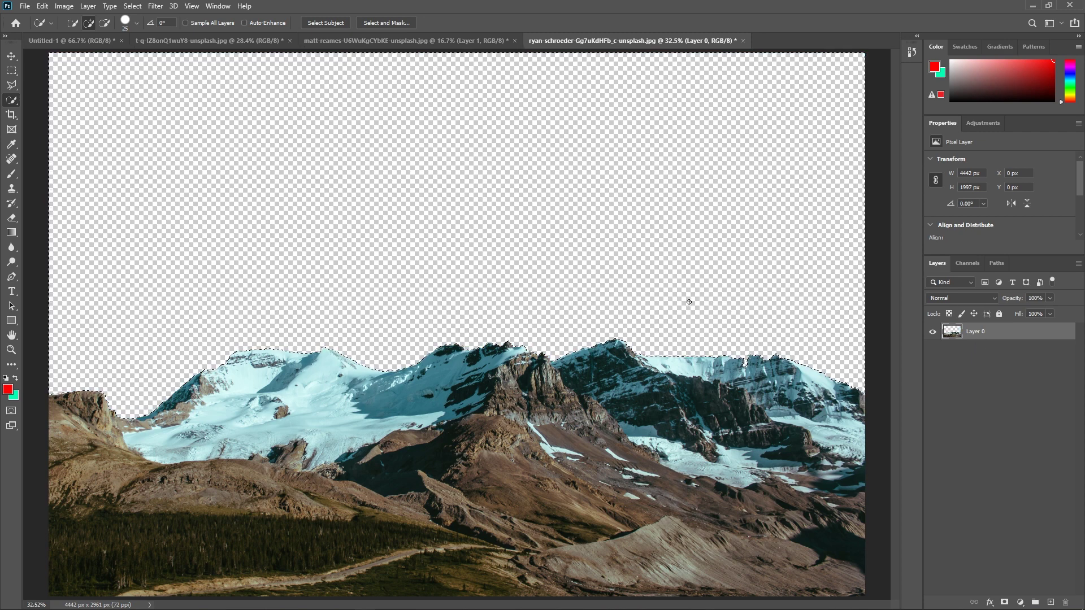
{"action": "key", "text": "ctrl+d"}
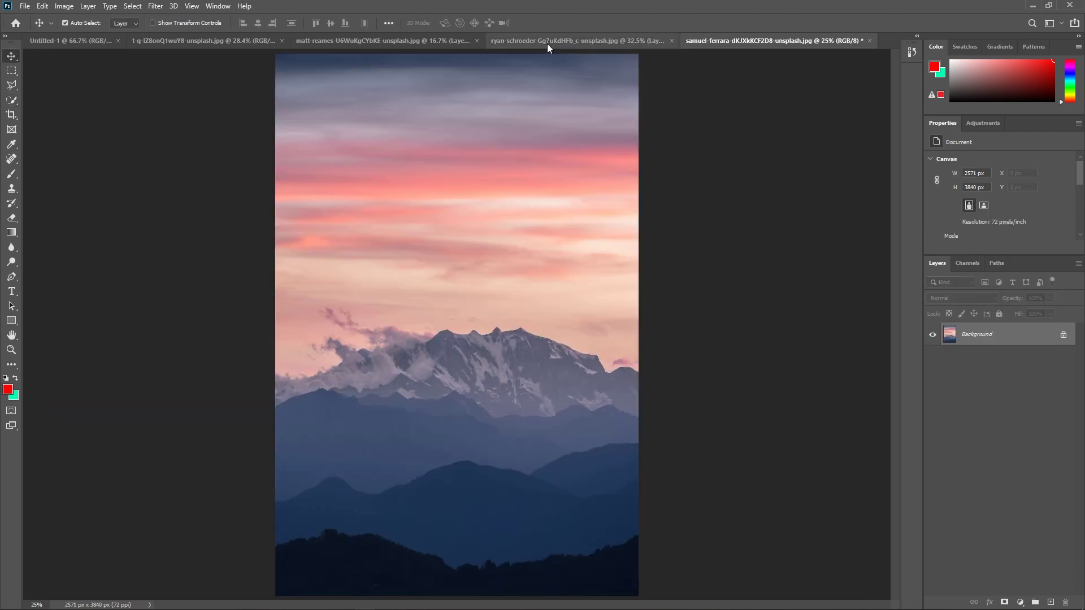
Try to move the sunset photo's locked background with the Move Tool, cancelling its conversion and undoing a layer duplicate.
{"action": "left_click", "coordinate": [547, 42]}
{"action": "left_click", "coordinate": [744, 41]}
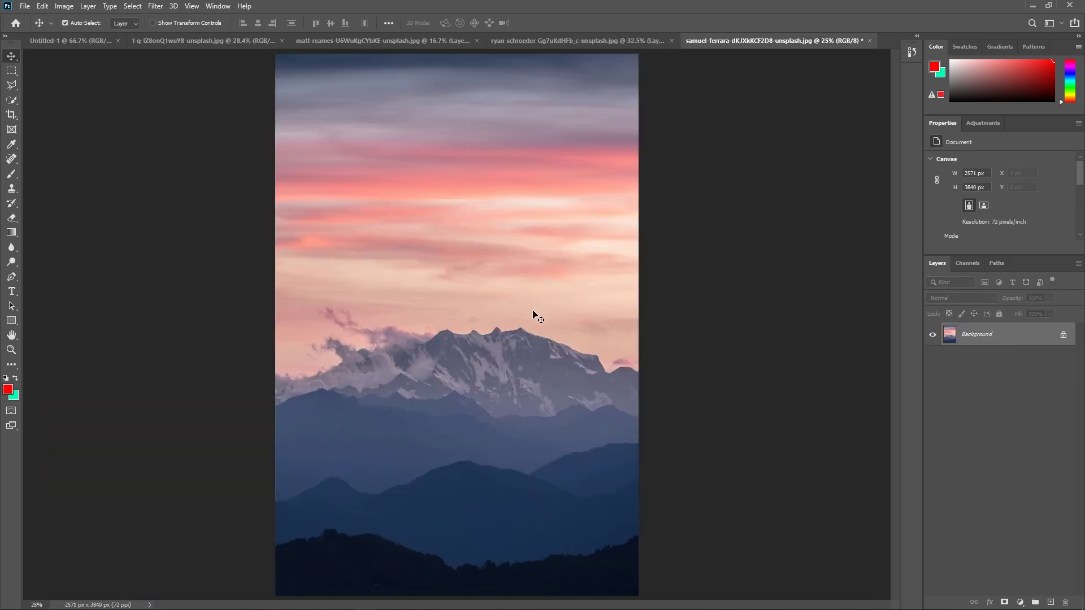
{"action": "left_click_drag", "start_coordinate": [515, 356], "coordinate": [449, 184]}
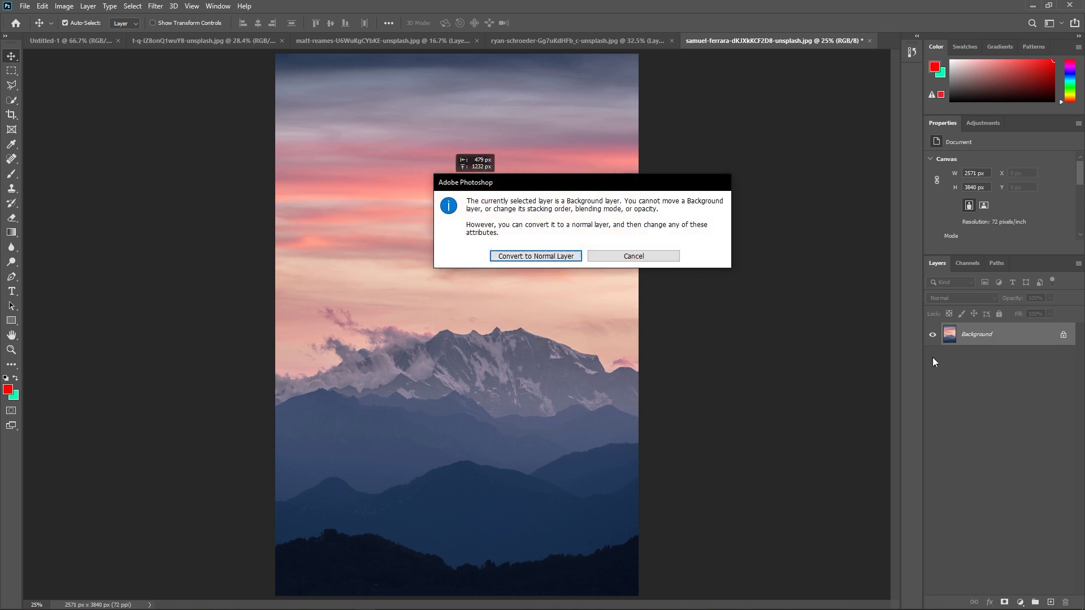
{"action": "left_click", "coordinate": [633, 257]}
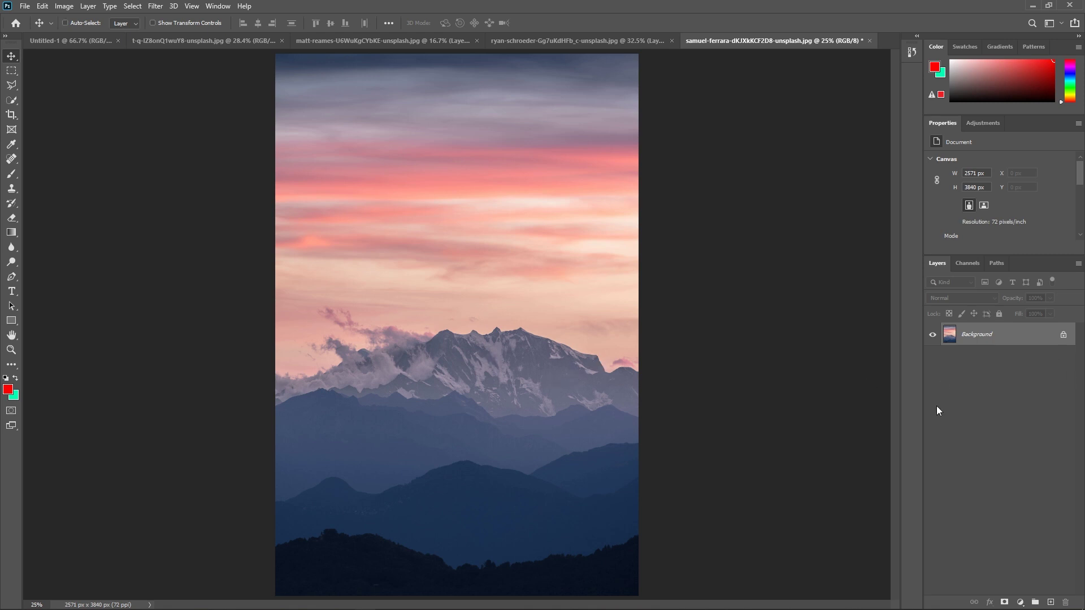
{"action": "key", "text": "ctrl+j"}
{"action": "key", "text": "ctrl+z"}
Unlock the sunset photo's background, bring the image into the mountain document and align it with the canvas top.
{"action": "left_click", "coordinate": [1063, 337]}
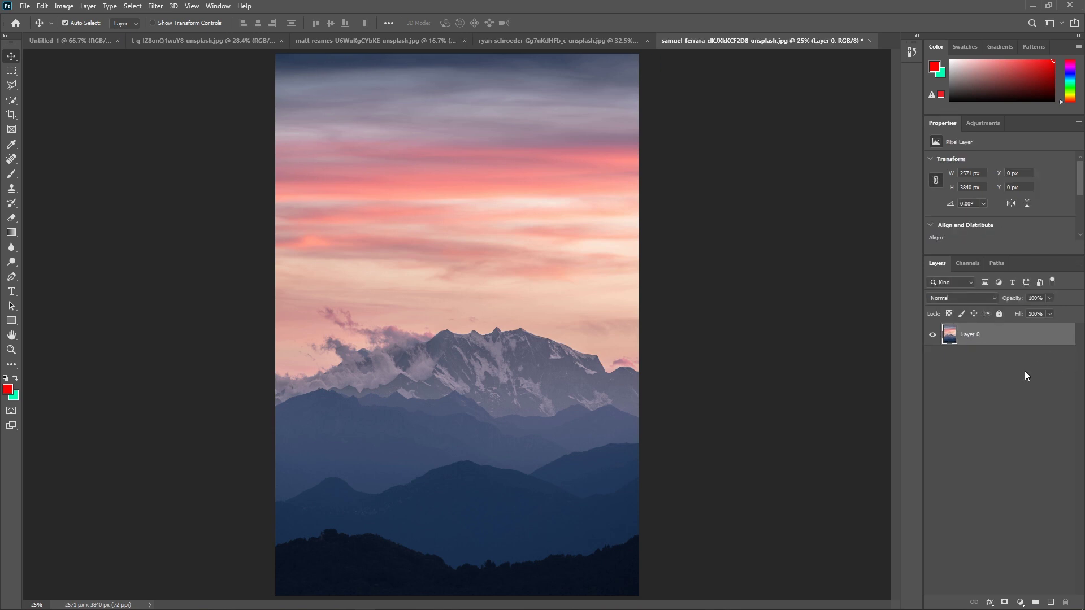
{"action": "left_click_drag", "start_coordinate": [431, 351], "coordinate": [459, 360]}
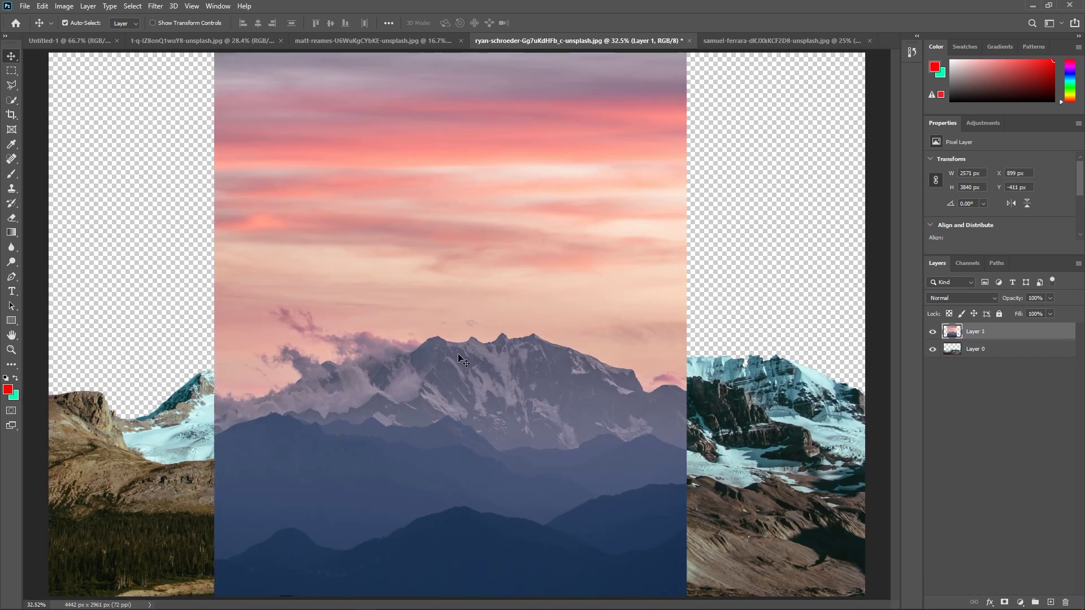
{"action": "left_click_drag", "start_coordinate": [452, 238], "coordinate": [448, 308]}
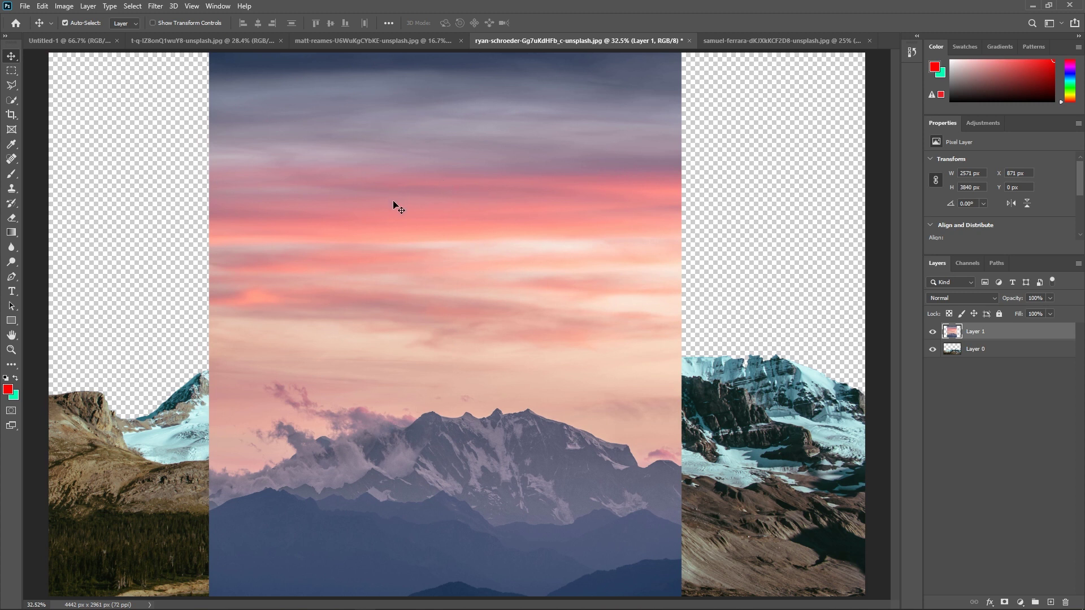
Scale the sunset layer to 172.77% so it spans the canvas width and align its top with the canvas top.
{"action": "key", "text": "ctrl+t"}
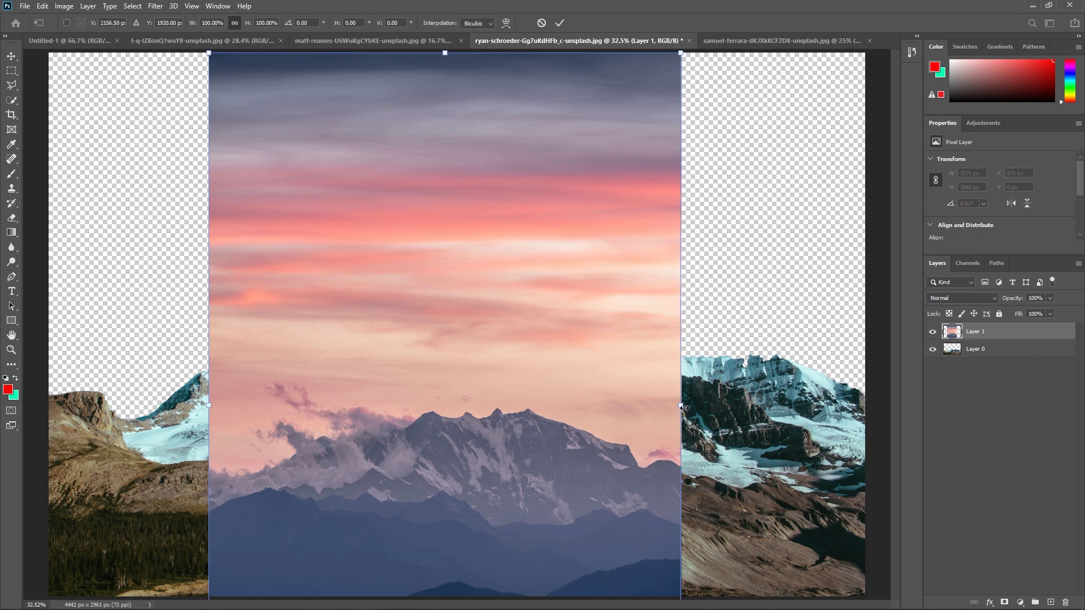
{"action": "left_click_drag", "start_coordinate": [681, 405], "coordinate": [865, 406]}
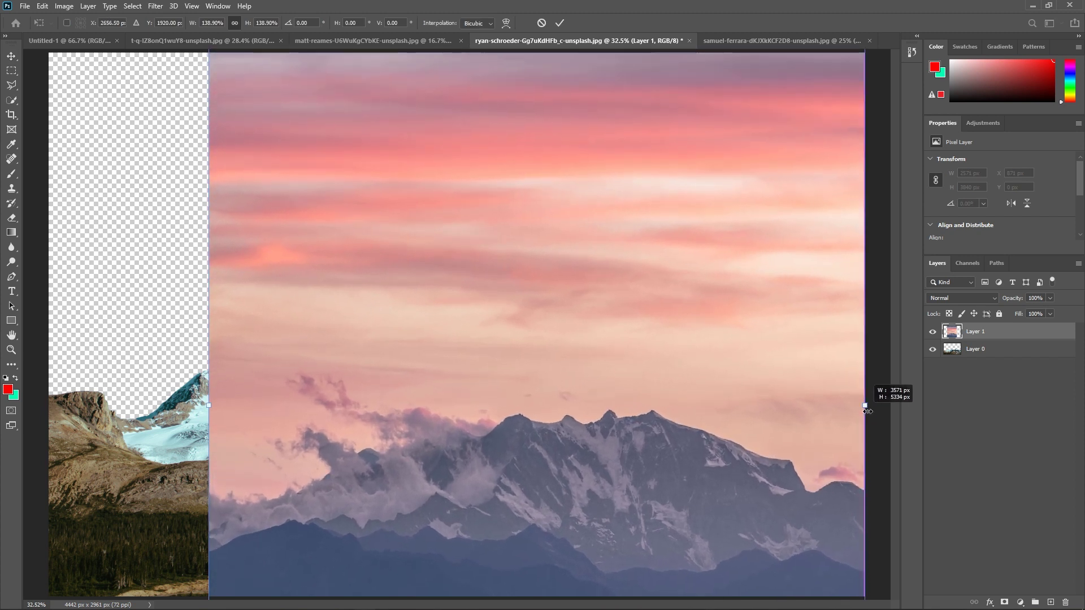
{"action": "left_click_drag", "start_coordinate": [207, 407], "coordinate": [49, 407]}
{"action": "left_click_drag", "start_coordinate": [571, 300], "coordinate": [571, 440]}
{"action": "left_click_drag", "start_coordinate": [510, 173], "coordinate": [504, 210]}
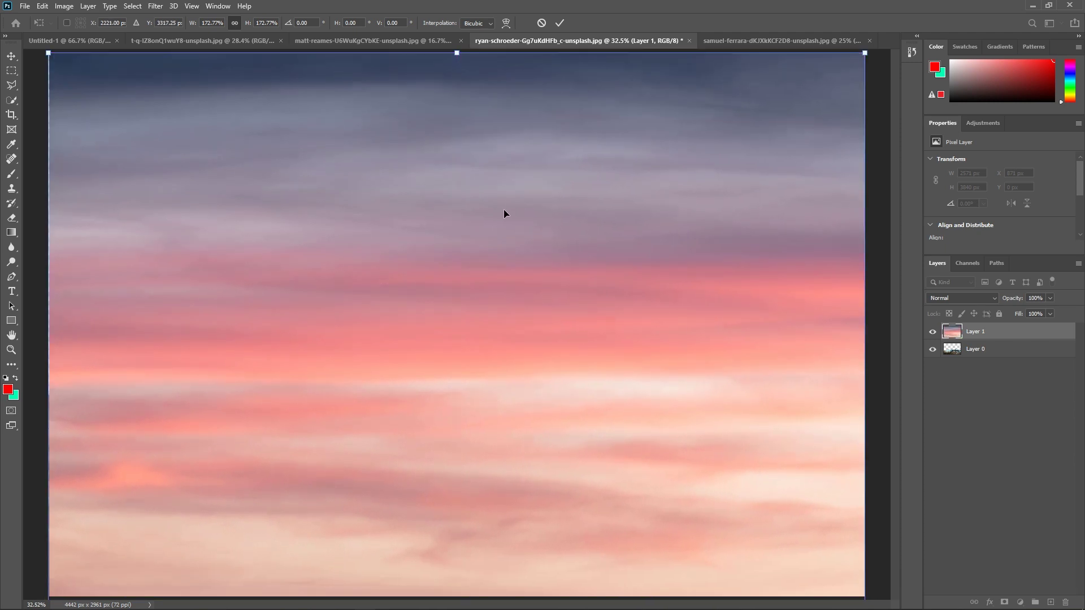
{"action": "left_click", "coordinate": [559, 23]}
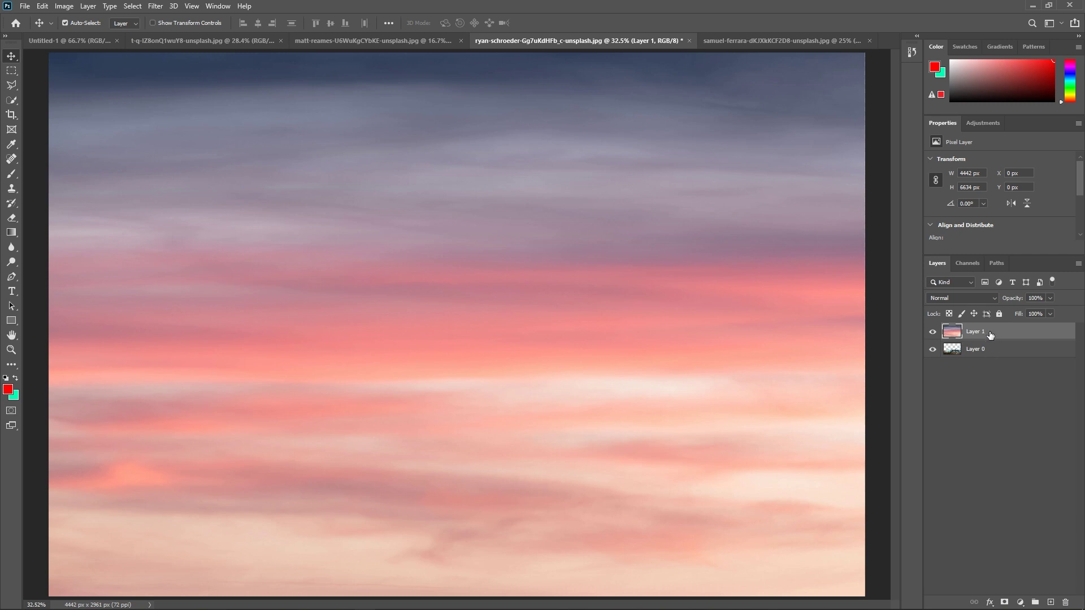
Place the sunset layer beneath the mountain layer and make the mountain layer active with the Quick Selection Tool.
{"action": "left_click_drag", "start_coordinate": [990, 335], "coordinate": [993, 394]}
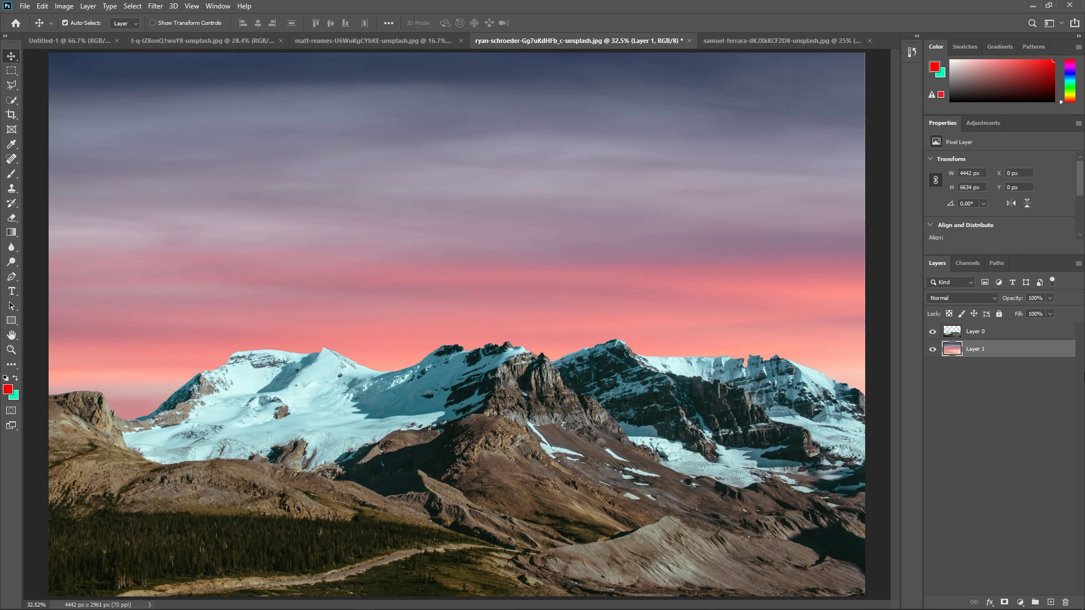
{"action": "key", "text": "alt+bracketright"}
{"action": "key", "text": "w"}
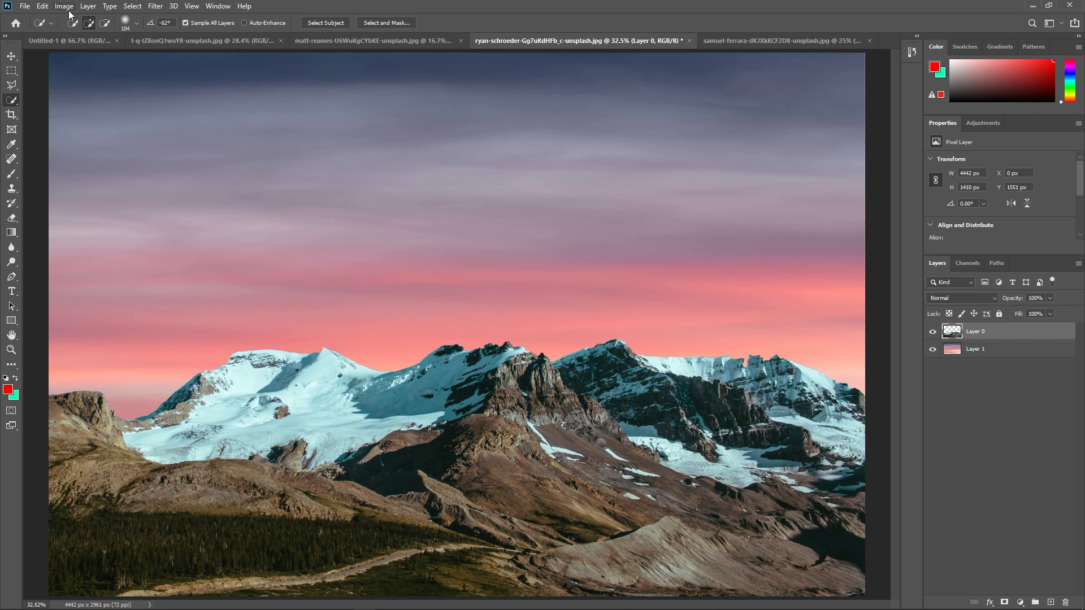
Quick-select the whole sky above the mountains and subtract an arched area above the snowy ridge from the selection.
{"action": "left_click_drag", "start_coordinate": [136, 128], "coordinate": [237, 282]}
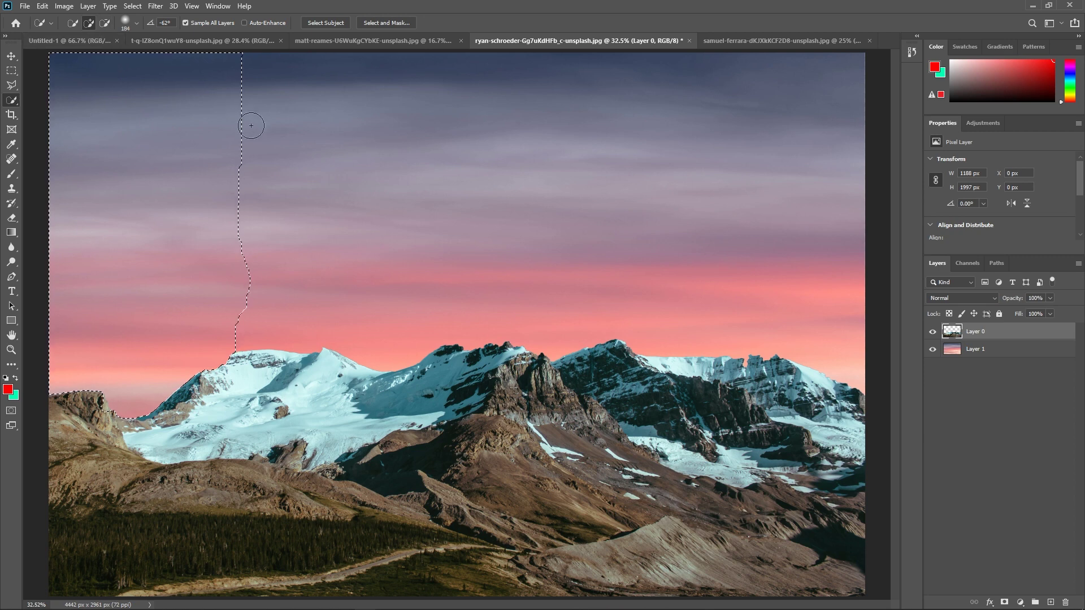
{"action": "left_click_drag", "start_coordinate": [300, 143], "coordinate": [254, 177]}
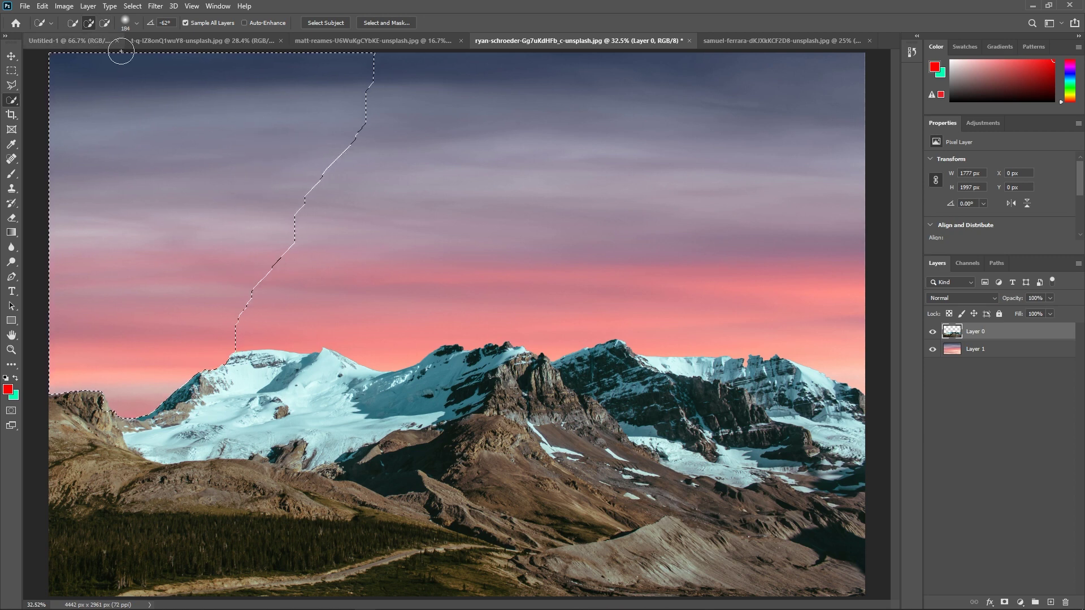
{"action": "left_click_drag", "start_coordinate": [344, 240], "coordinate": [289, 226]}
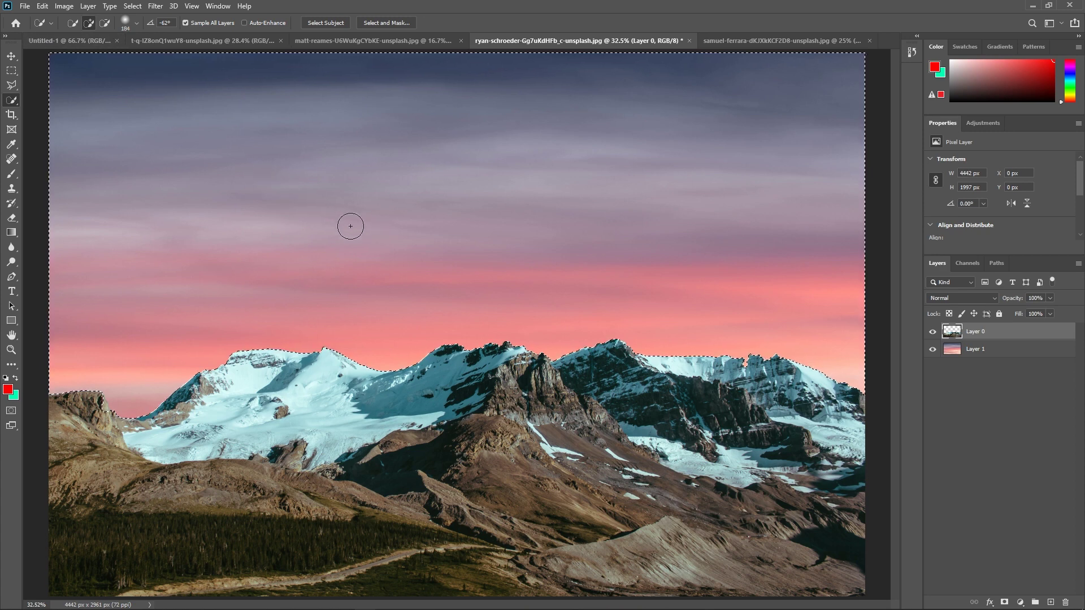
{"action": "left_click", "coordinate": [106, 23]}
{"action": "left_click_drag", "start_coordinate": [385, 322], "coordinate": [363, 297]}
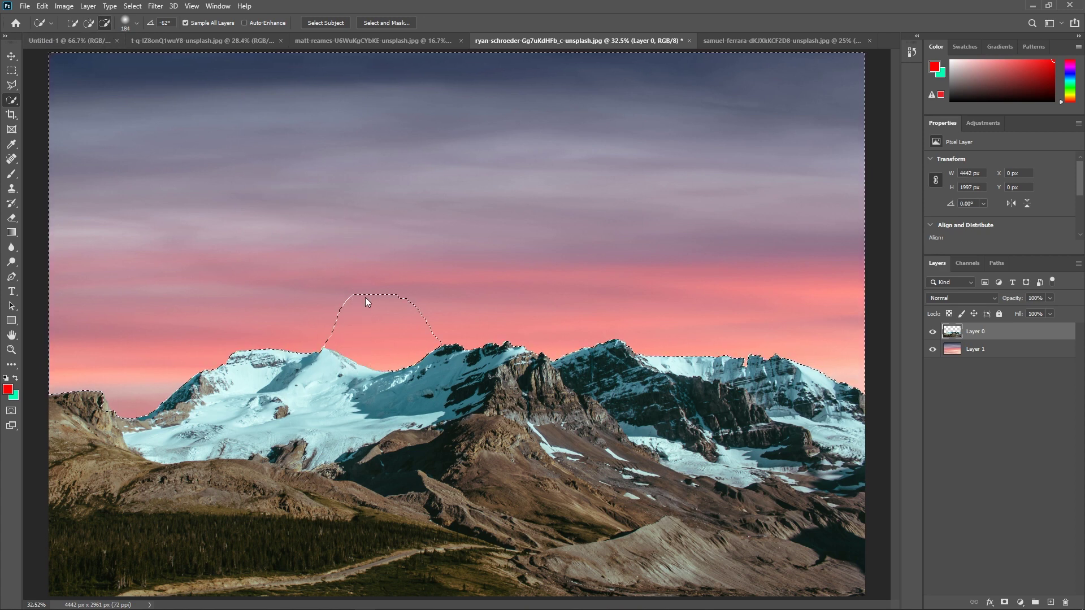
Set the selection brush to 92 px size, 67% hardness, -3° angle and 39% roundness.
{"action": "left_click", "coordinate": [136, 24]}
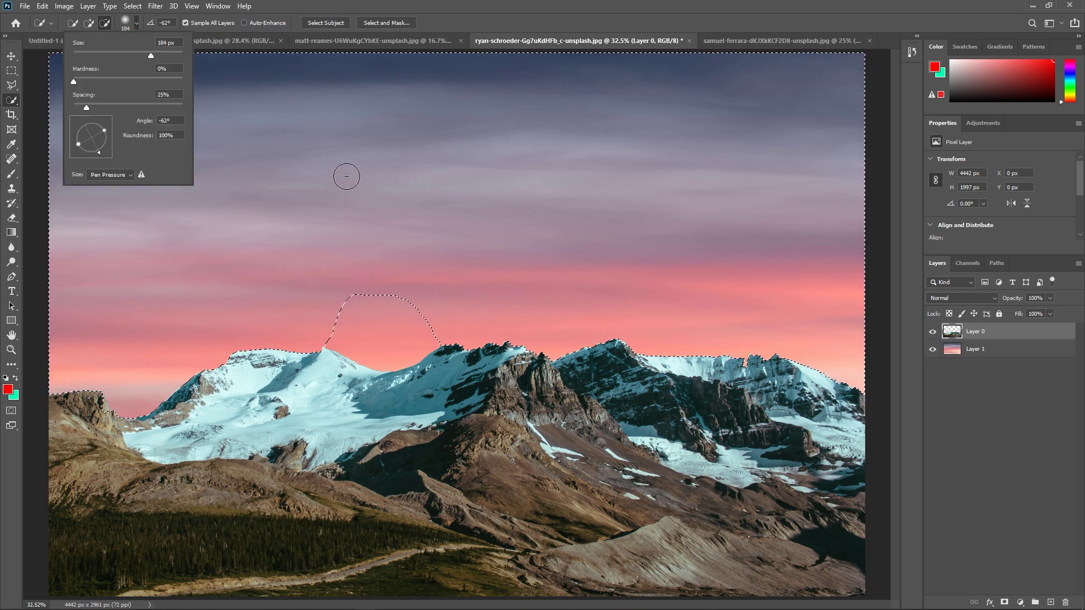
{"action": "mouse_move", "coordinate": [151, 55]}
{"action": "left_mouse_down"}
{"action": "mouse_move", "coordinate": [114, 55]}
{"action": "mouse_move", "coordinate": [124, 55]}
{"action": "left_mouse_up"}
{"action": "left_click_drag", "start_coordinate": [73, 82], "coordinate": [130, 84]}
{"action": "left_click_drag", "start_coordinate": [73, 82], "coordinate": [147, 82]}
{"action": "mouse_move", "coordinate": [97, 156]}
{"action": "left_mouse_down"}
{"action": "mouse_move", "coordinate": [144, 130]}
{"action": "mouse_move", "coordinate": [144, 140]}
{"action": "left_mouse_up"}
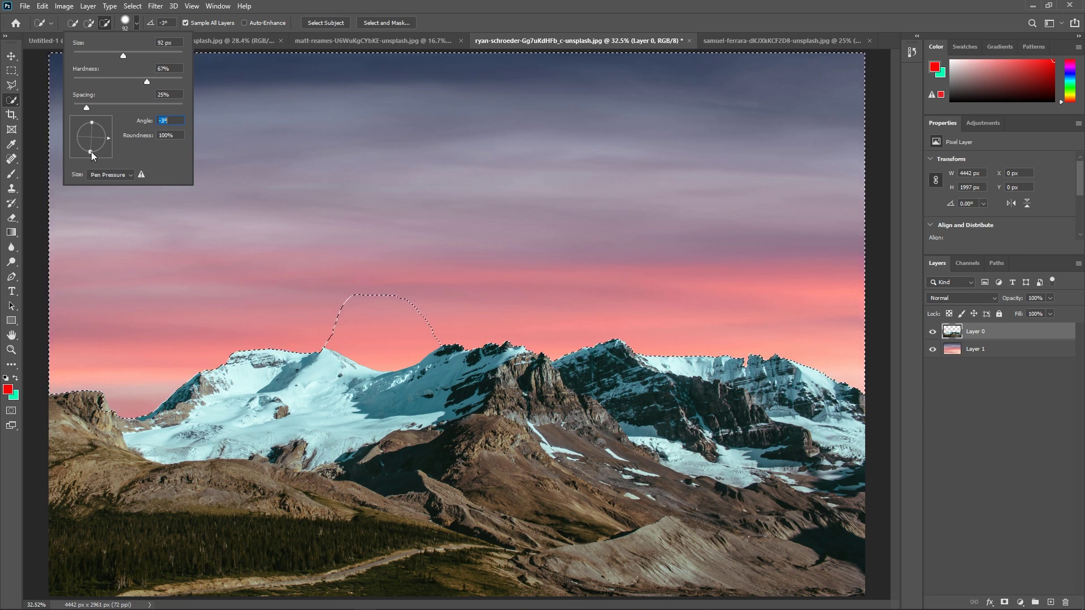
{"action": "left_click_drag", "start_coordinate": [90, 152], "coordinate": [90, 145]}
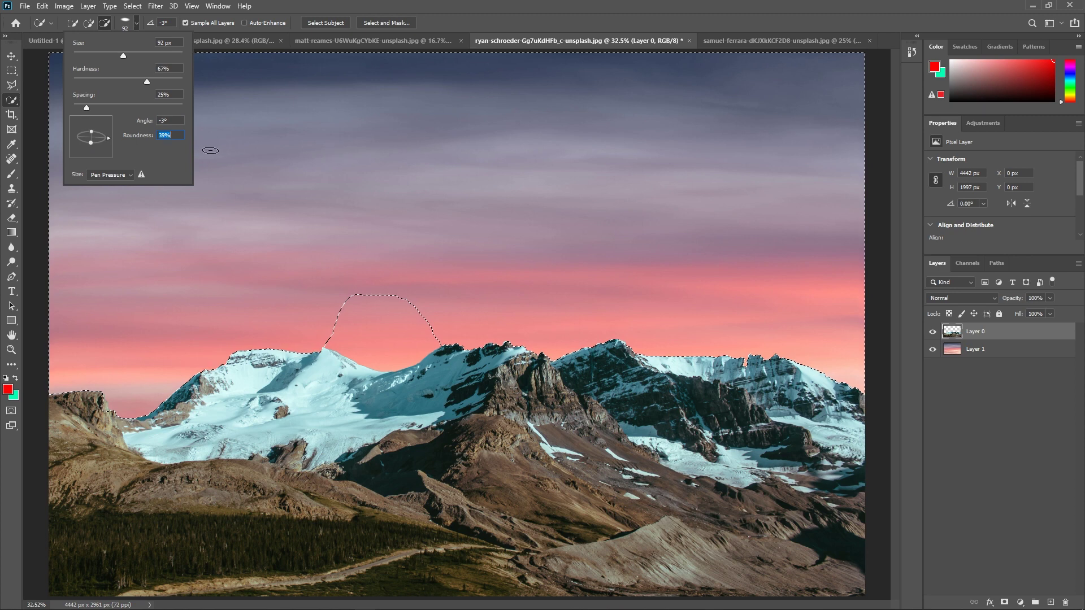
Enlarge the selection brush to 1036 px, set its angle to 35° and restore its roundness to 100%.
{"action": "left_click_drag", "start_coordinate": [123, 55], "coordinate": [120, 56]}
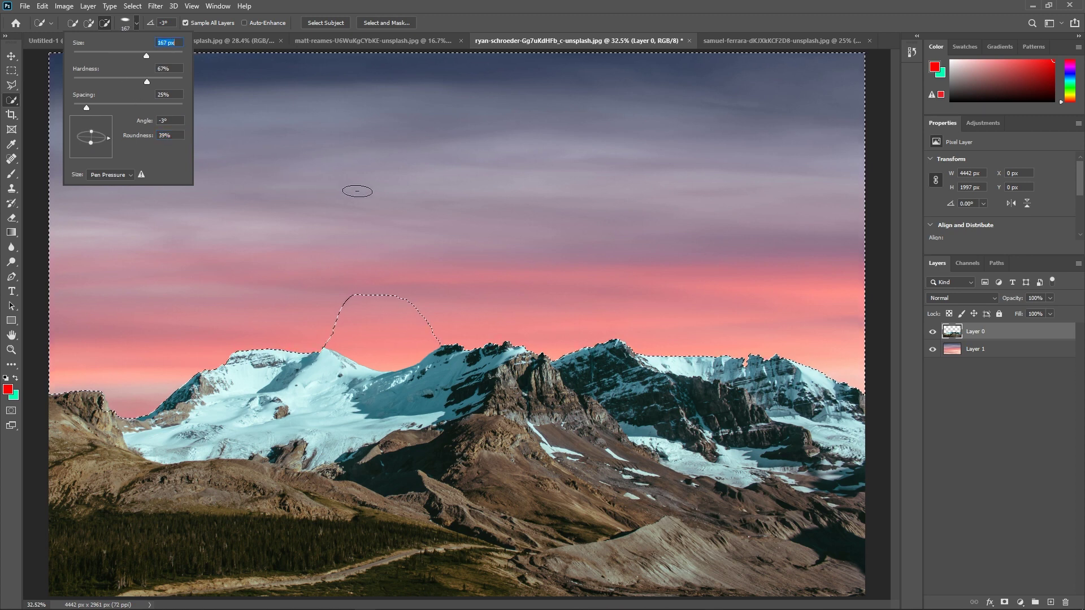
{"action": "left_click_drag", "start_coordinate": [167, 57], "coordinate": [173, 55]}
{"action": "left_click_drag", "start_coordinate": [110, 138], "coordinate": [111, 143]}
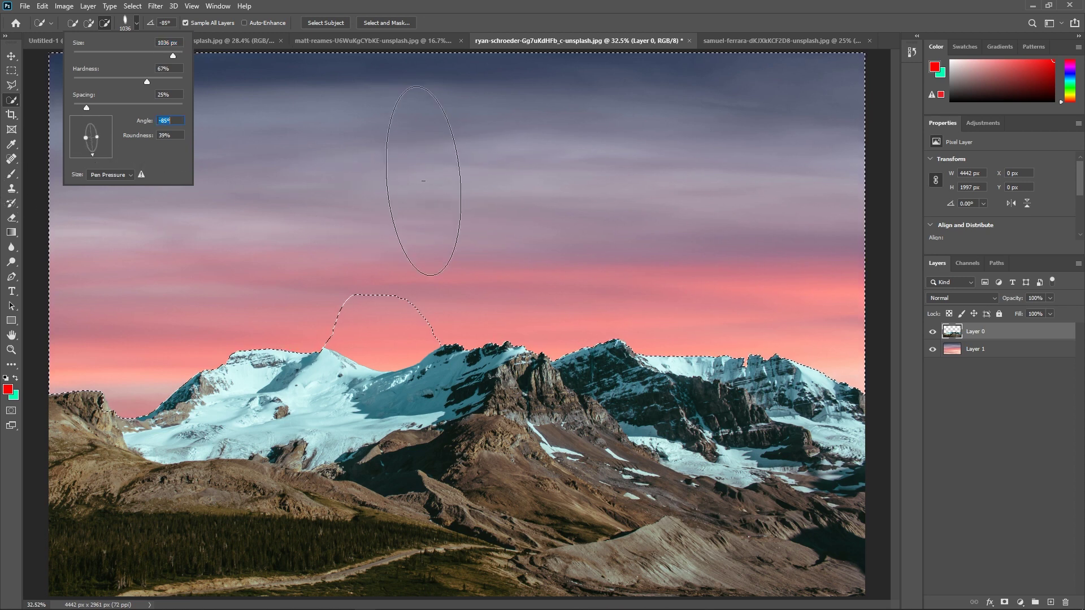
{"action": "left_click", "coordinate": [91, 157]}
{"action": "left_click_drag", "start_coordinate": [125, 148], "coordinate": [126, 139]}
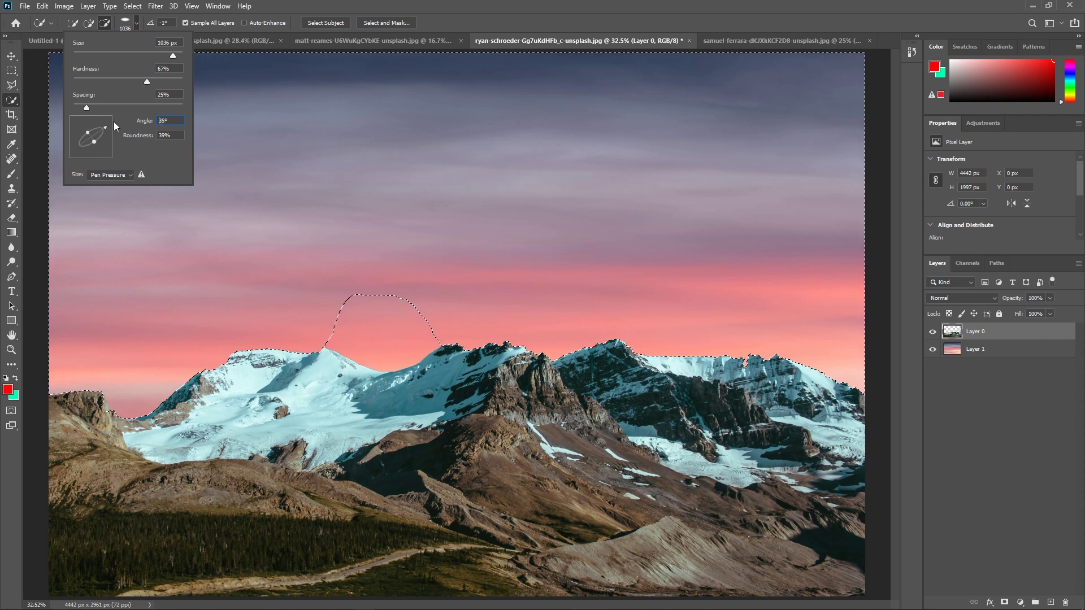
{"action": "left_click", "coordinate": [92, 137]}
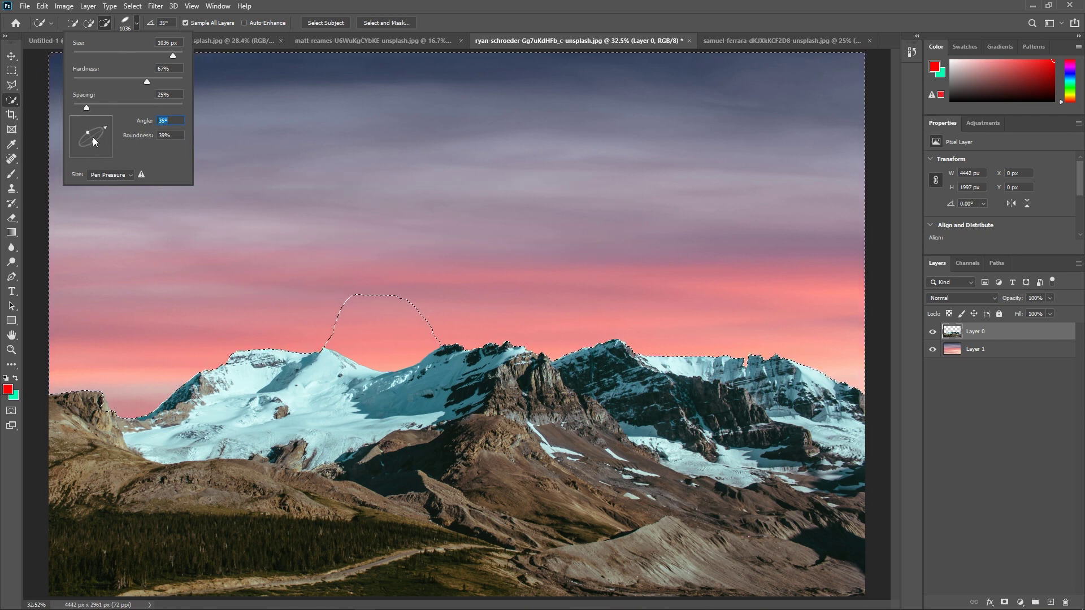
{"action": "left_click_drag", "start_coordinate": [95, 143], "coordinate": [99, 149]}
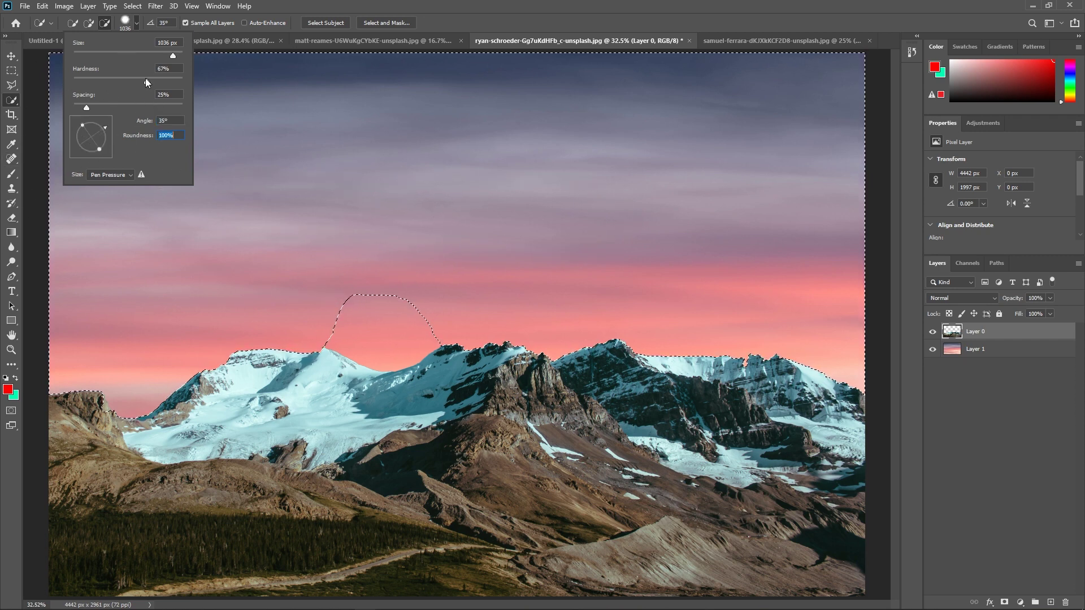
{"action": "left_click", "coordinate": [202, 28]}
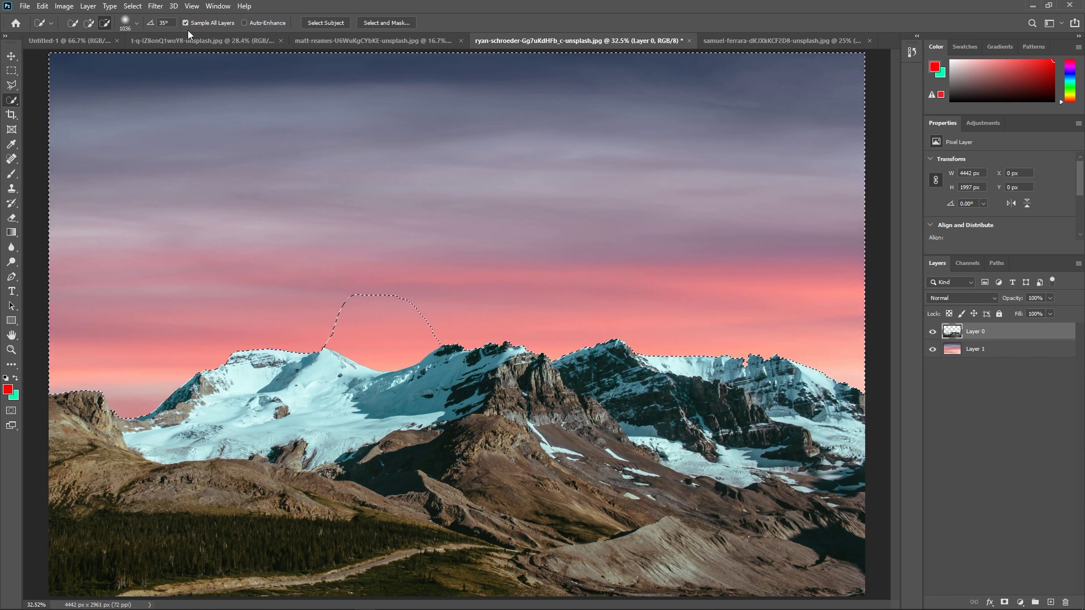
Turn off Sample All Layers and toggle the sunset layer's visibility off and back on.
{"action": "left_click", "coordinate": [187, 23]}
{"action": "left_click", "coordinate": [932, 349]}
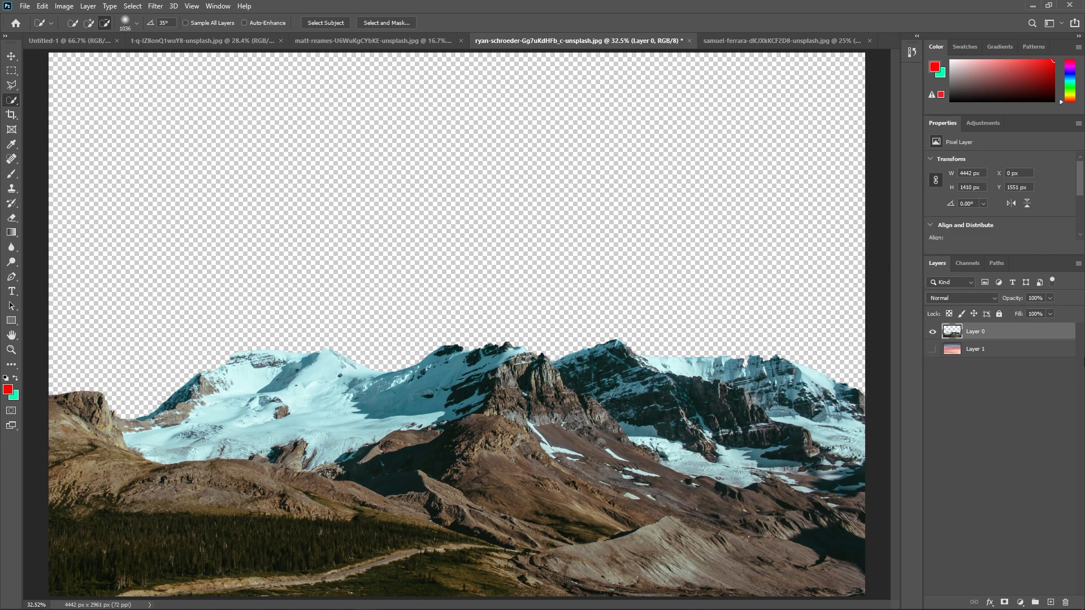
{"action": "left_click", "coordinate": [933, 349]}
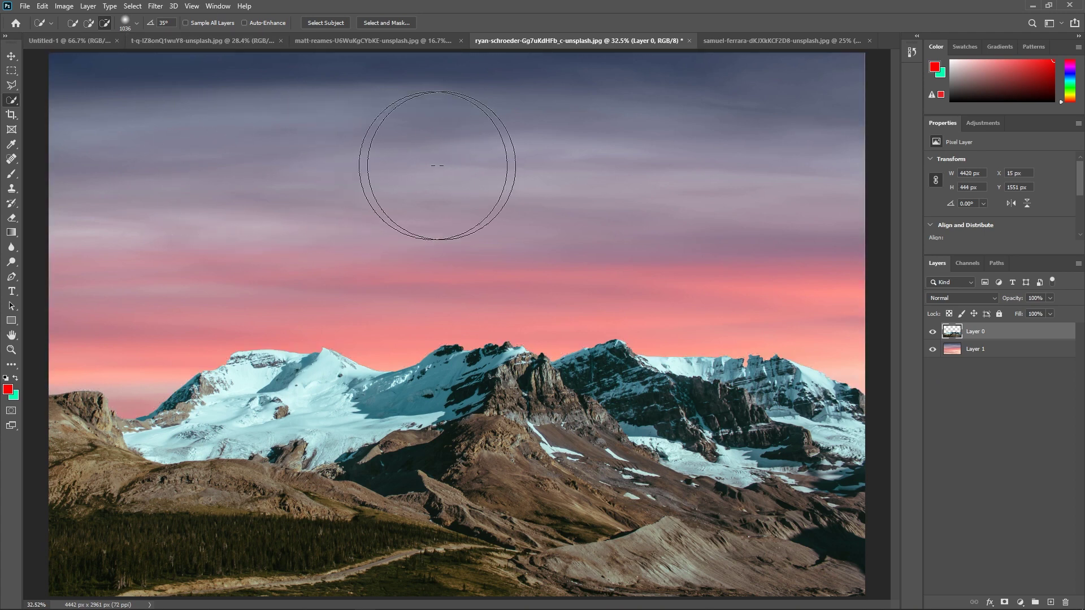
{"action": "key", "text": "Delete"}
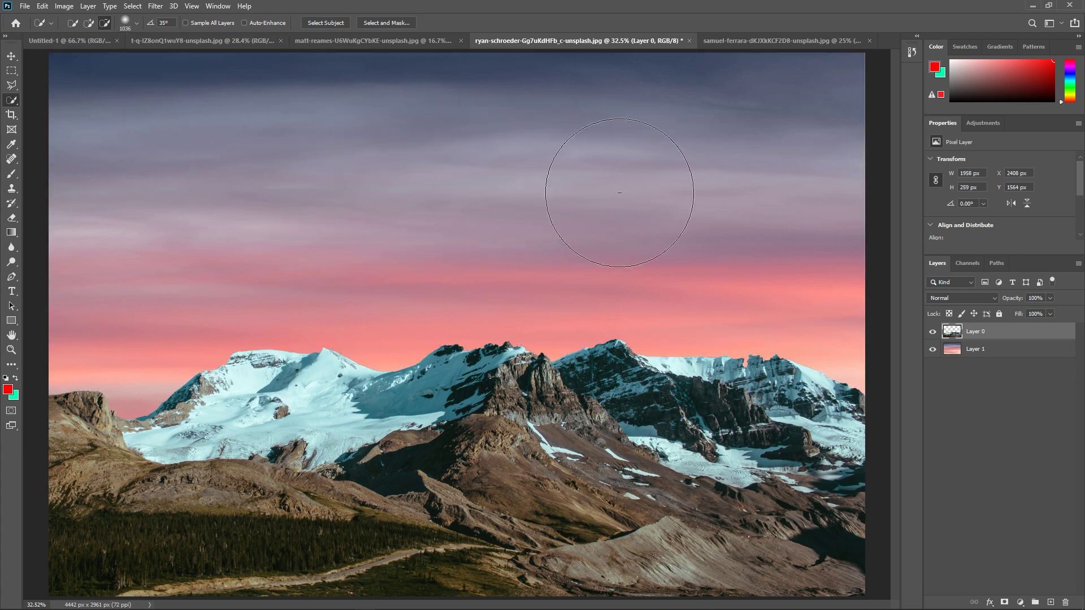
Add the sky to the selection with Sample All Layers on, and hide and reshow the sunset layer.
{"action": "left_click", "coordinate": [185, 23]}
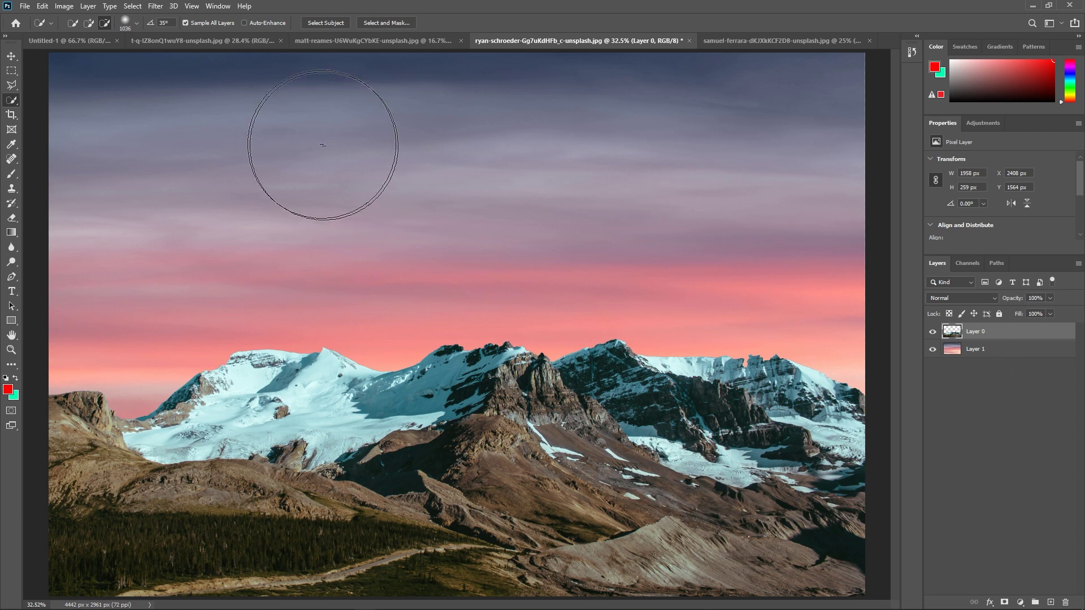
{"action": "left_click", "coordinate": [89, 22]}
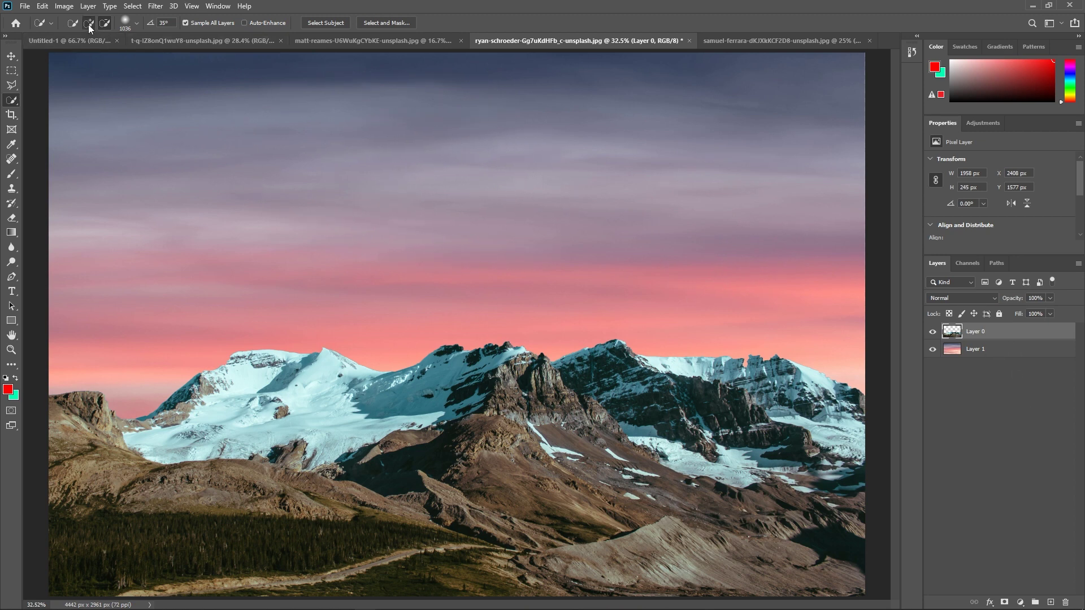
{"action": "mouse_move", "coordinate": [194, 158]}
{"action": "left_mouse_down"}
{"action": "mouse_move", "coordinate": [164, 174]}
{"action": "mouse_move", "coordinate": [153, 217]}
{"action": "mouse_move", "coordinate": [179, 259]}
{"action": "mouse_move", "coordinate": [591, 186]}
{"action": "mouse_move", "coordinate": [695, 188]}
{"action": "mouse_move", "coordinate": [753, 218]}
{"action": "mouse_move", "coordinate": [564, 101]}
{"action": "left_mouse_up"}
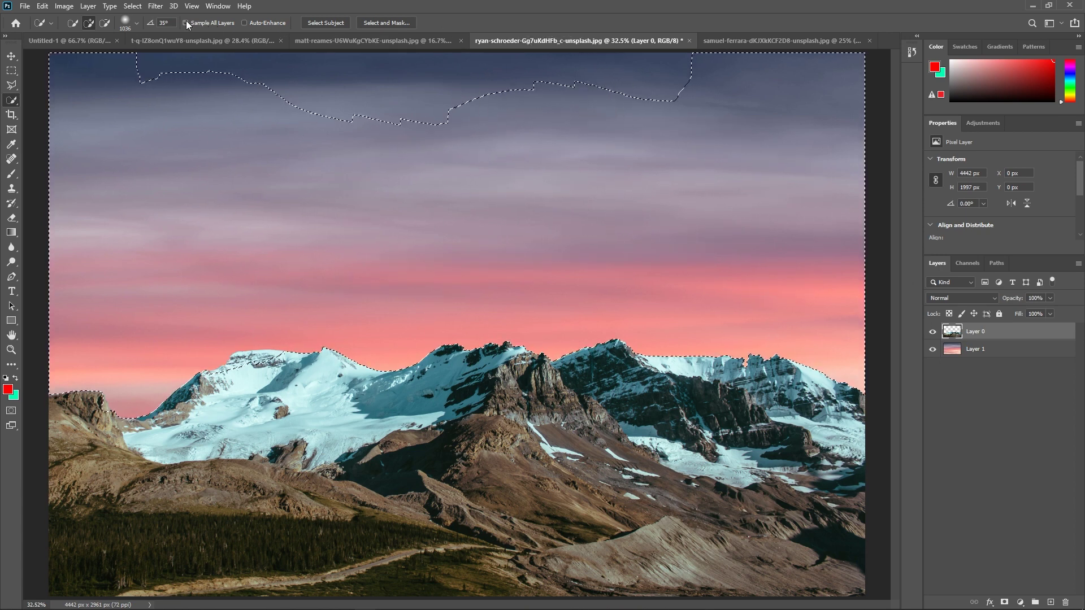
{"action": "left_click", "coordinate": [933, 349]}
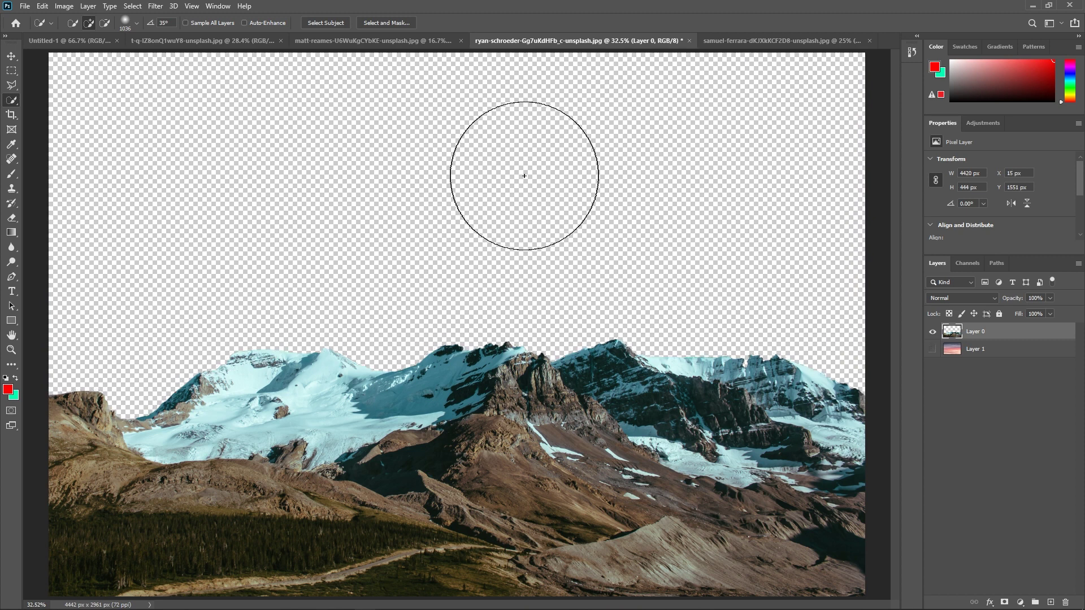
{"action": "left_click", "coordinate": [932, 350]}
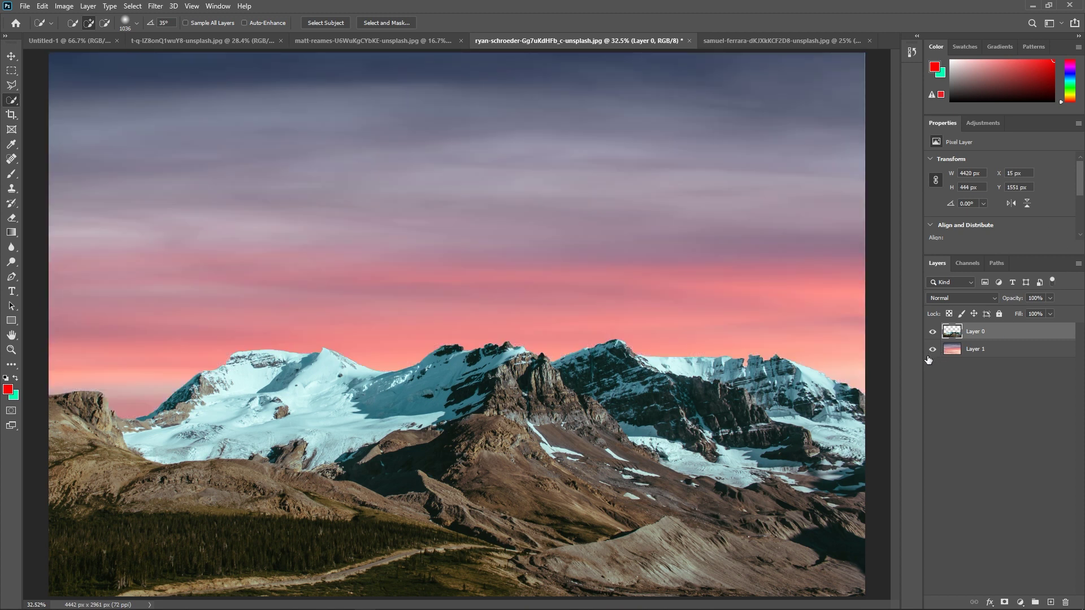
Turn on Sample All Layers, make the mountain layer active and clear the selection.
{"action": "left_click", "coordinate": [186, 23]}
{"action": "left_click", "coordinate": [975, 348]}
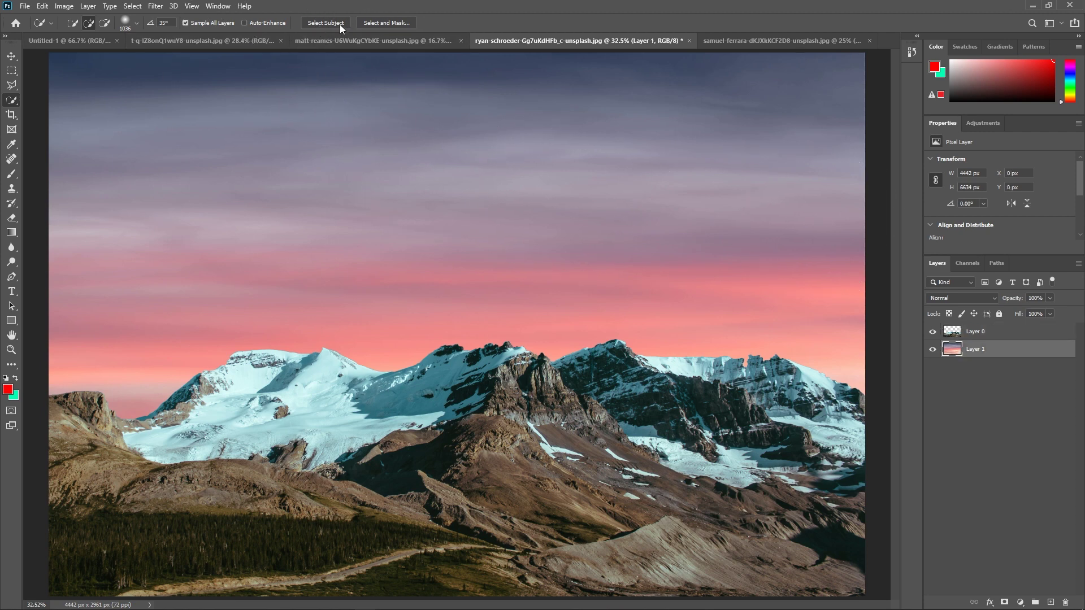
{"action": "left_click", "coordinate": [1000, 334]}
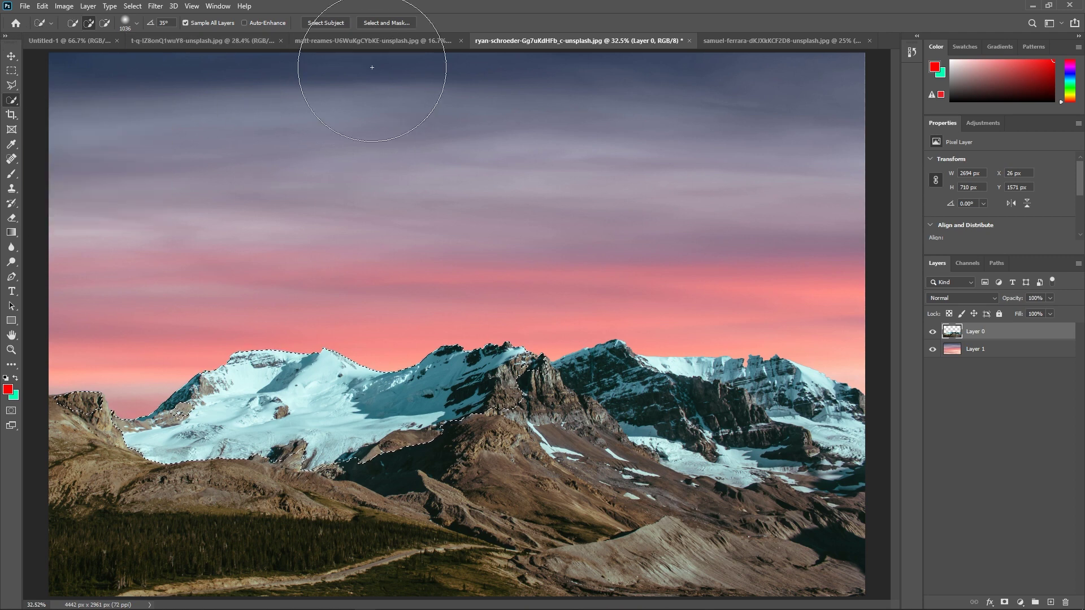
{"action": "key", "text": "ctrl+d"}
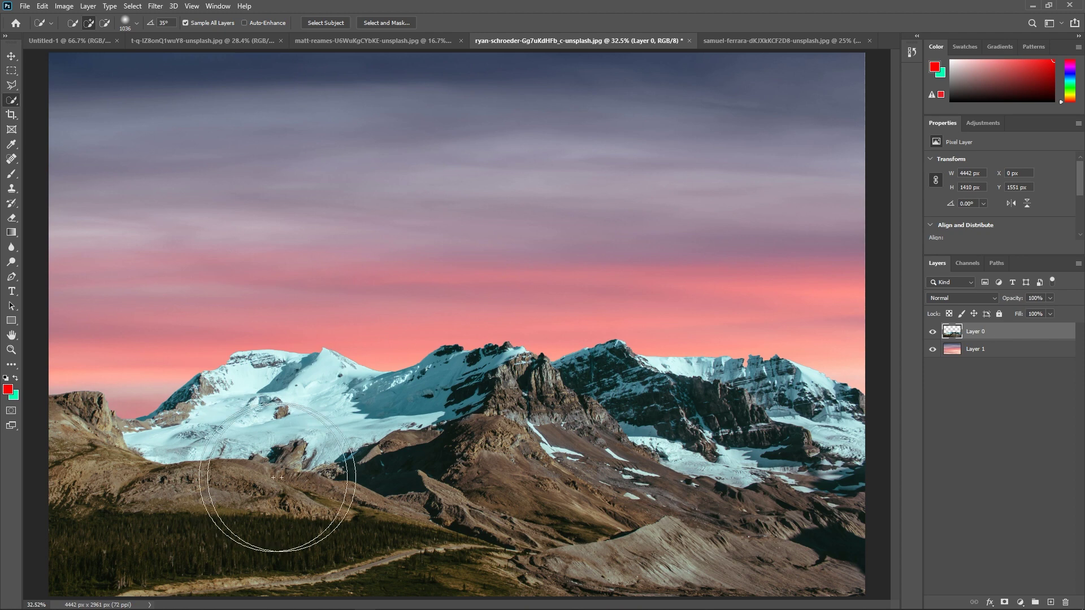
Quick-select the leftmost snowy mountain with a 175 px brush, adding its rocky ridge and subtracting along the skyline.
{"action": "left_click_drag", "start_coordinate": [339, 435], "coordinate": [243, 436]}
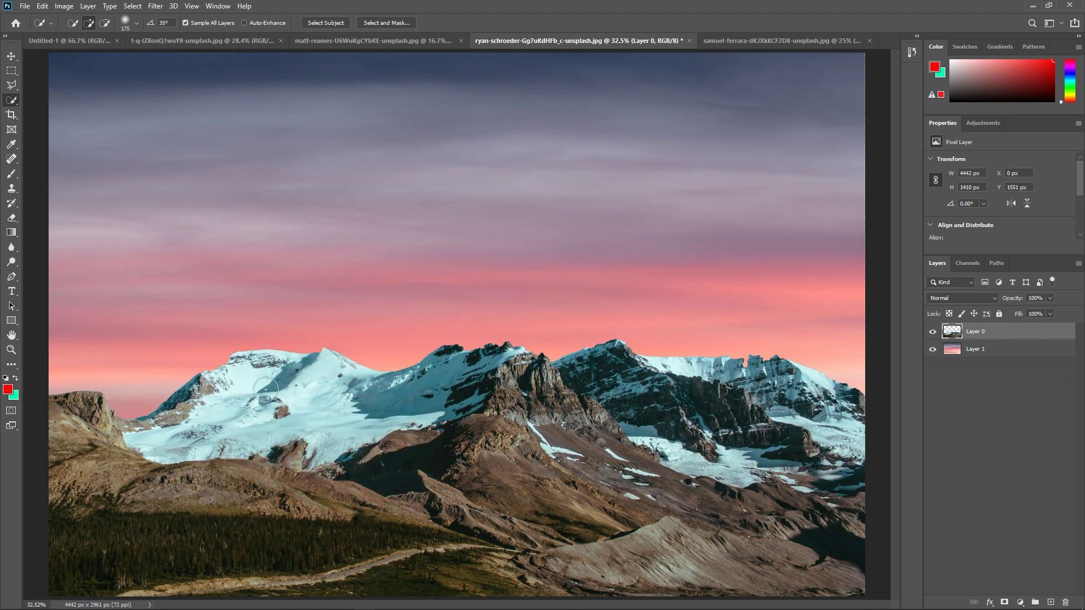
{"action": "mouse_move", "coordinate": [266, 391]}
{"action": "left_mouse_down"}
{"action": "mouse_move", "coordinate": [201, 425]}
{"action": "mouse_move", "coordinate": [396, 404]}
{"action": "mouse_move", "coordinate": [351, 389]}
{"action": "left_mouse_up"}
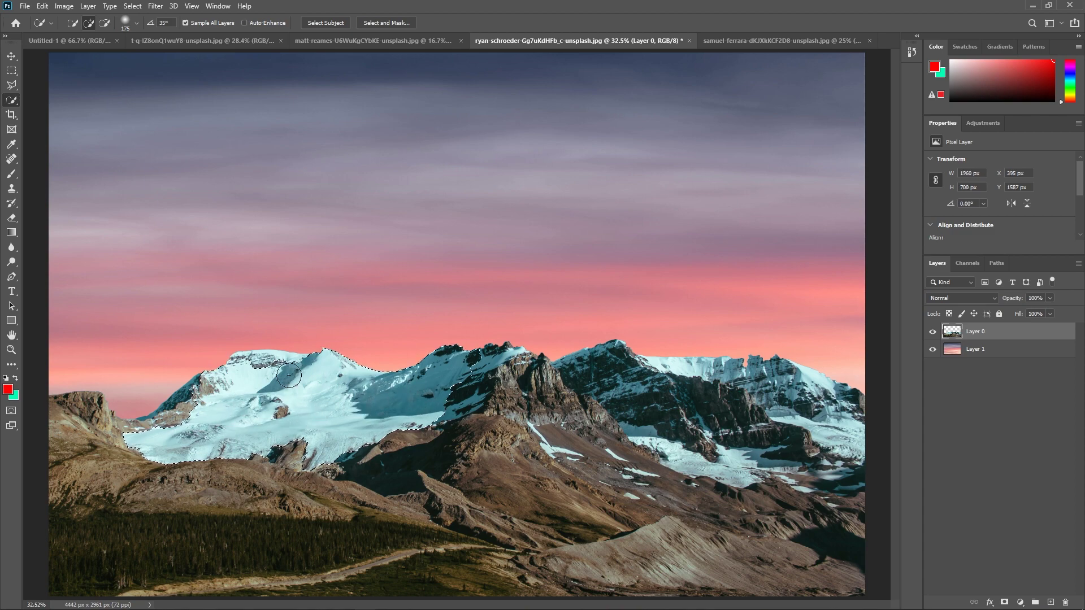
{"action": "scroll", "coordinate": [261, 368], "scroll_direction": "up", "scroll_amount": 6}
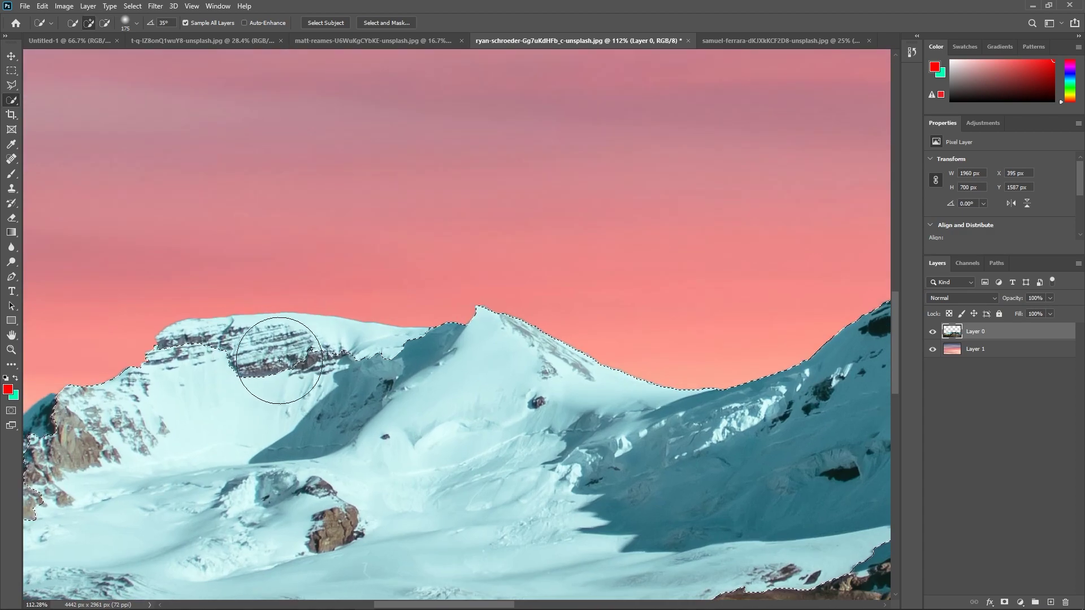
{"action": "mouse_move", "coordinate": [298, 301]}
{"action": "left_mouse_down"}
{"action": "mouse_move", "coordinate": [254, 382]}
{"action": "mouse_move", "coordinate": [349, 415]}
{"action": "left_mouse_up"}
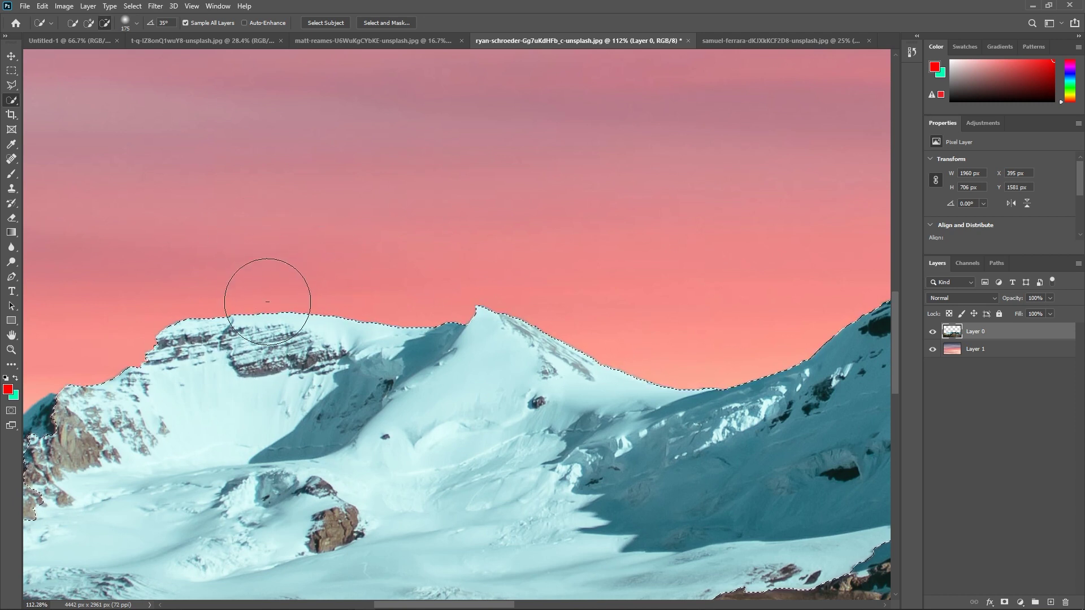
{"action": "left_click_drag", "start_coordinate": [339, 300], "coordinate": [429, 306]}
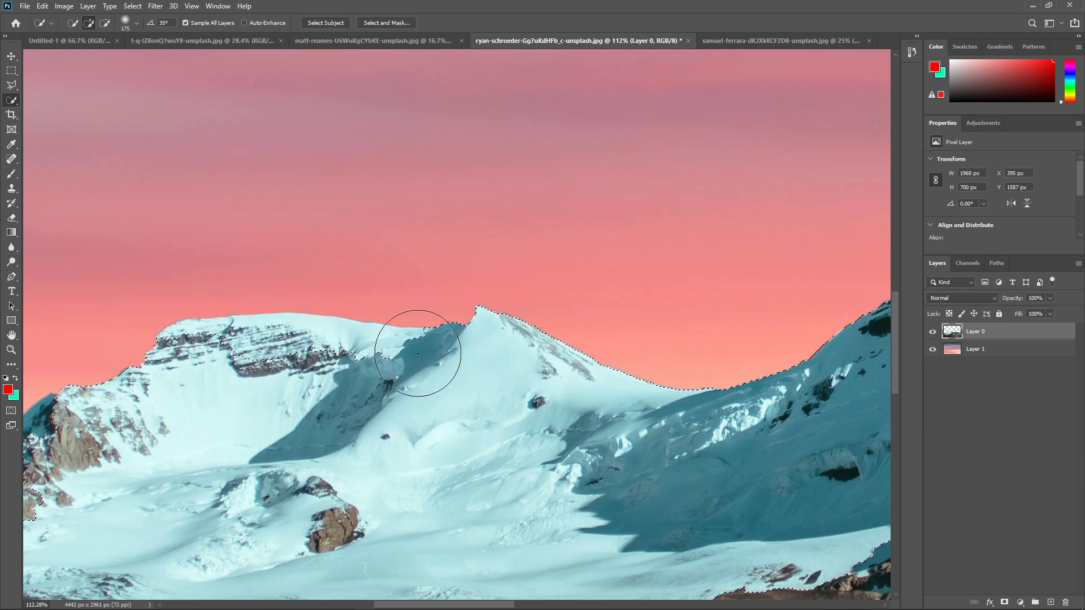
Preview the snow selection in Select and Mask with Onion Skin at 83% transparency, and switch the view mode to Overlay.
{"action": "left_click", "coordinate": [386, 23]}
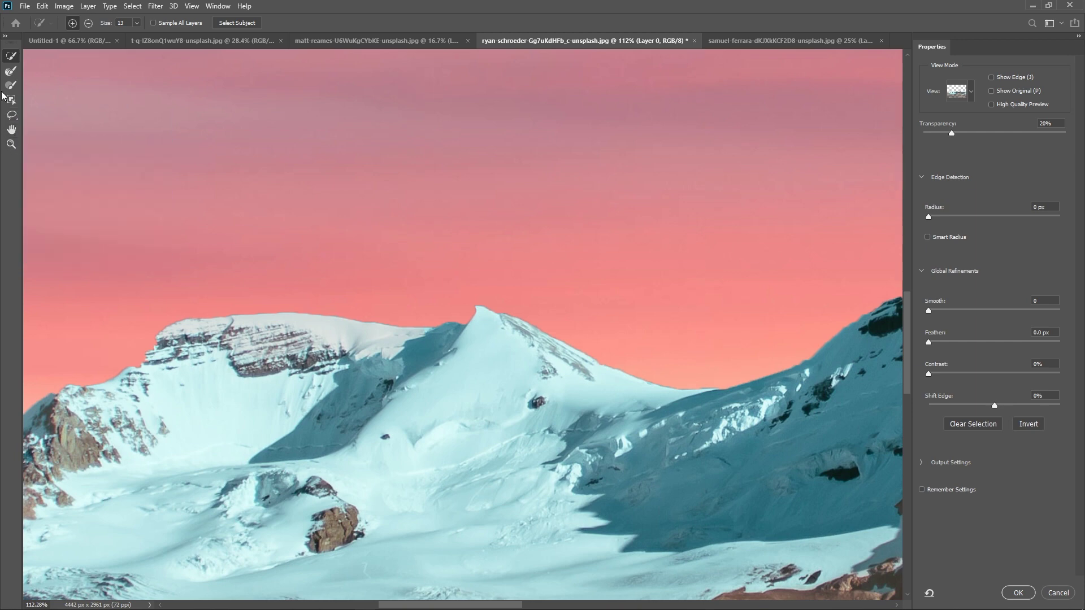
{"action": "scroll", "coordinate": [599, 416], "scroll_direction": "down", "scroll_amount": 2}
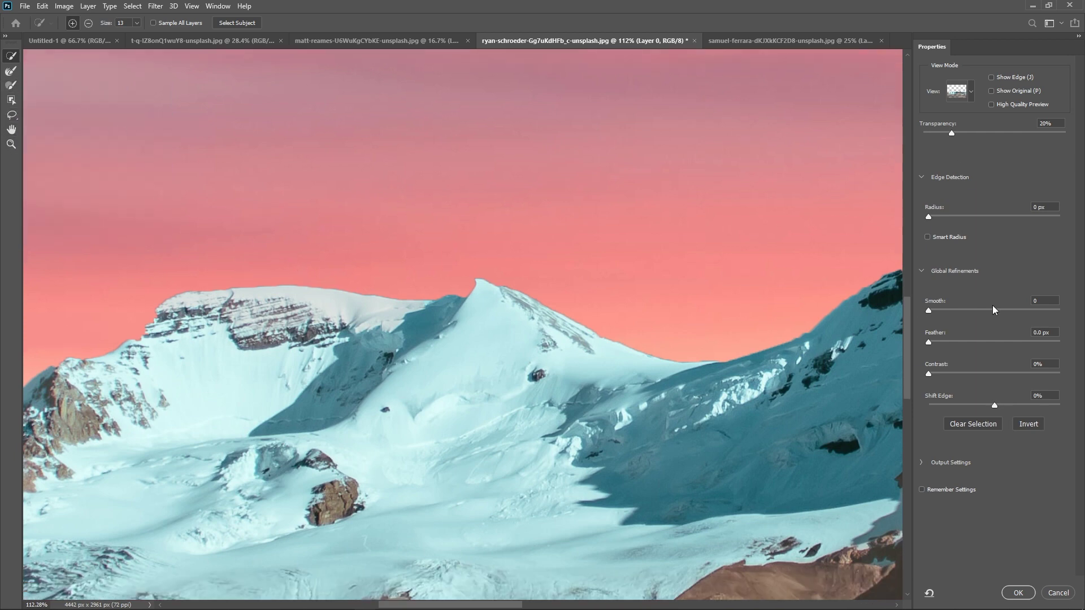
{"action": "key", "text": "ctrl+0"}
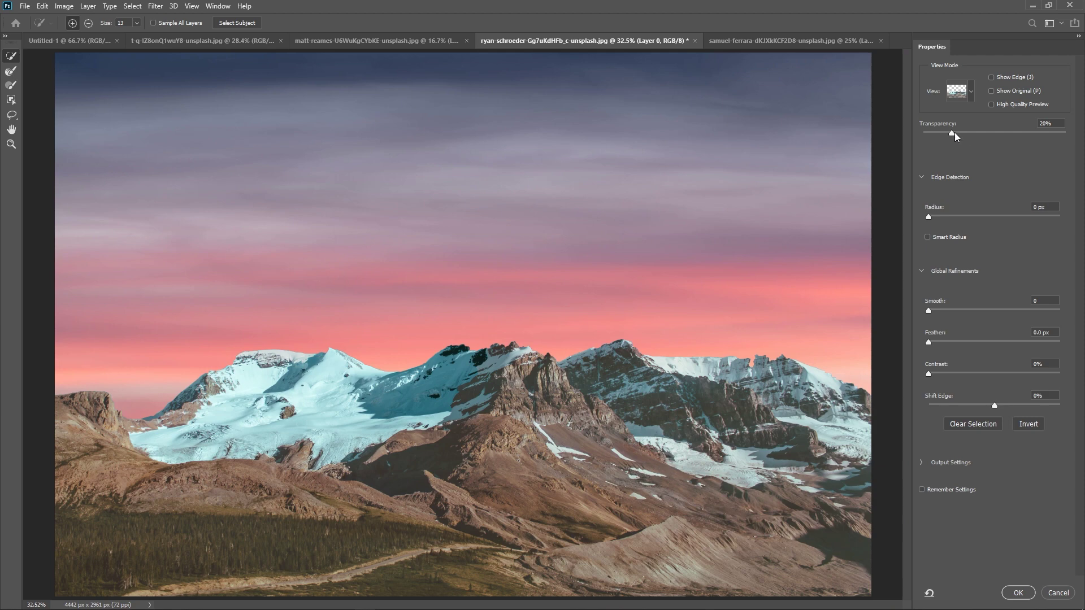
{"action": "left_click_drag", "start_coordinate": [953, 132], "coordinate": [1043, 131]}
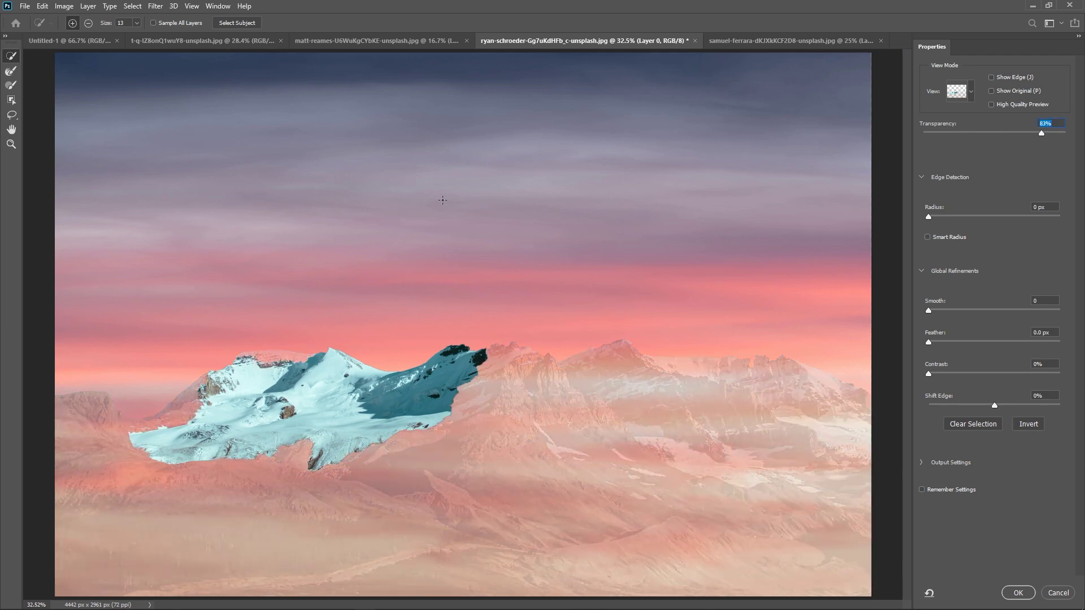
{"action": "left_click", "coordinate": [970, 94]}
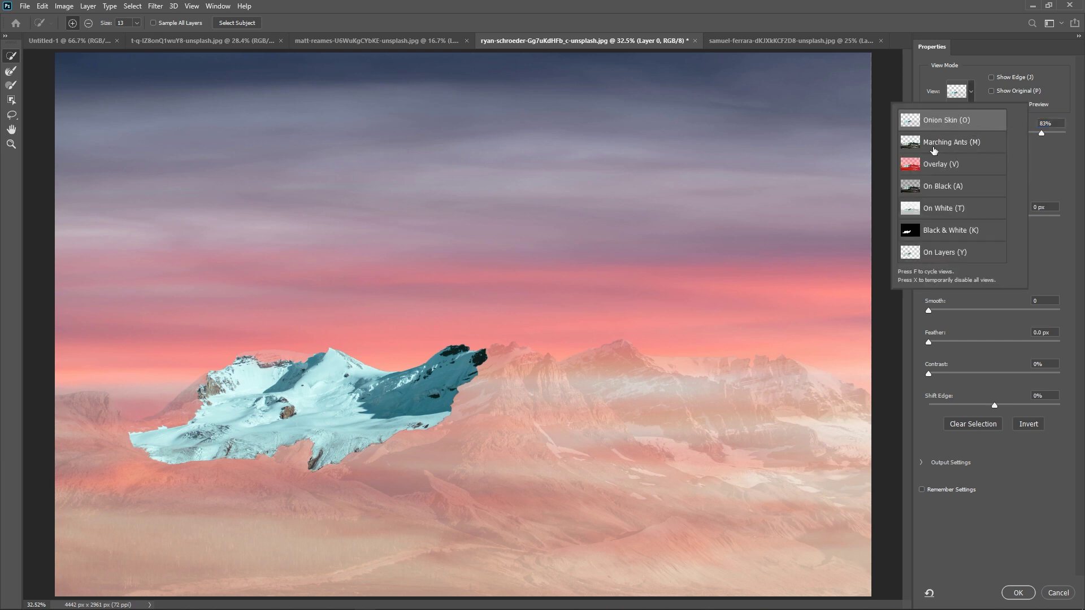
{"action": "left_click", "coordinate": [960, 169]}
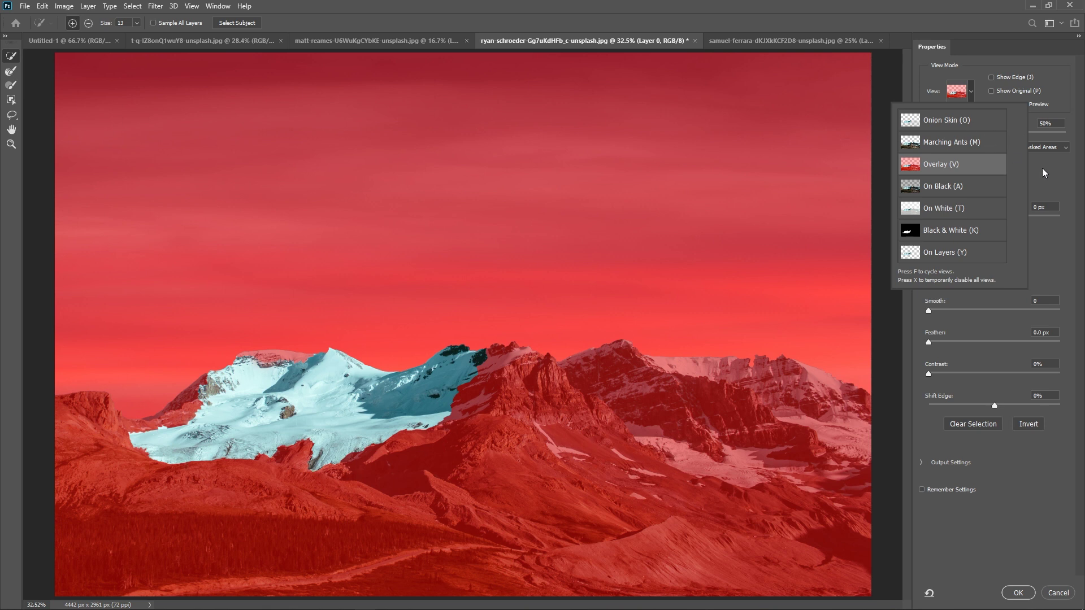
Try d24747 as the overlay color and return it to pure red ff0000.
{"action": "left_click", "coordinate": [946, 146]}
{"action": "type", "text": "d24747"}
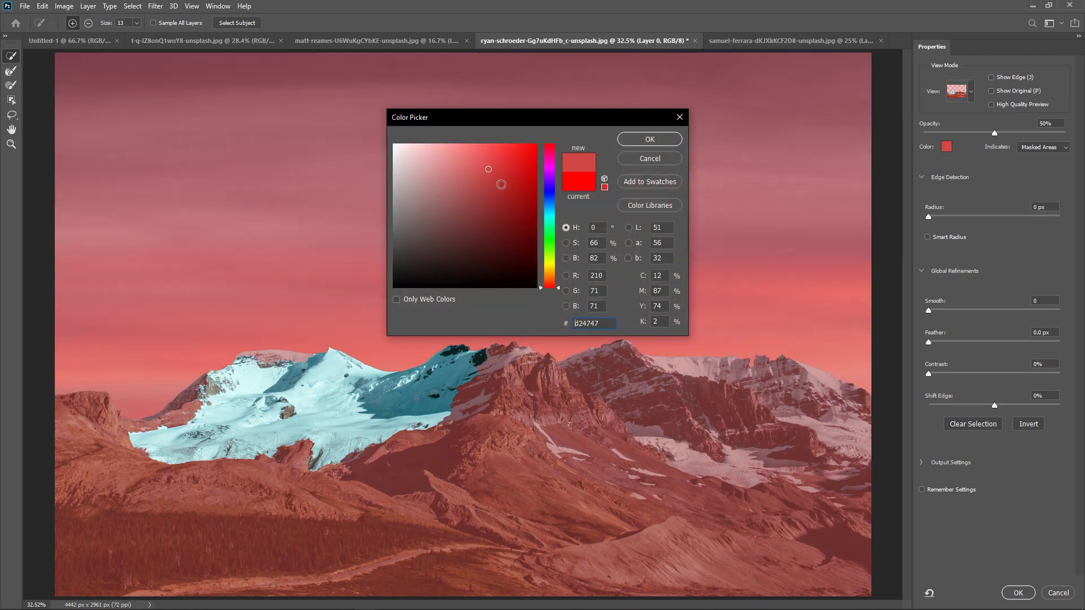
{"action": "left_click", "coordinate": [486, 235]}
{"action": "left_click", "coordinate": [579, 180]}
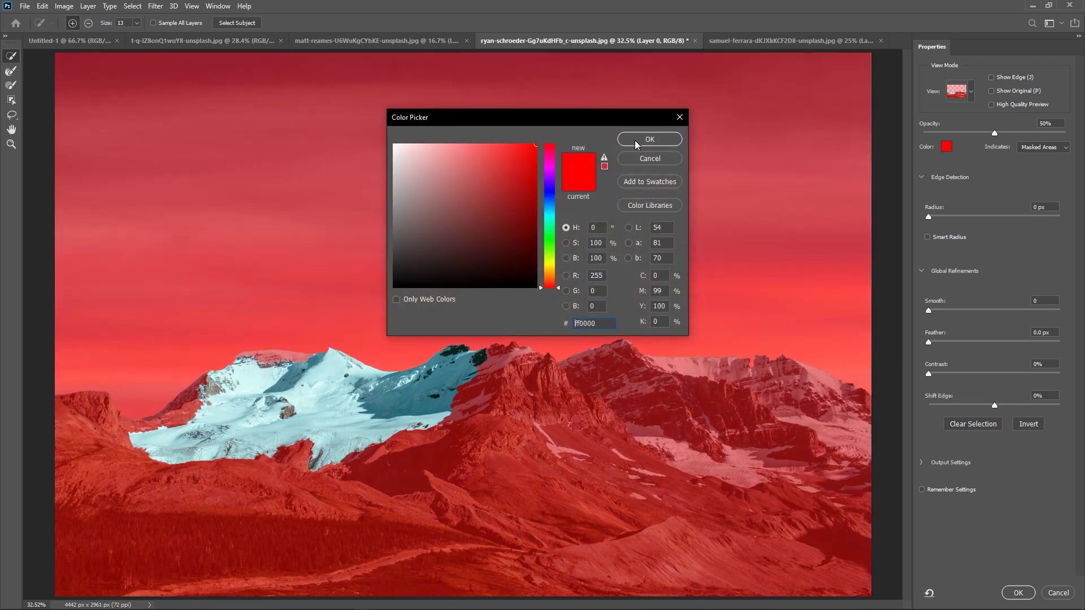
{"action": "left_click", "coordinate": [650, 139]}
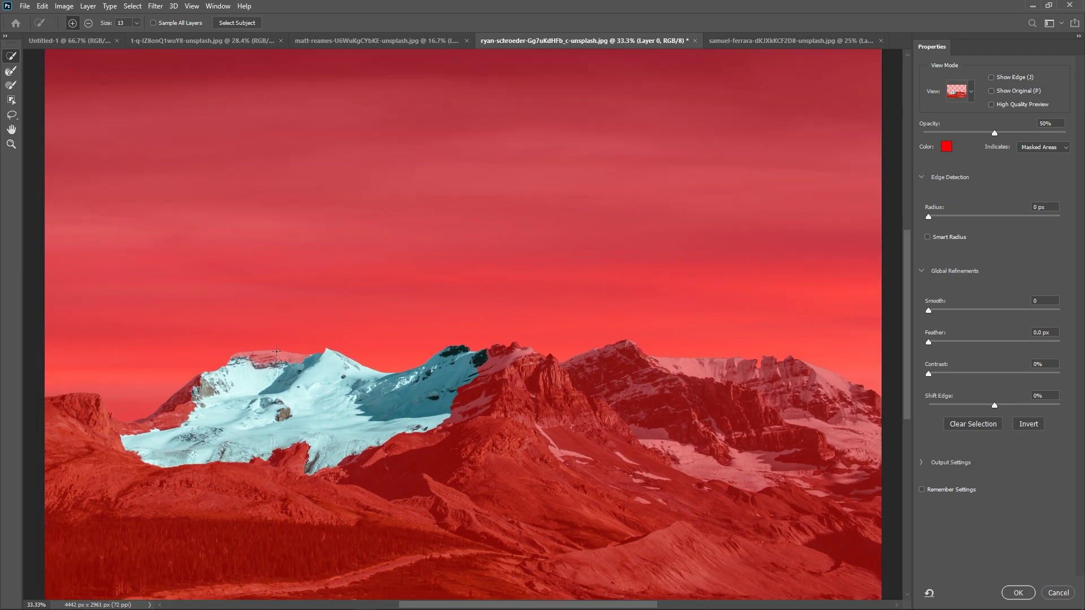
Paint the missing rock band near the leftmost snowy summit into the selection using the Brush tool at 91 px.
{"action": "key", "text": "ctrl+plus"}
{"action": "key", "text": "ctrl+plus"}
{"action": "key", "text": "ctrl+plus"}
{"action": "left_click_drag", "start_coordinate": [246, 445], "coordinate": [712, 320]}
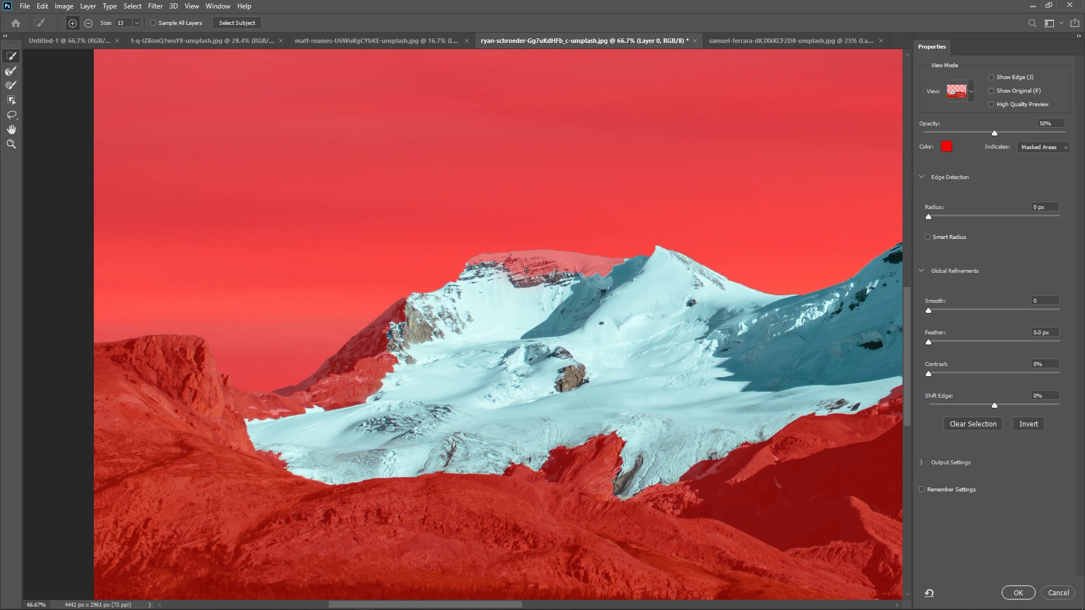
{"action": "left_click_drag", "start_coordinate": [540, 275], "coordinate": [558, 291]}
{"action": "left_click", "coordinate": [473, 258], "text": "alt"}
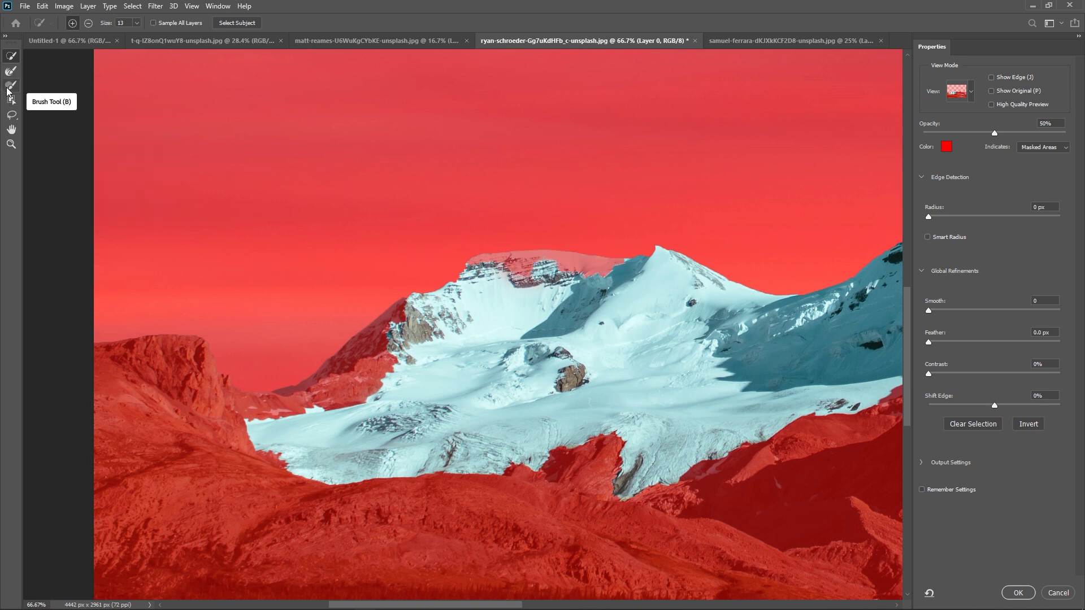
{"action": "left_click", "coordinate": [10, 85]}
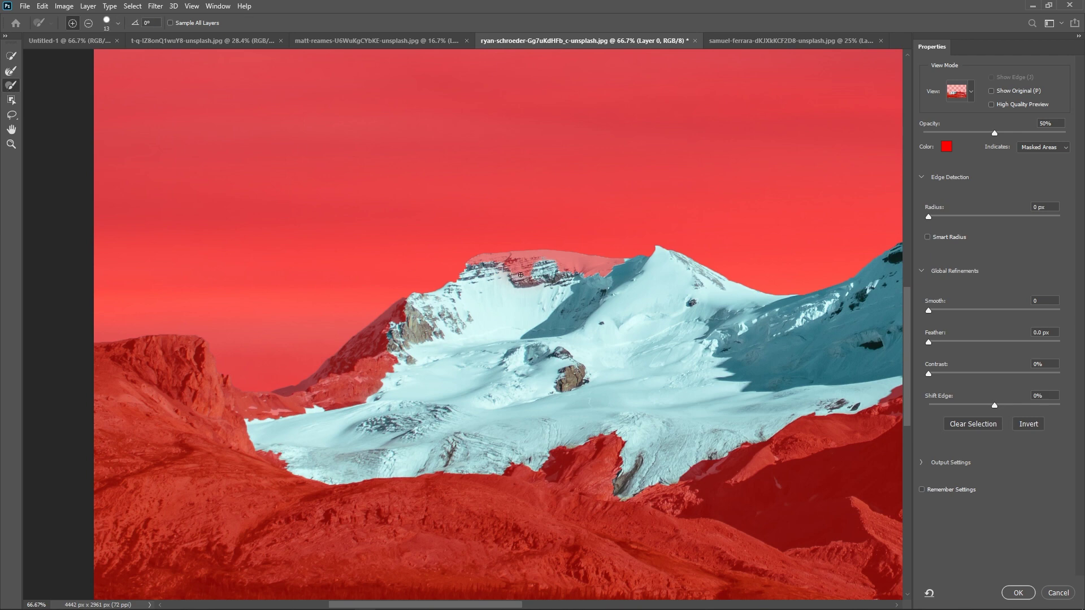
{"action": "key", "text": "ctrl+plus"}
{"action": "left_click_drag", "start_coordinate": [587, 273], "coordinate": [445, 304]}
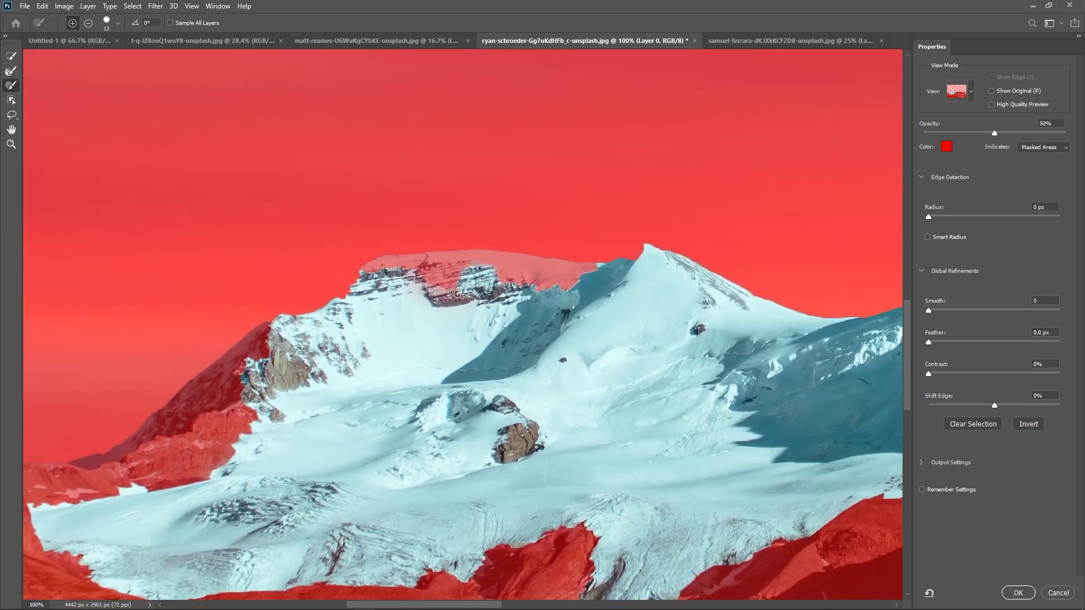
{"action": "right_click", "coordinate": [458, 295], "text": "alt"}
{"action": "mouse_move", "coordinate": [472, 289]}
{"action": "left_mouse_down"}
{"action": "mouse_move", "coordinate": [435, 299]}
{"action": "mouse_move", "coordinate": [585, 308]}
{"action": "mouse_move", "coordinate": [526, 291]}
{"action": "mouse_move", "coordinate": [367, 285]}
{"action": "left_mouse_up"}
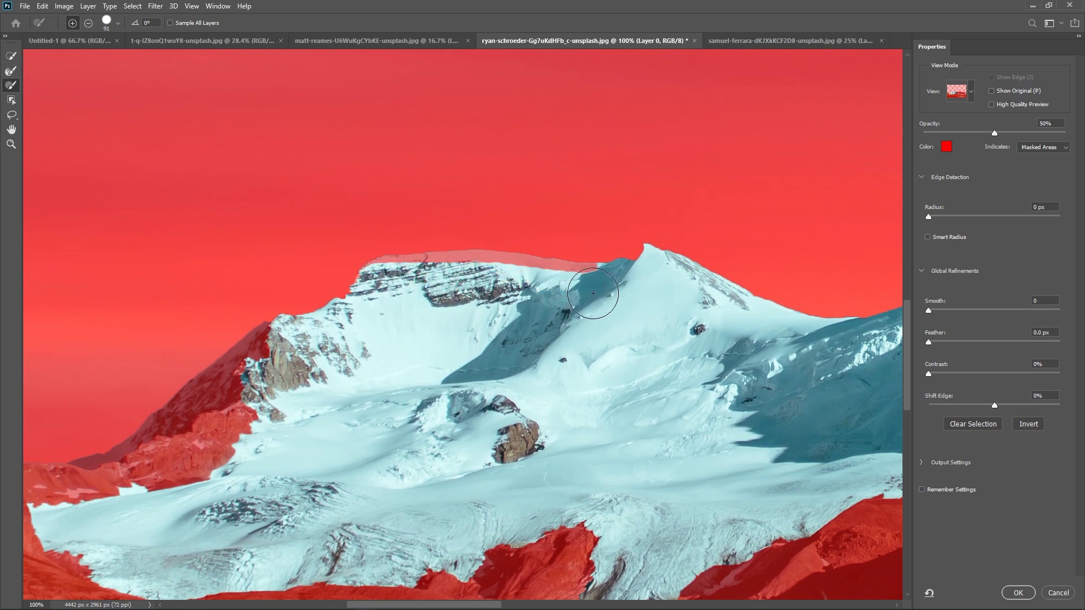
{"action": "right_click", "coordinate": [453, 298], "text": "alt"}
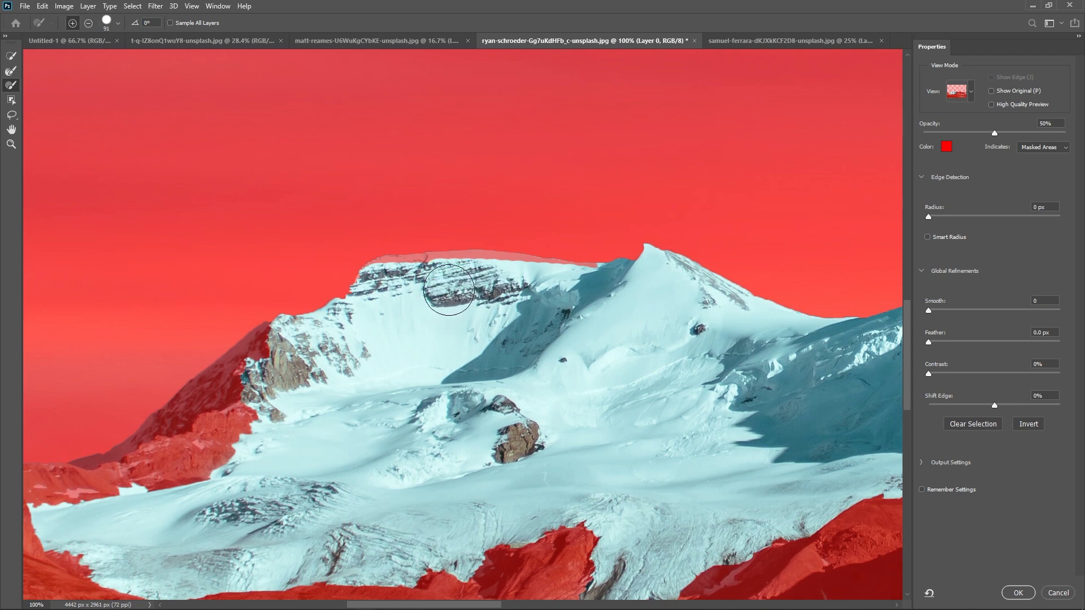
Paint the thin snow strip along the summit's skyline into the selection with a 25 px brush.
{"action": "key", "text": "z"}
{"action": "scroll", "coordinate": [446, 279], "scroll_direction": "up", "scroll_amount": 2}
{"action": "left_click", "coordinate": [444, 312]}
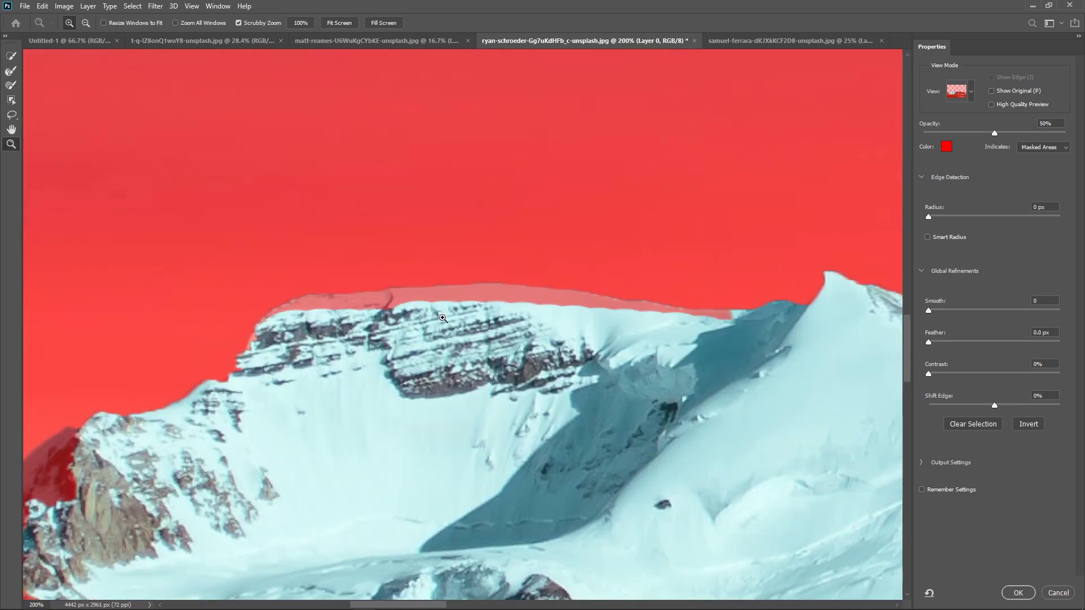
{"action": "left_click", "coordinate": [612, 386]}
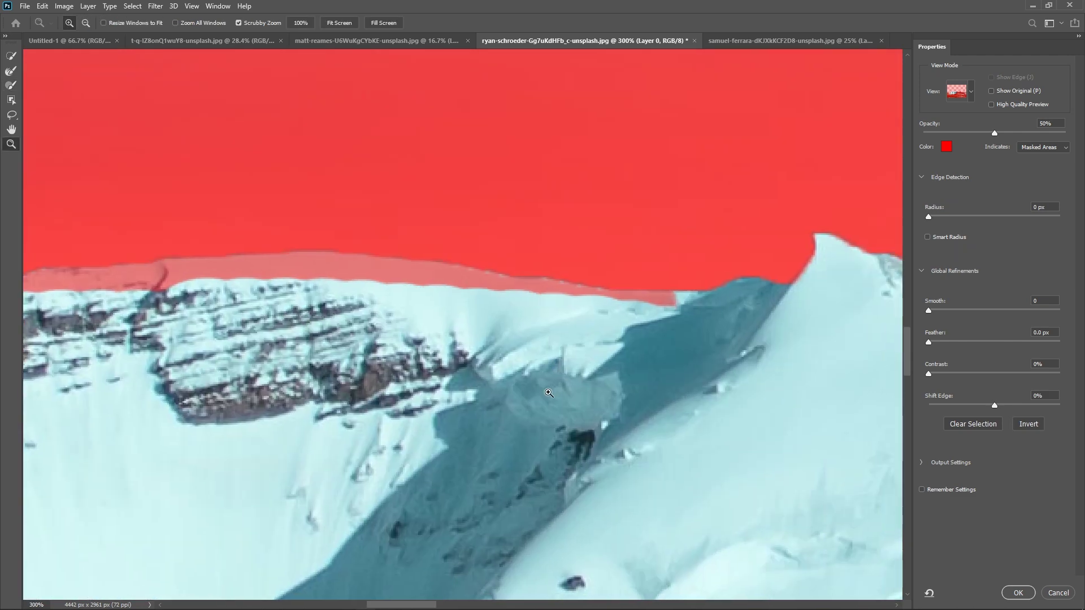
{"action": "key", "text": "b"}
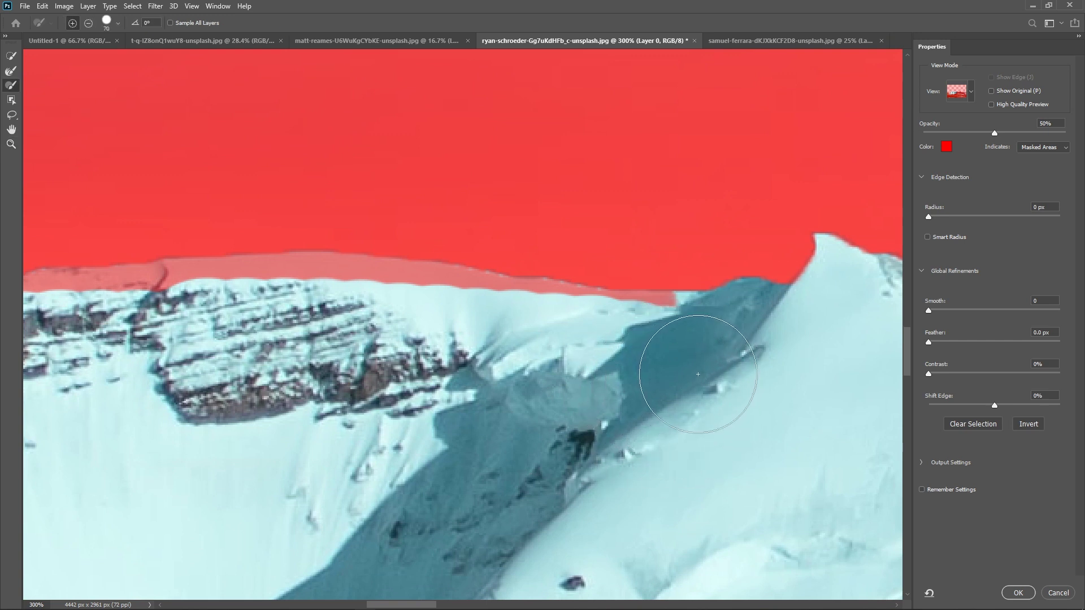
{"action": "key", "text": "bracketleft"}
{"action": "key", "text": "bracketleft"}
{"action": "key", "text": "bracketleft"}
{"action": "key", "text": "bracketleft"}
{"action": "key", "text": "bracketleft"}
{"action": "key", "text": "bracketleft"}
{"action": "key", "text": "bracketleft"}
{"action": "mouse_move", "coordinate": [271, 271]}
{"action": "left_mouse_down"}
{"action": "mouse_move", "coordinate": [382, 283]}
{"action": "mouse_move", "coordinate": [541, 322]}
{"action": "mouse_move", "coordinate": [725, 322]}
{"action": "mouse_move", "coordinate": [476, 294]}
{"action": "mouse_move", "coordinate": [427, 318]}
{"action": "mouse_move", "coordinate": [477, 294]}
{"action": "mouse_move", "coordinate": [715, 294]}
{"action": "mouse_move", "coordinate": [629, 279]}
{"action": "mouse_move", "coordinate": [516, 286]}
{"action": "left_mouse_up"}
Paint the dark shaded slope and the brown rocks beneath it into the selection with the 25 px brush.
{"action": "scroll", "coordinate": [476, 293], "scroll_direction": "left", "scroll_amount": 5}
{"action": "scroll", "coordinate": [516, 286], "scroll_direction": "down", "scroll_amount": 3}
{"action": "scroll", "coordinate": [516, 286], "scroll_direction": "left", "scroll_amount": 3}
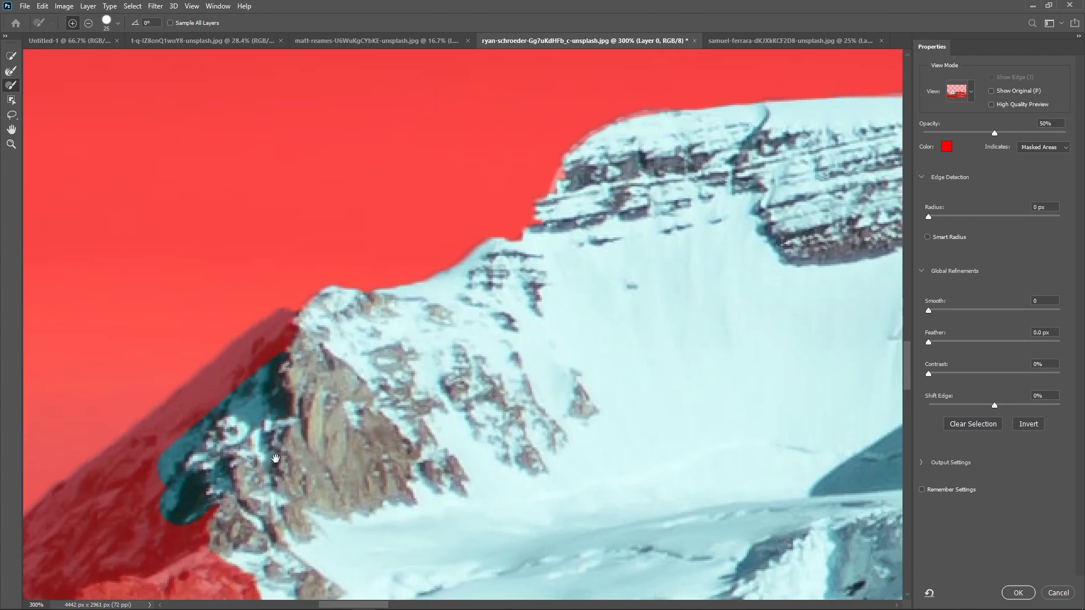
{"action": "left_click_drag", "start_coordinate": [275, 458], "coordinate": [580, 261]}
{"action": "mouse_move", "coordinate": [605, 110]}
{"action": "left_mouse_down"}
{"action": "mouse_move", "coordinate": [506, 177]}
{"action": "mouse_move", "coordinate": [430, 253]}
{"action": "mouse_move", "coordinate": [449, 264]}
{"action": "mouse_move", "coordinate": [333, 394]}
{"action": "mouse_move", "coordinate": [389, 453]}
{"action": "left_mouse_up"}
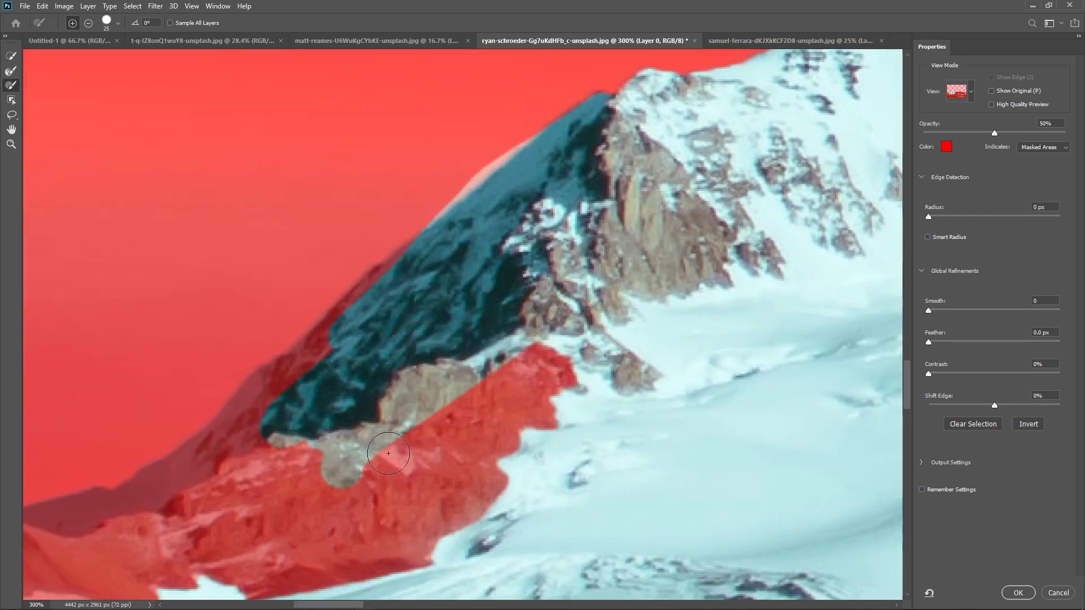
{"action": "left_click_drag", "start_coordinate": [288, 486], "coordinate": [573, 170]}
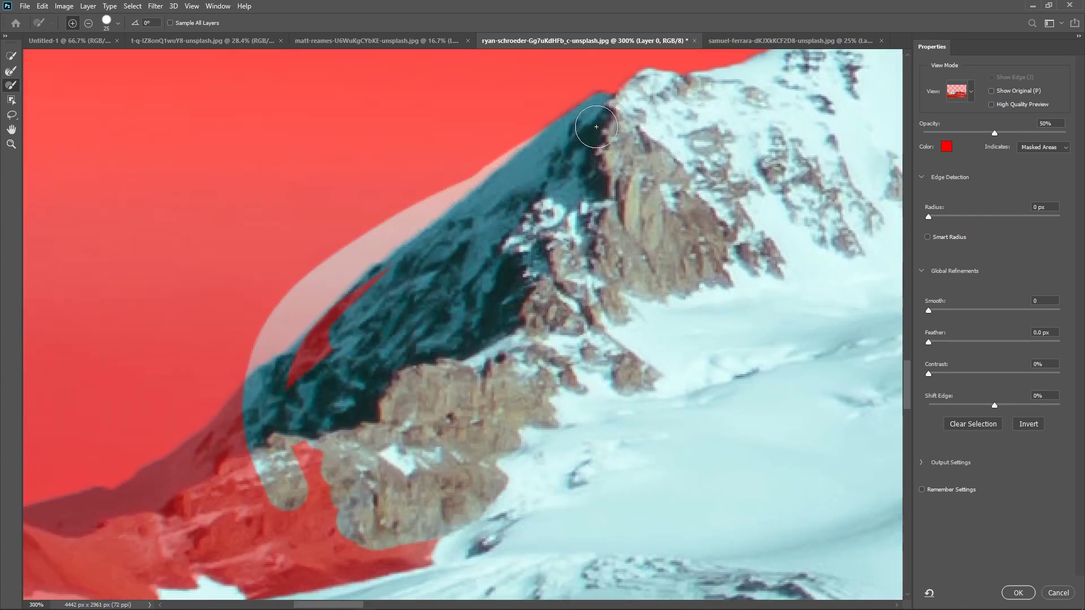
Subtract the sky spill along the dark slope's edge and fill the remaining gaps on the slope.
{"action": "key", "text": "alt"}
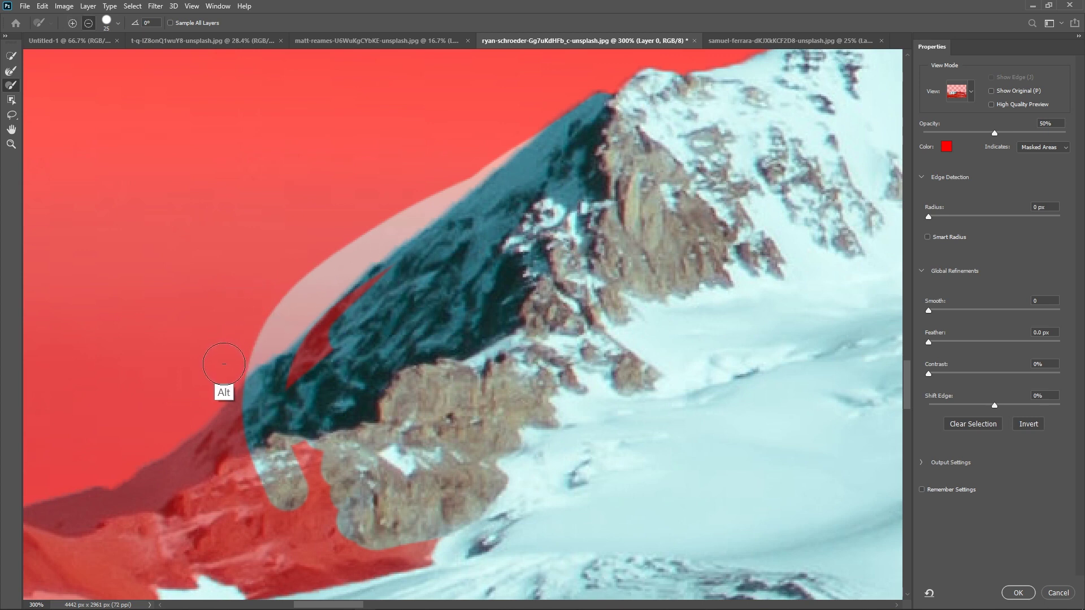
{"action": "mouse_move", "coordinate": [225, 360]}
{"action": "left_mouse_down"}
{"action": "mouse_move", "coordinate": [273, 335]}
{"action": "mouse_move", "coordinate": [539, 110]}
{"action": "left_mouse_up"}
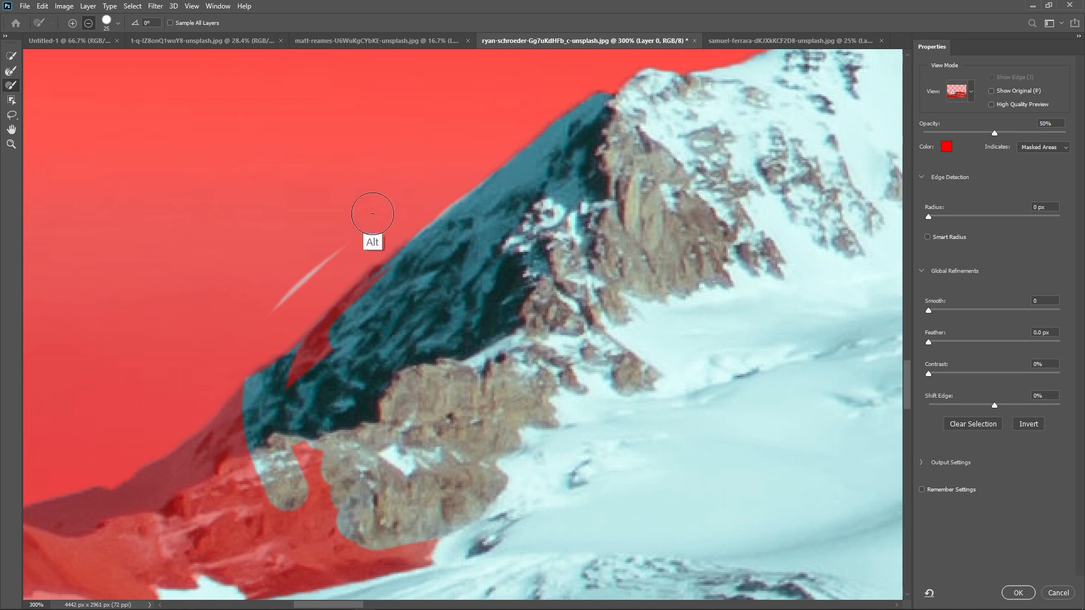
{"action": "left_click_drag", "start_coordinate": [373, 214], "coordinate": [254, 310]}
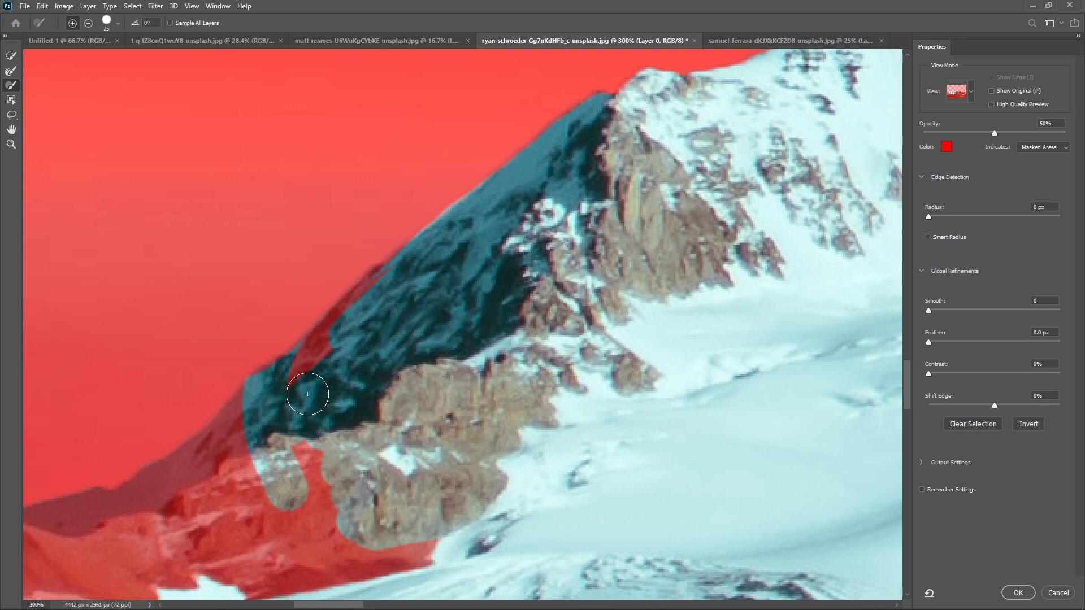
{"action": "mouse_move", "coordinate": [307, 393]}
{"action": "left_mouse_down"}
{"action": "mouse_move", "coordinate": [410, 280]}
{"action": "mouse_move", "coordinate": [353, 321]}
{"action": "mouse_move", "coordinate": [221, 470]}
{"action": "left_mouse_up"}
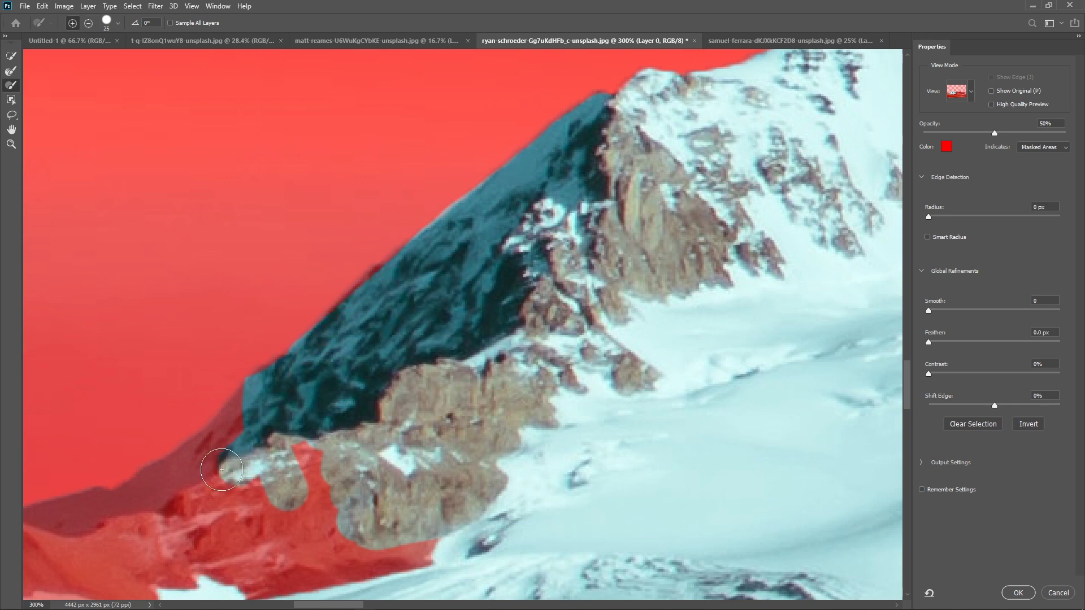
{"action": "left_click_drag", "start_coordinate": [283, 380], "coordinate": [445, 213]}
Enlarge the brush to about 51 px and paint the lower brown ridge beside the glacier into the selection.
{"action": "key", "text": "bracketright"}
{"action": "key", "text": "bracketright"}
{"action": "key", "text": "bracketright"}
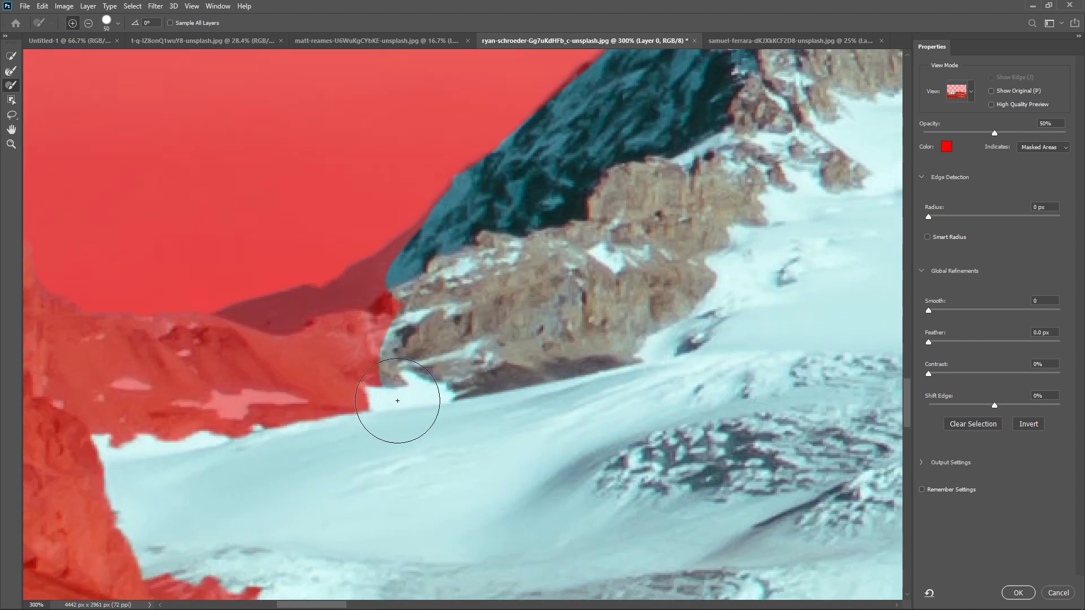
{"action": "left_click_drag", "start_coordinate": [397, 400], "coordinate": [367, 345]}
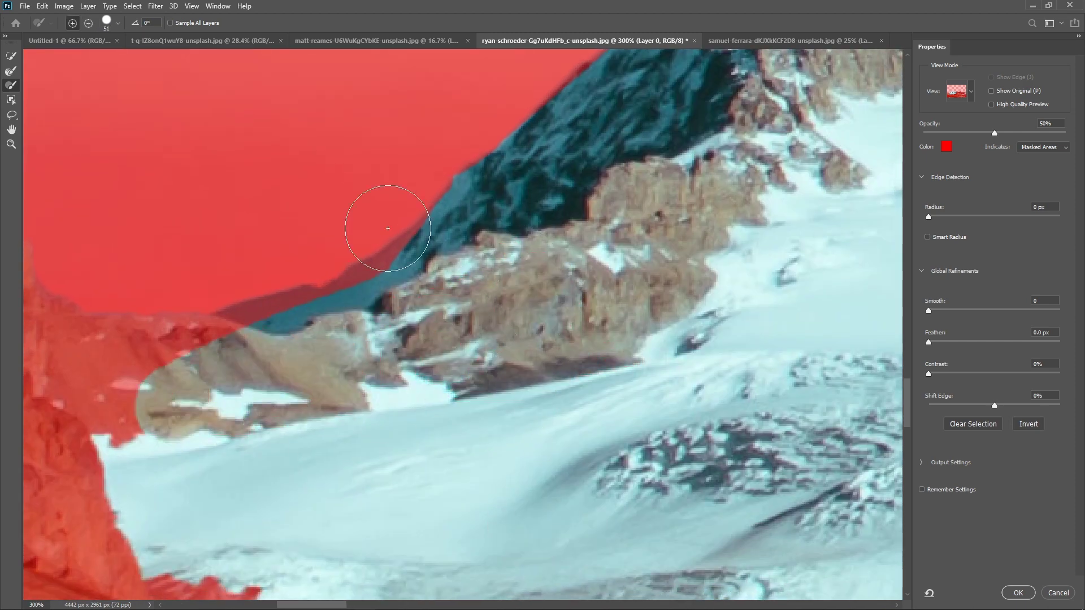
Compare brush hardness by painting one stroke at 100% and one at 0% over the sky above the ridge.
{"action": "left_click", "coordinate": [118, 23]}
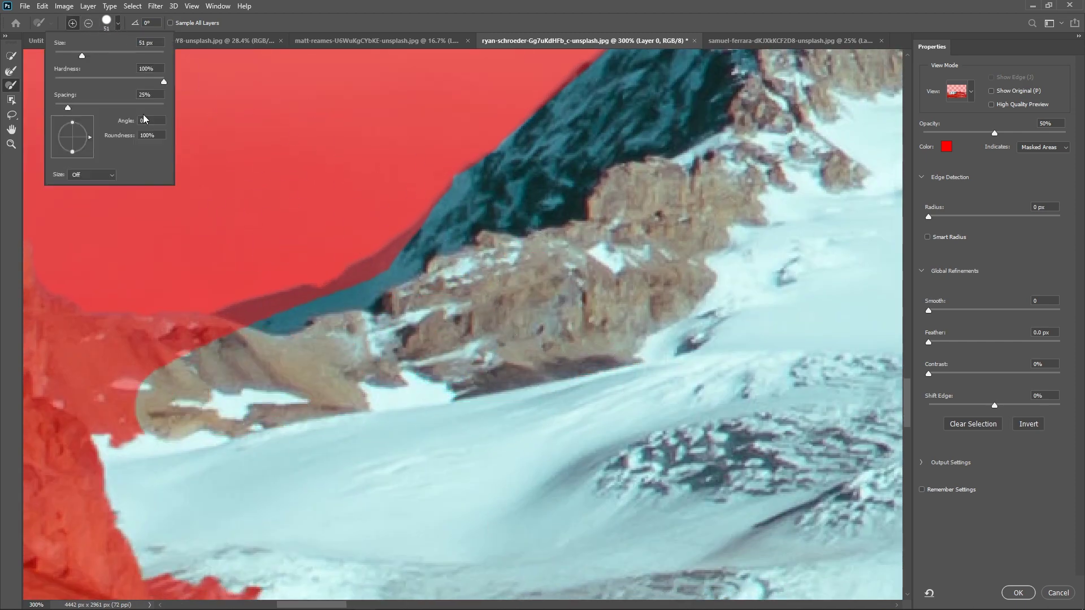
{"action": "left_click", "coordinate": [522, 276]}
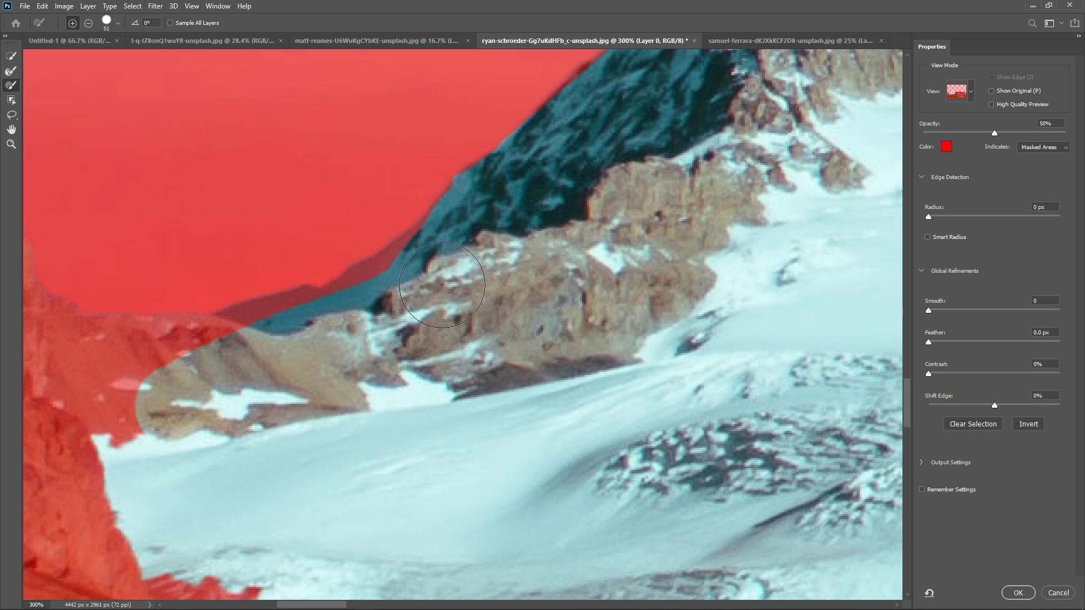
{"action": "left_click_drag", "start_coordinate": [336, 155], "coordinate": [370, 303]}
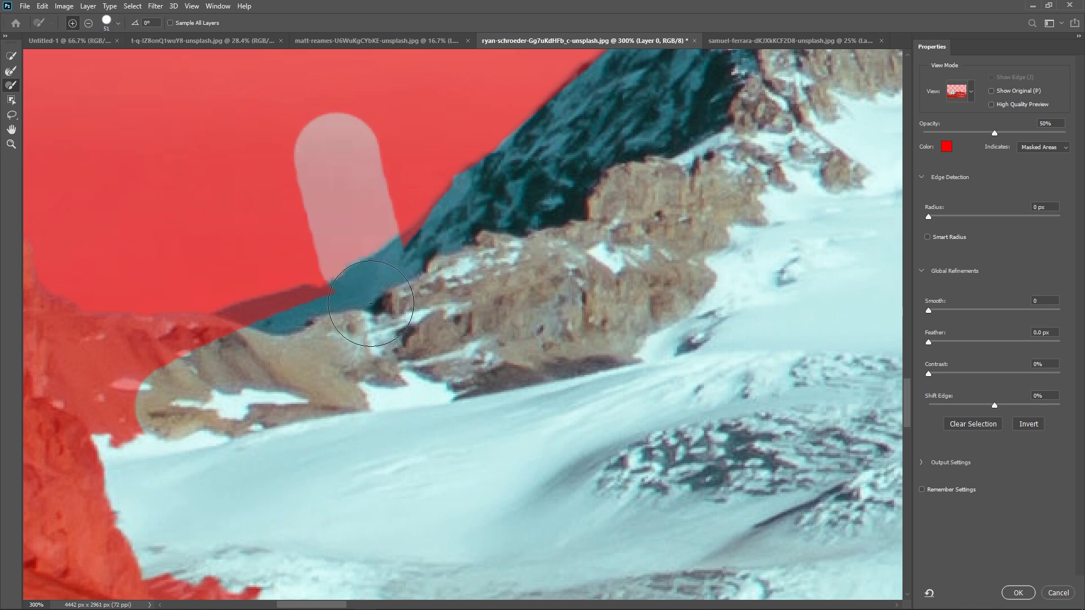
{"action": "left_click", "coordinate": [117, 23]}
{"action": "left_click_drag", "start_coordinate": [142, 82], "coordinate": [92, 82]}
{"action": "left_click", "coordinate": [145, 235]}
{"action": "left_click_drag", "start_coordinate": [161, 93], "coordinate": [164, 305]}
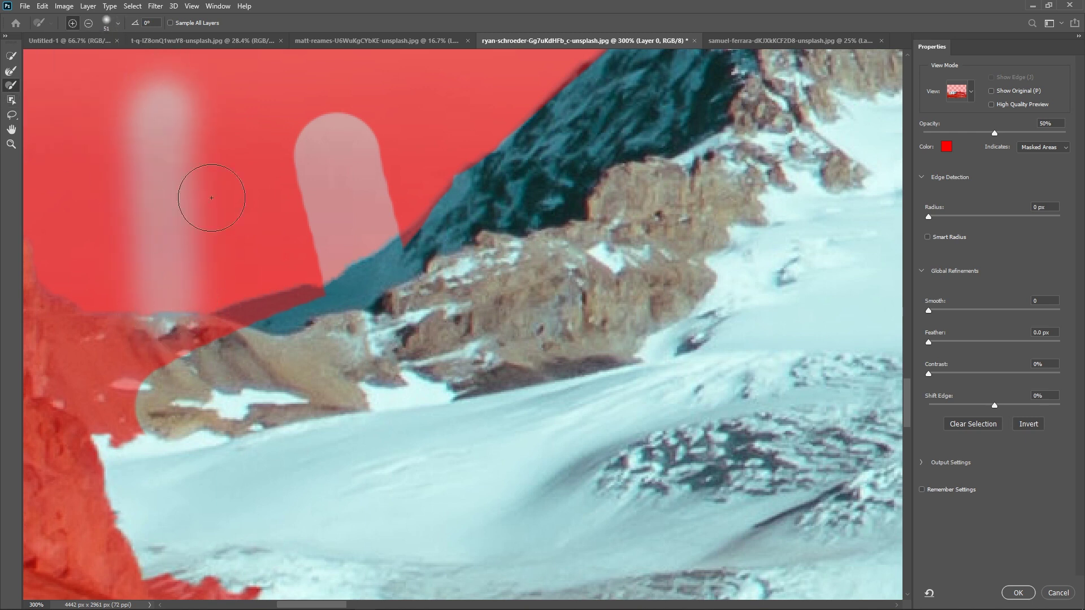
Remove the hard and soft test strokes from the sky above the ridge.
{"action": "left_click", "coordinate": [118, 23]}
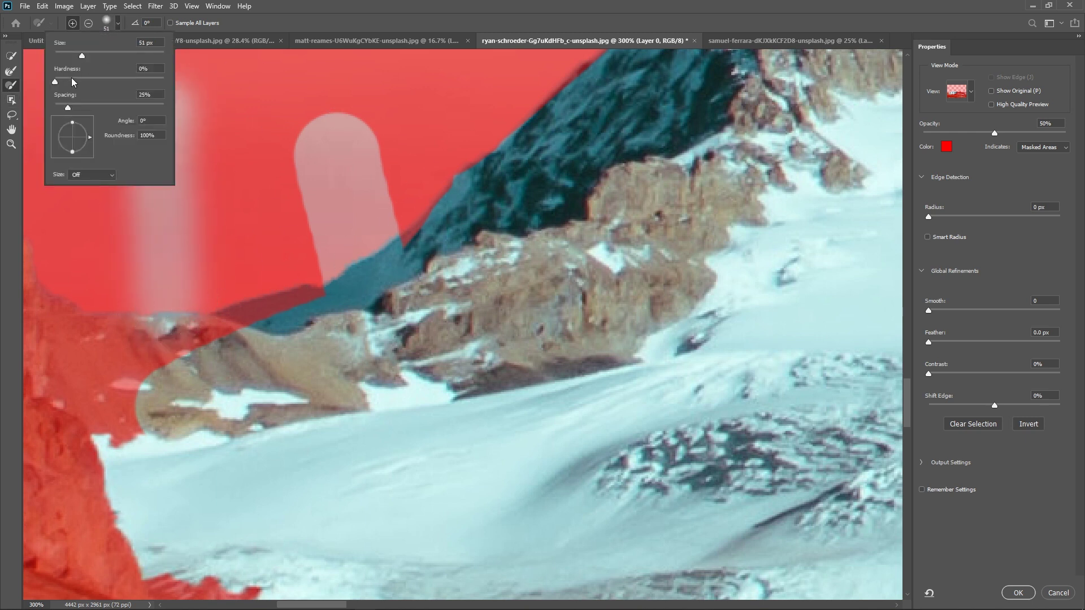
{"action": "left_click_drag", "start_coordinate": [72, 82], "coordinate": [146, 84]}
{"action": "left_click", "coordinate": [322, 395]}
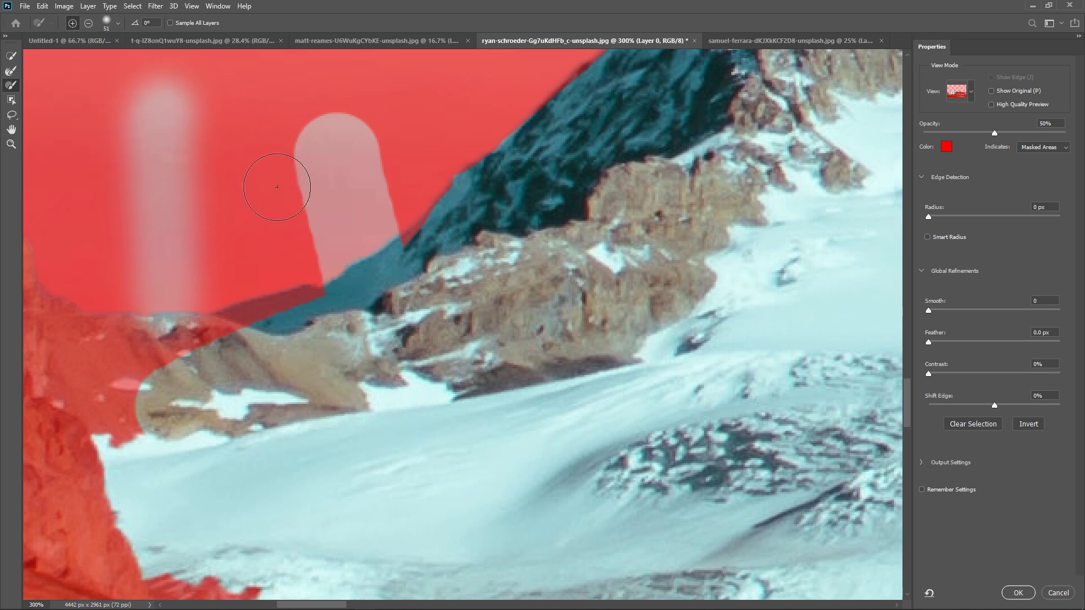
{"action": "mouse_move", "coordinate": [257, 124]}
{"action": "left_mouse_down"}
{"action": "mouse_move", "coordinate": [194, 85]}
{"action": "mouse_move", "coordinate": [392, 117]}
{"action": "mouse_move", "coordinate": [242, 261]}
{"action": "mouse_move", "coordinate": [383, 194]}
{"action": "mouse_move", "coordinate": [417, 269]}
{"action": "mouse_move", "coordinate": [437, 263]}
{"action": "mouse_move", "coordinate": [397, 264]}
{"action": "left_mouse_up"}
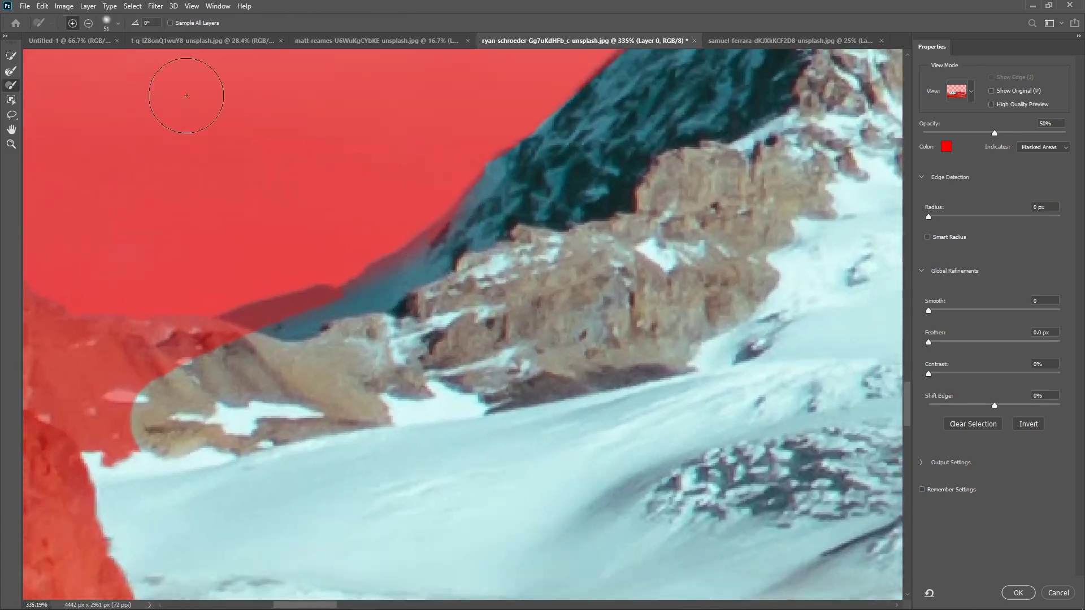
Paint along the dark slope's skyline with the 0% hardness brush and undo the stroke.
{"action": "left_click", "coordinate": [106, 23]}
{"action": "left_click_drag", "start_coordinate": [585, 216], "coordinate": [398, 282]}
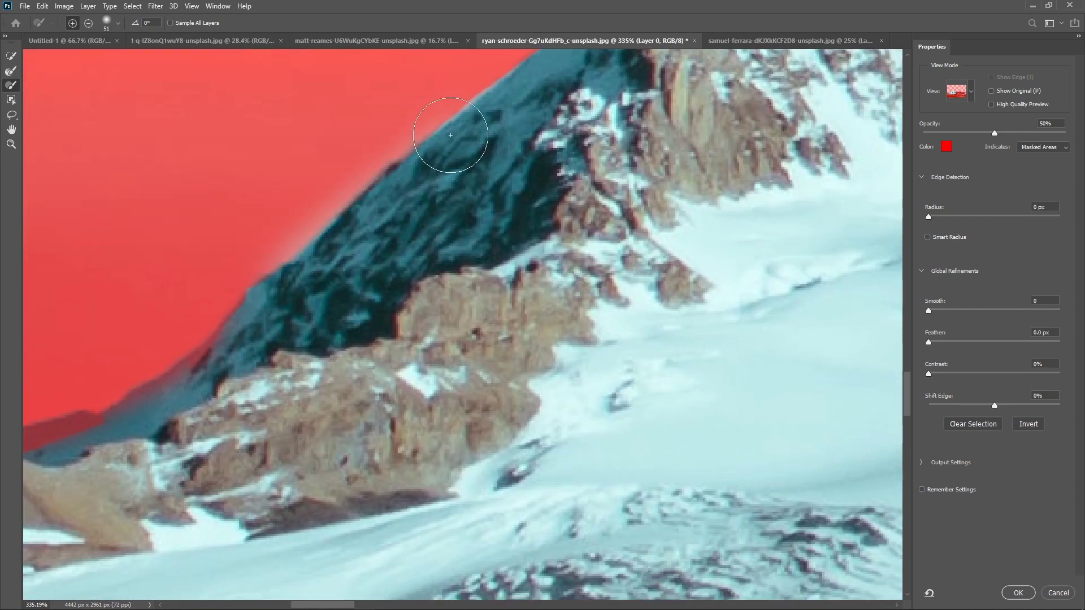
{"action": "left_click", "coordinate": [106, 24]}
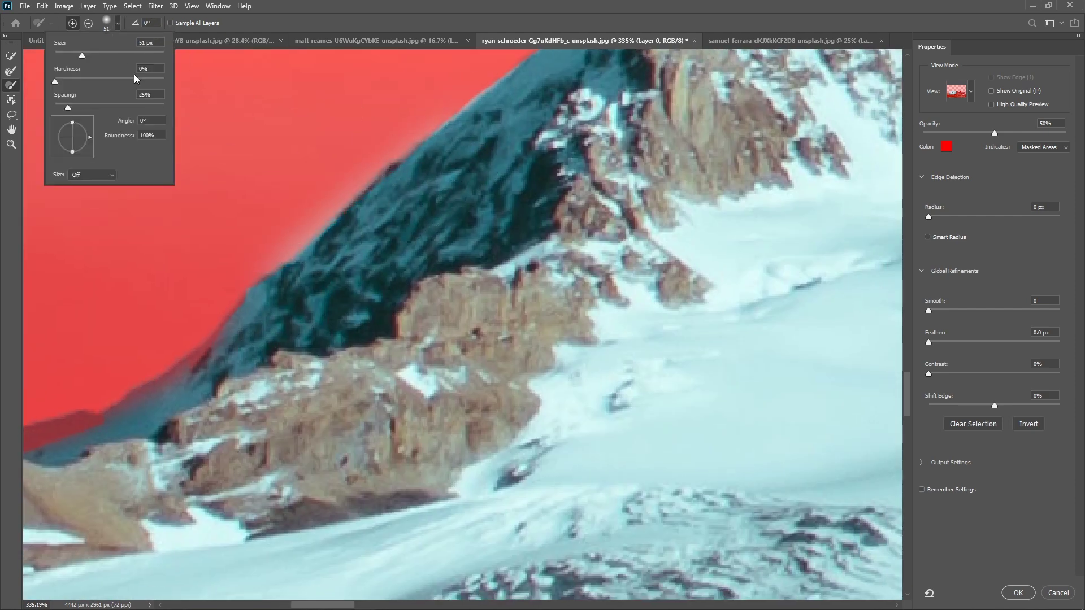
{"action": "left_click", "coordinate": [154, 105]}
{"action": "mouse_move", "coordinate": [172, 367]}
{"action": "left_mouse_down"}
{"action": "mouse_move", "coordinate": [460, 252]}
{"action": "mouse_move", "coordinate": [219, 348]}
{"action": "left_mouse_up"}
{"action": "key", "text": "ctrl+z"}
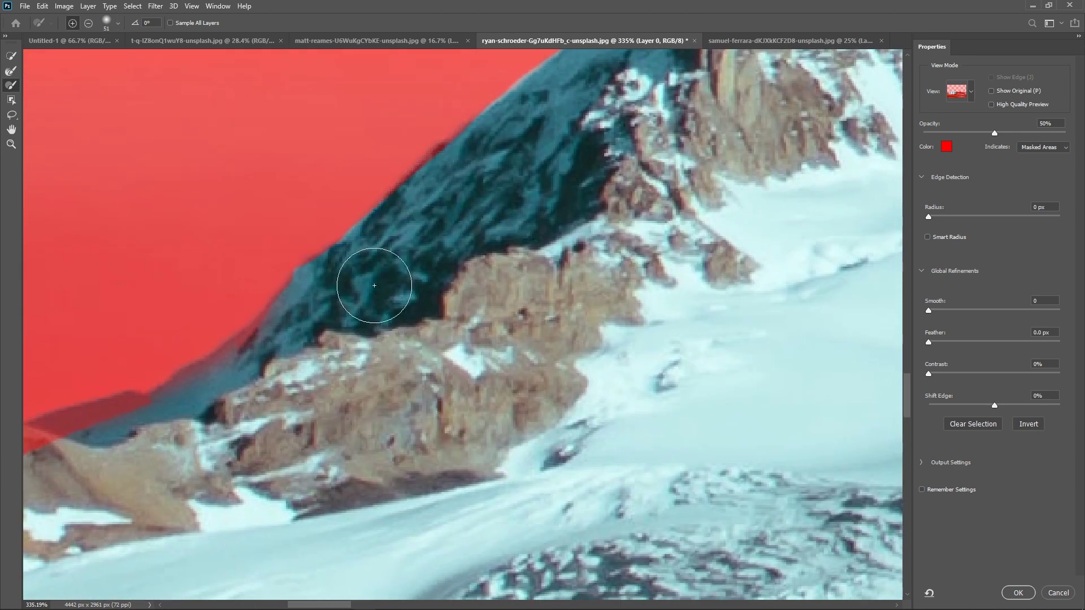
Paint the bluish far ridge into the selection at 100% brush hardness, and reduce the brush size to 27 px.
{"action": "left_click_drag", "start_coordinate": [374, 285], "coordinate": [628, 120]}
{"action": "left_click", "coordinate": [116, 23]}
{"action": "left_click_drag", "start_coordinate": [55, 83], "coordinate": [184, 77]}
{"action": "mouse_move", "coordinate": [318, 382]}
{"action": "left_mouse_down"}
{"action": "mouse_move", "coordinate": [372, 331]}
{"action": "mouse_move", "coordinate": [540, 354]}
{"action": "mouse_move", "coordinate": [424, 366]}
{"action": "left_mouse_up"}
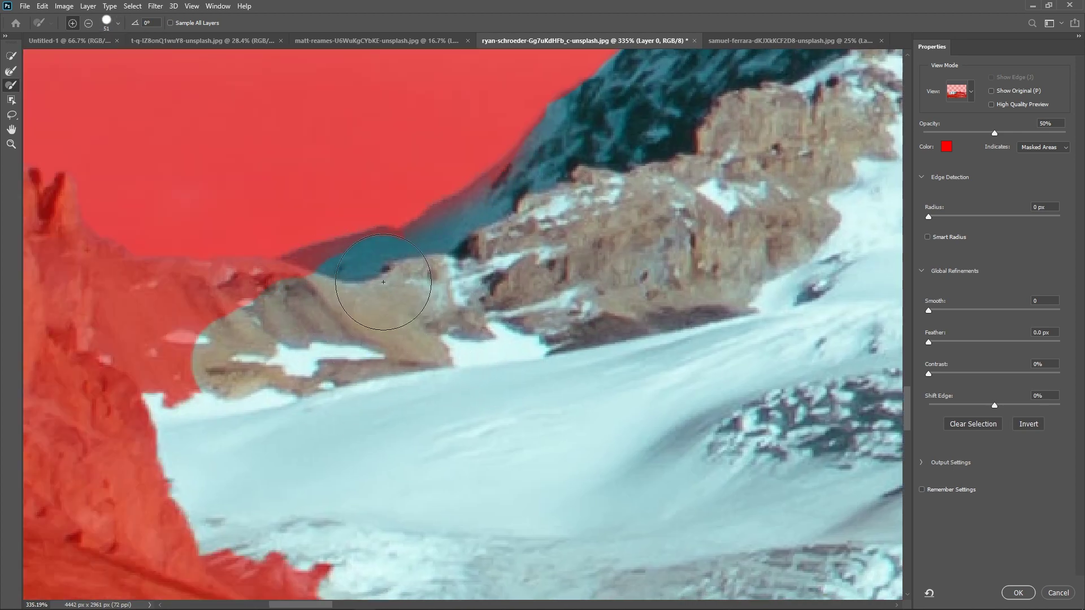
{"action": "left_click", "coordinate": [117, 24]}
{"action": "left_click_drag", "start_coordinate": [65, 57], "coordinate": [61, 57]}
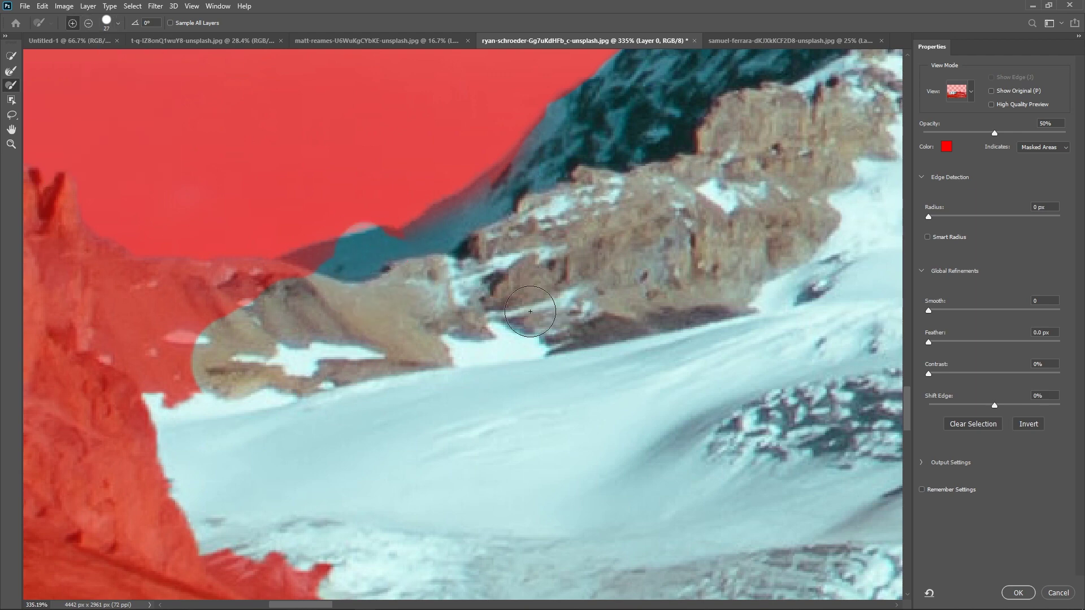
Try out the Radius, Smooth and Feather refinements on the mountain selection's edge.
{"action": "key", "text": "ctrl+0"}
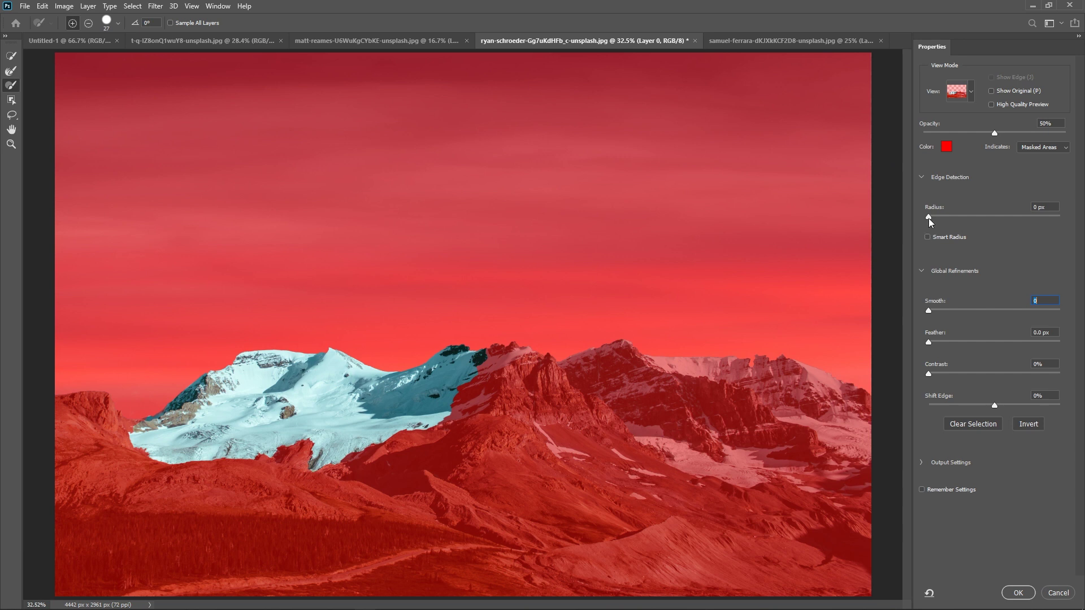
{"action": "left_click_drag", "start_coordinate": [928, 218], "coordinate": [958, 219]}
{"action": "left_click", "coordinate": [931, 310]}
{"action": "mouse_move", "coordinate": [928, 343]}
{"action": "left_mouse_down"}
{"action": "mouse_move", "coordinate": [1021, 347]}
{"action": "mouse_move", "coordinate": [943, 352]}
{"action": "left_mouse_up"}
Set Contrast to 18% and Shift Edge to -8%, and expand the output settings.
{"action": "left_click_drag", "start_coordinate": [992, 405], "coordinate": [1020, 405]}
{"action": "left_click_drag", "start_coordinate": [1001, 409], "coordinate": [980, 412]}
{"action": "key", "text": "Down"}
{"action": "key", "text": "Down"}
{"action": "left_click", "coordinate": [1006, 462]}
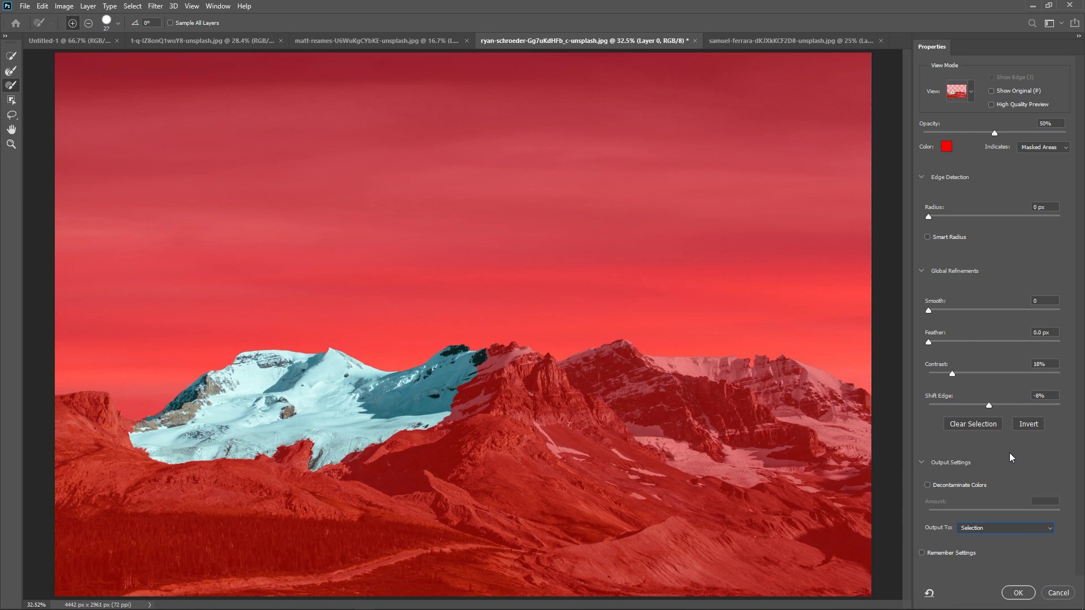
Set the refined mountain edge to output as a Selection and apply the Select and Mask refinement.
{"action": "left_click", "coordinate": [1024, 530]}
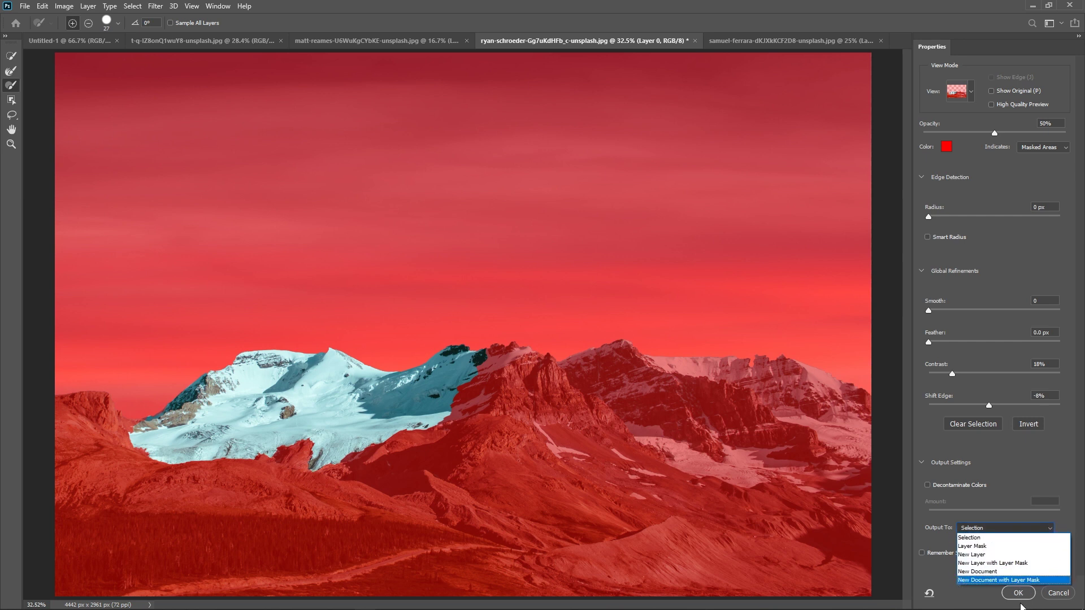
{"action": "left_click", "coordinate": [1022, 597]}
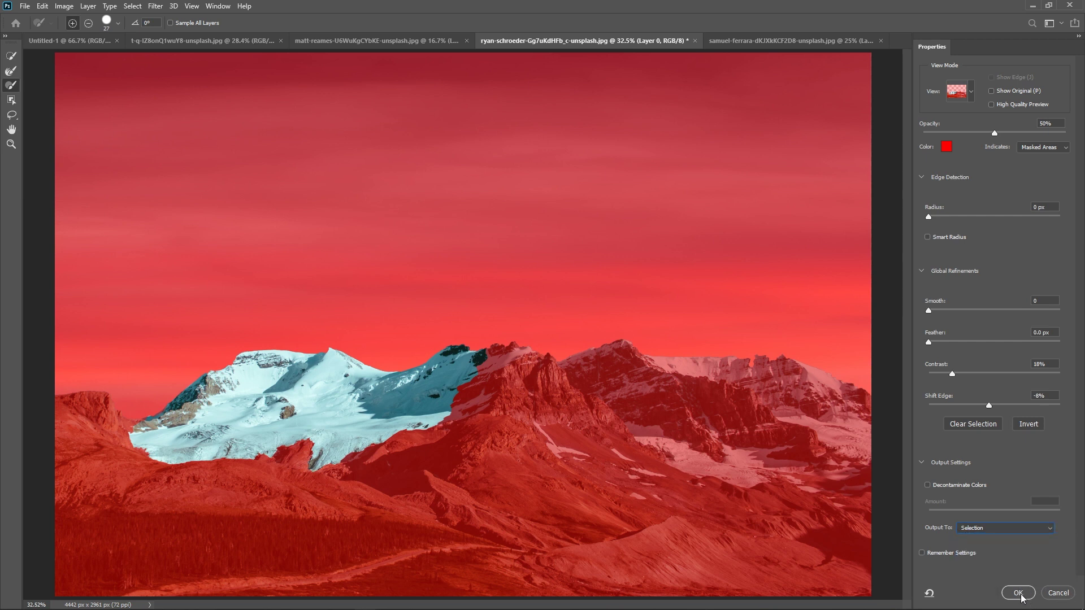
{"action": "left_click", "coordinate": [988, 536]}
{"action": "left_click", "coordinate": [996, 544]}
{"action": "left_click", "coordinate": [1015, 593]}
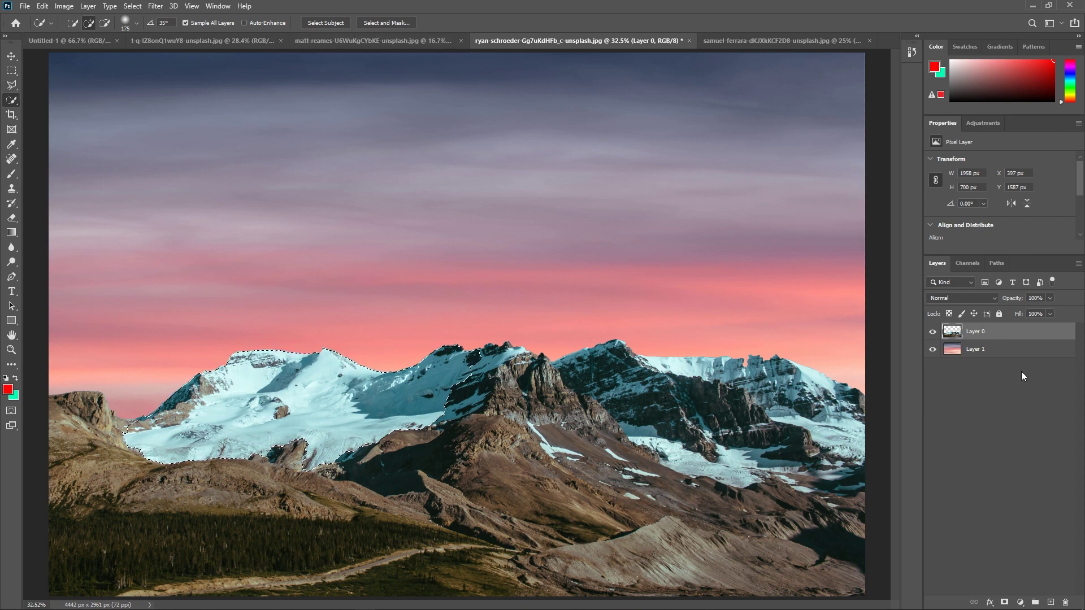
Copy the selected snowy mountain onto its own layer and hide Layer 0.
{"action": "key", "text": "ctrl+j"}
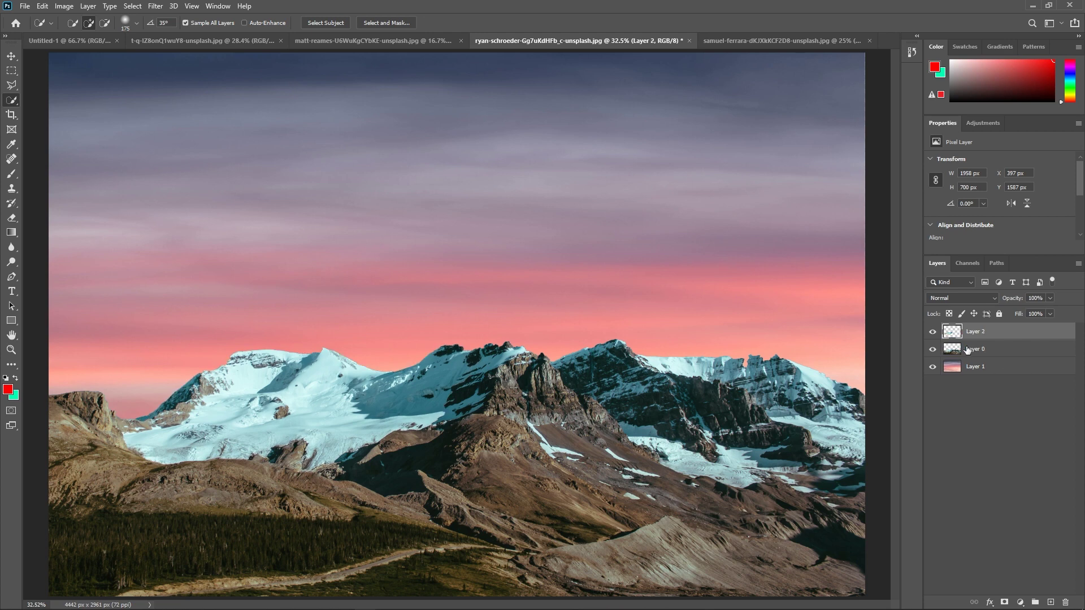
{"action": "left_click", "coordinate": [933, 349]}
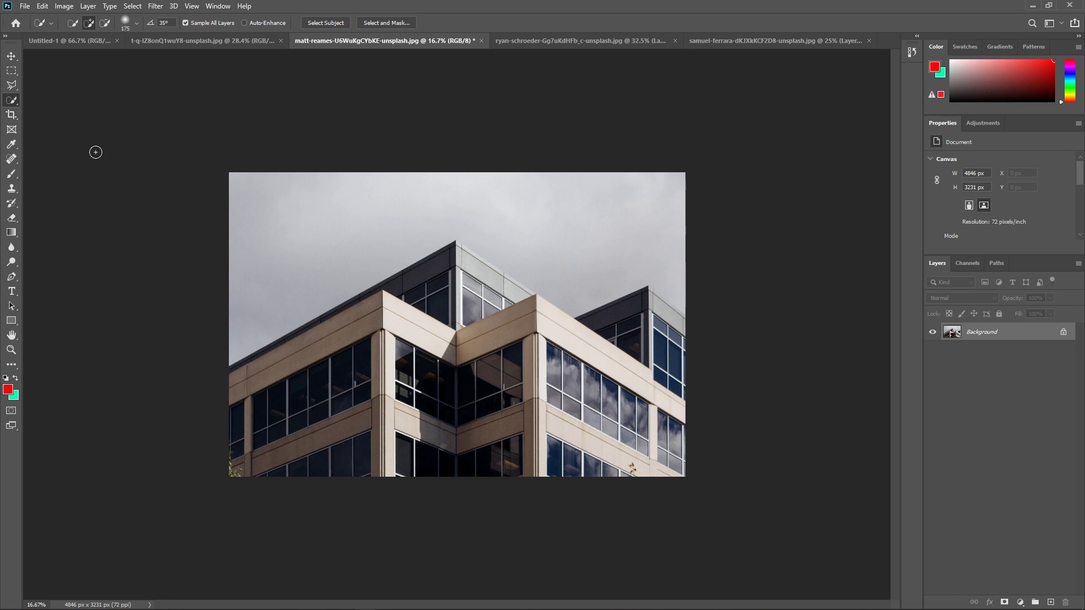
Draw a rectangular Object Selection around the building in the office building photo.
{"action": "right_click", "coordinate": [12, 100]}
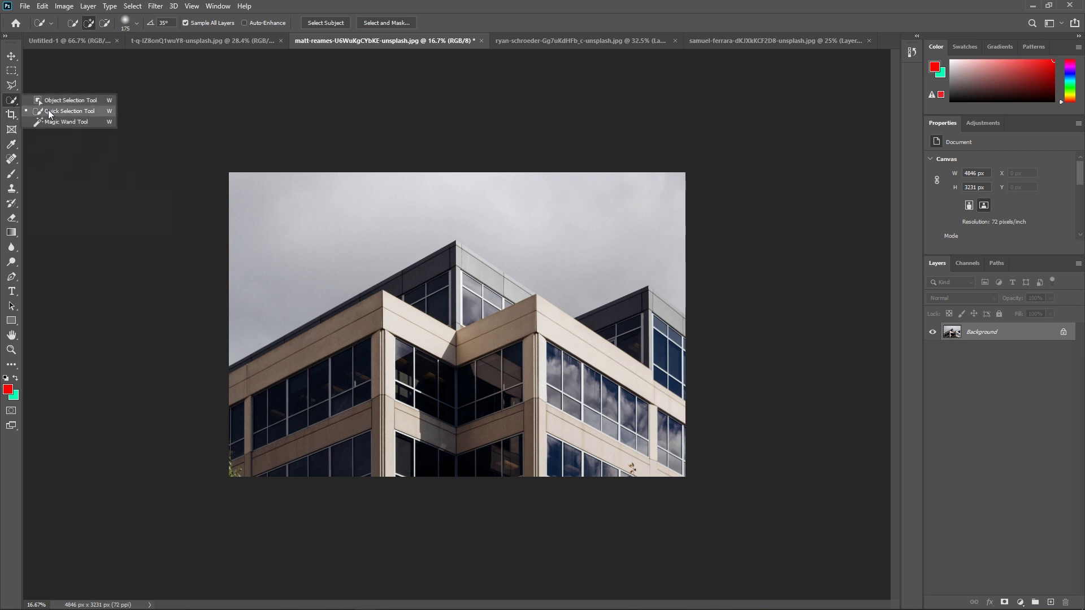
{"action": "left_click", "coordinate": [50, 102]}
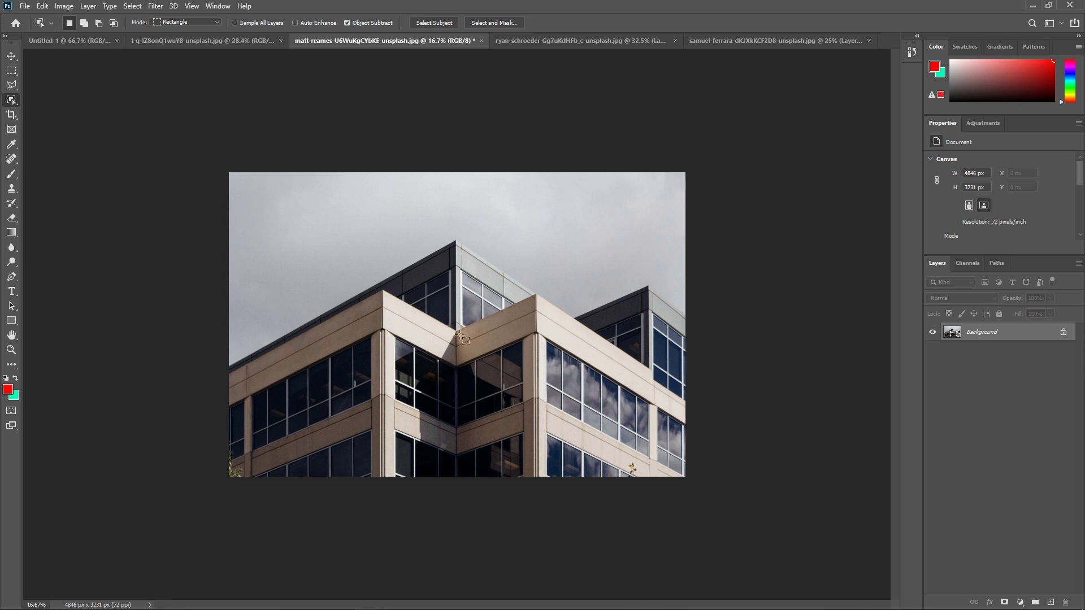
{"action": "left_click_drag", "start_coordinate": [261, 226], "coordinate": [653, 510]}
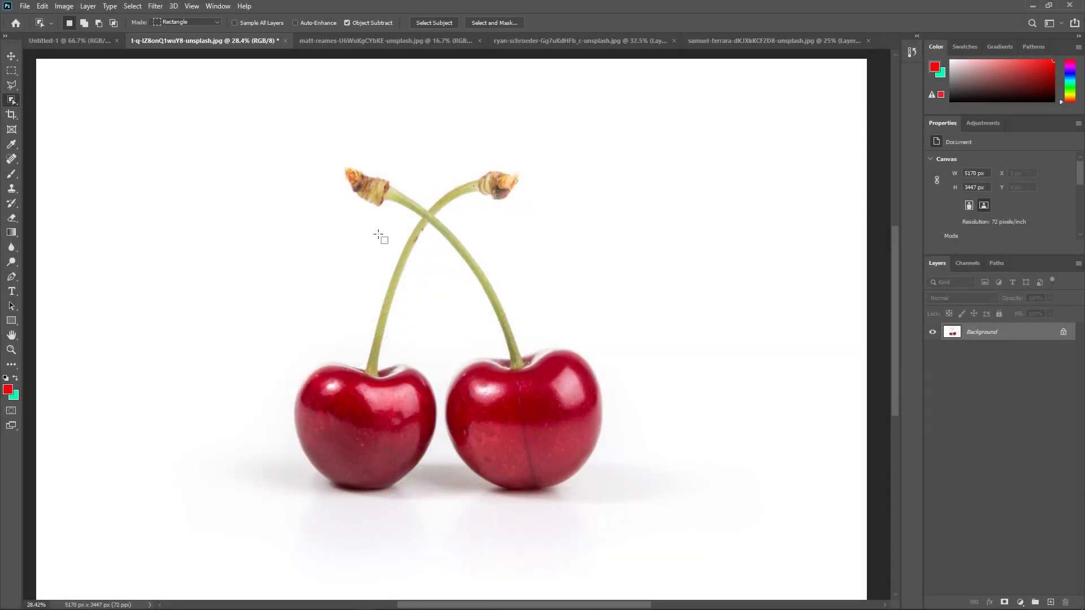
Select the white background around the cherries with the Magic Wand, using Point Sample and a tolerance of 32.
{"action": "right_click", "coordinate": [9, 107]}
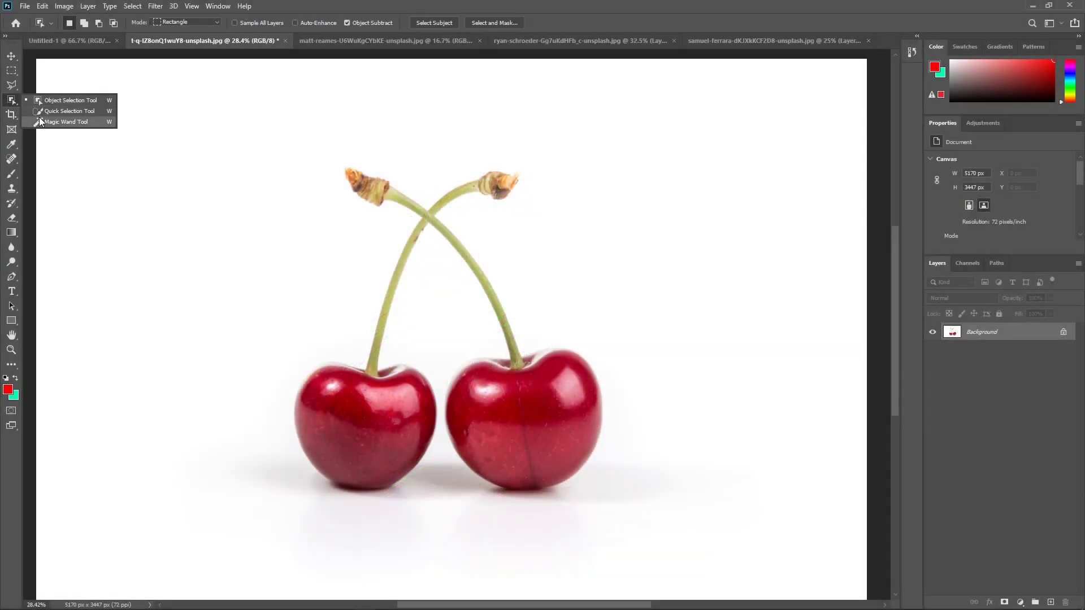
{"action": "left_click", "coordinate": [40, 121]}
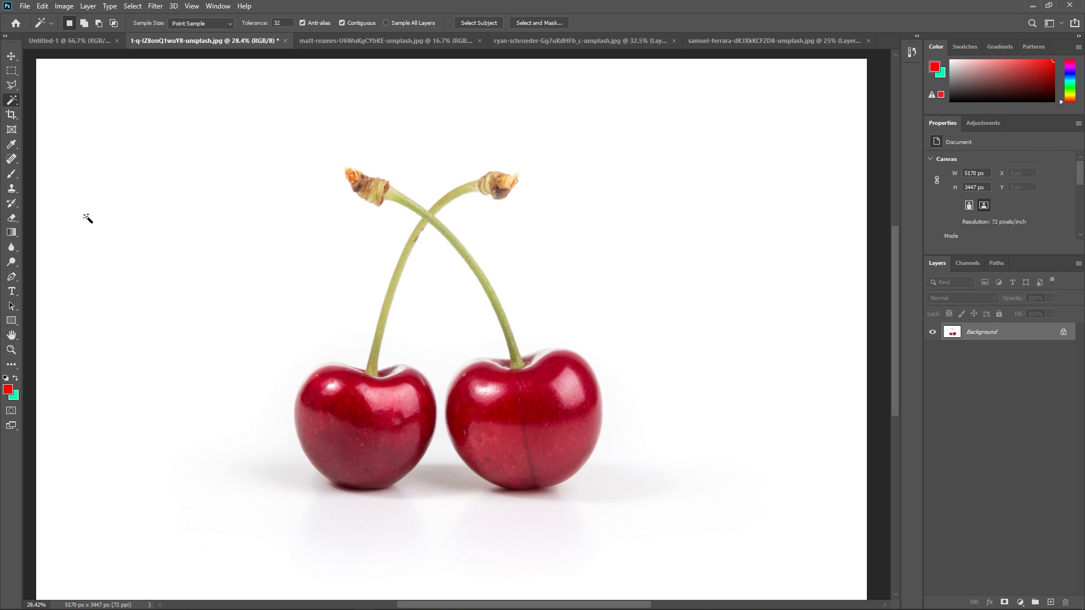
{"action": "left_click", "coordinate": [159, 167]}
Try out the Magic Wand's sample size options, including 3 by 3 Average and 5 by 5 Average.
{"action": "left_click", "coordinate": [189, 23]}
{"action": "left_click", "coordinate": [192, 33]}
{"action": "left_click", "coordinate": [201, 23]}
{"action": "left_click", "coordinate": [202, 42]}
{"action": "left_click", "coordinate": [188, 25]}
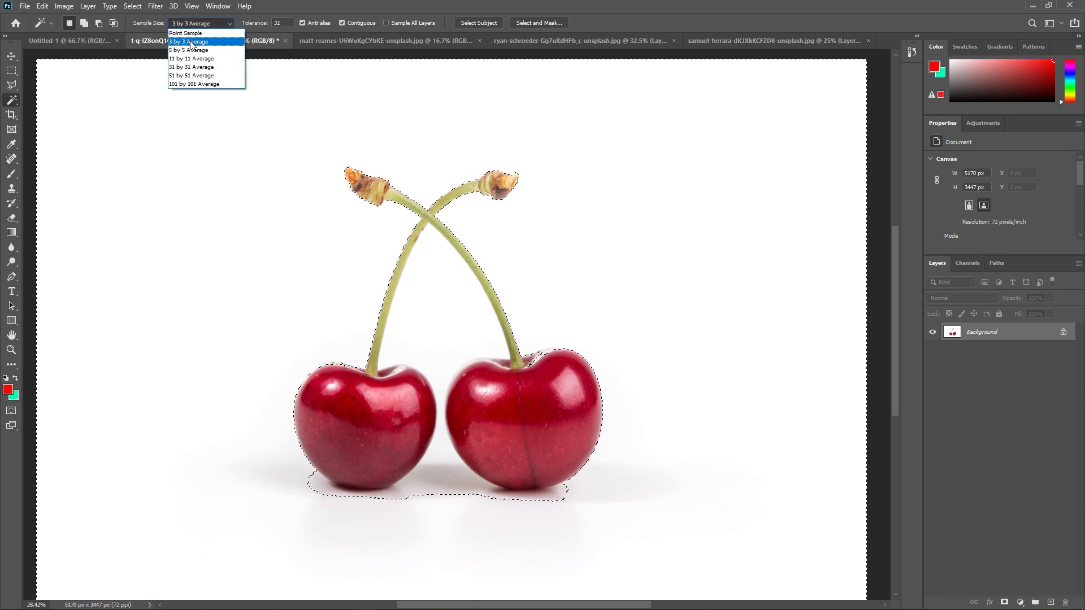
{"action": "left_click", "coordinate": [194, 35]}
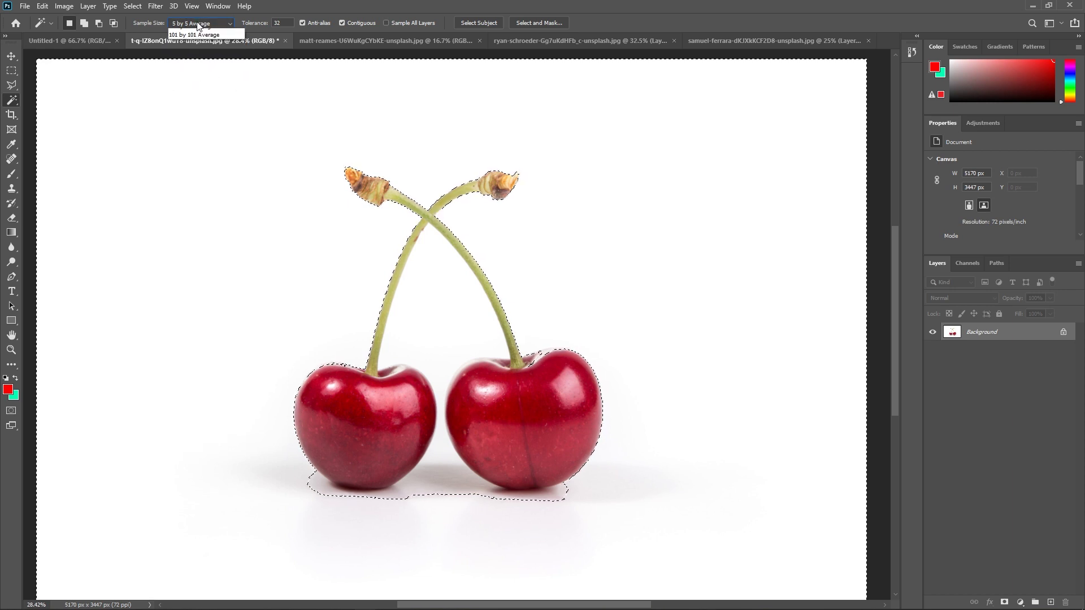
{"action": "left_click", "coordinate": [211, 25]}
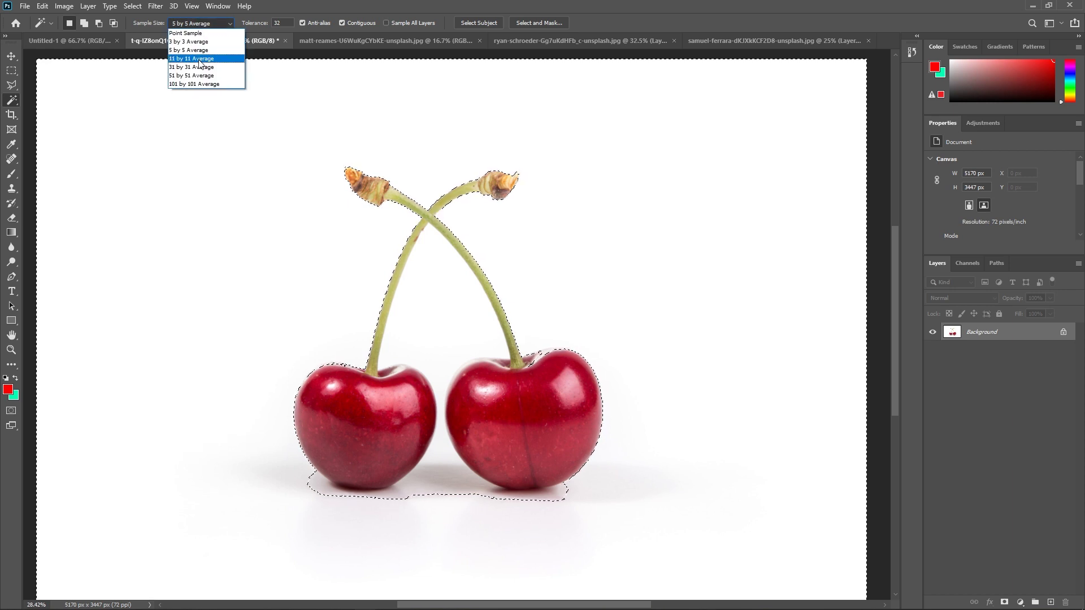
{"action": "left_click", "coordinate": [155, 23]}
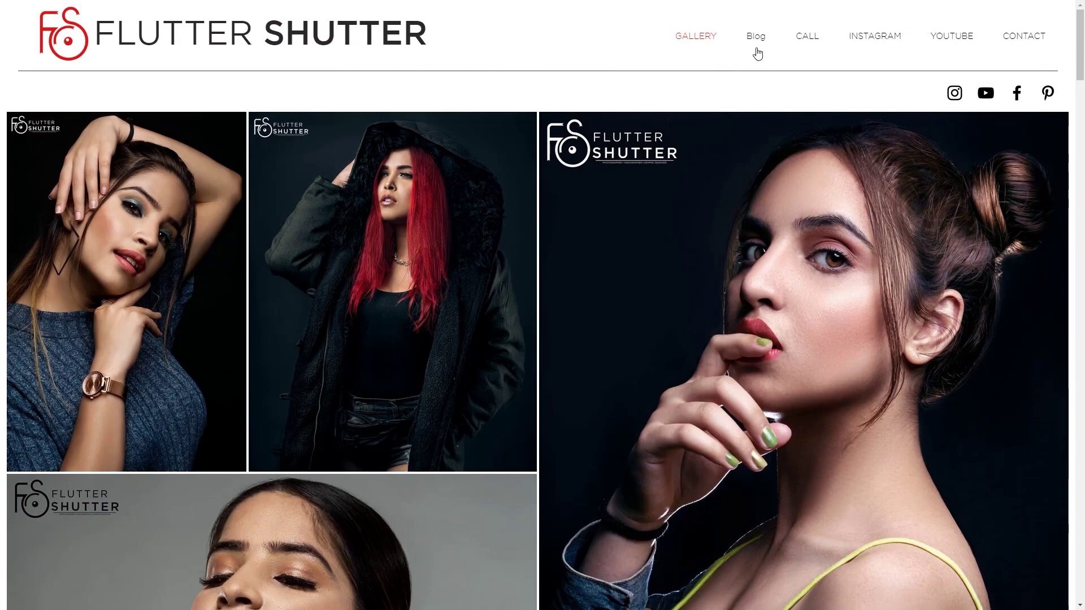
Open the blog on the Flutter Shutter website and look through the post about starting photography as a profession in India.
{"action": "left_click", "coordinate": [754, 37]}
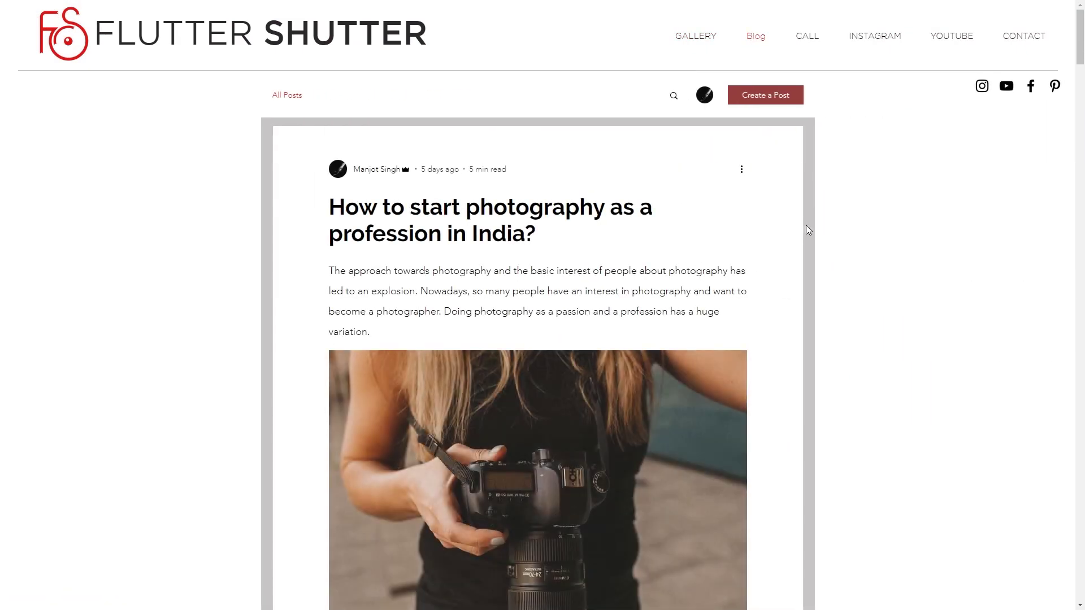
{"action": "scroll", "coordinate": [771, 264], "scroll_direction": "down", "scroll_amount": 11}
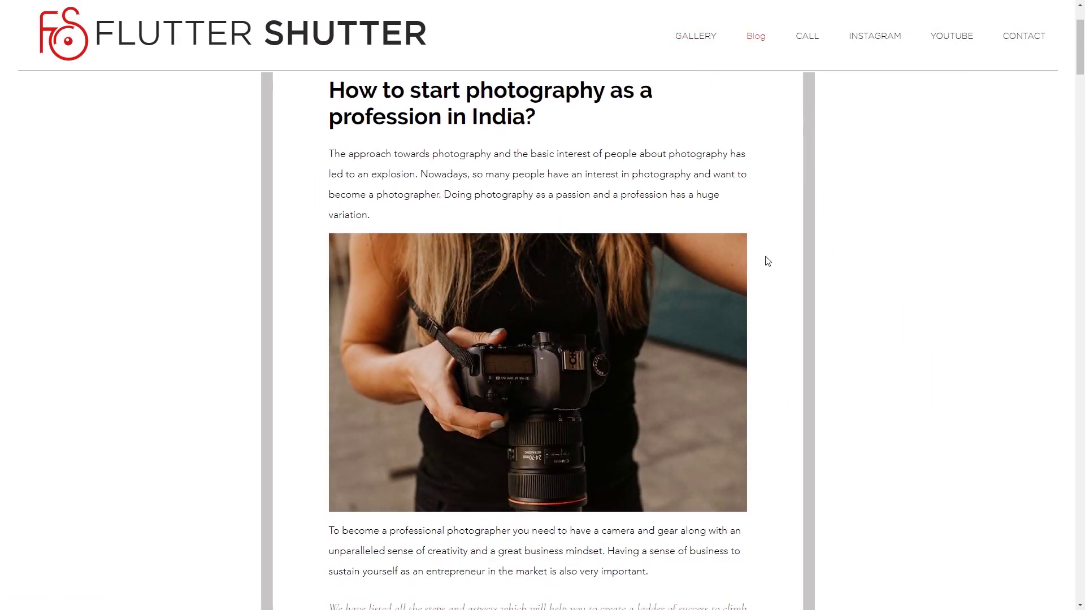
{"action": "scroll", "coordinate": [763, 320], "scroll_direction": "down", "scroll_amount": 2}
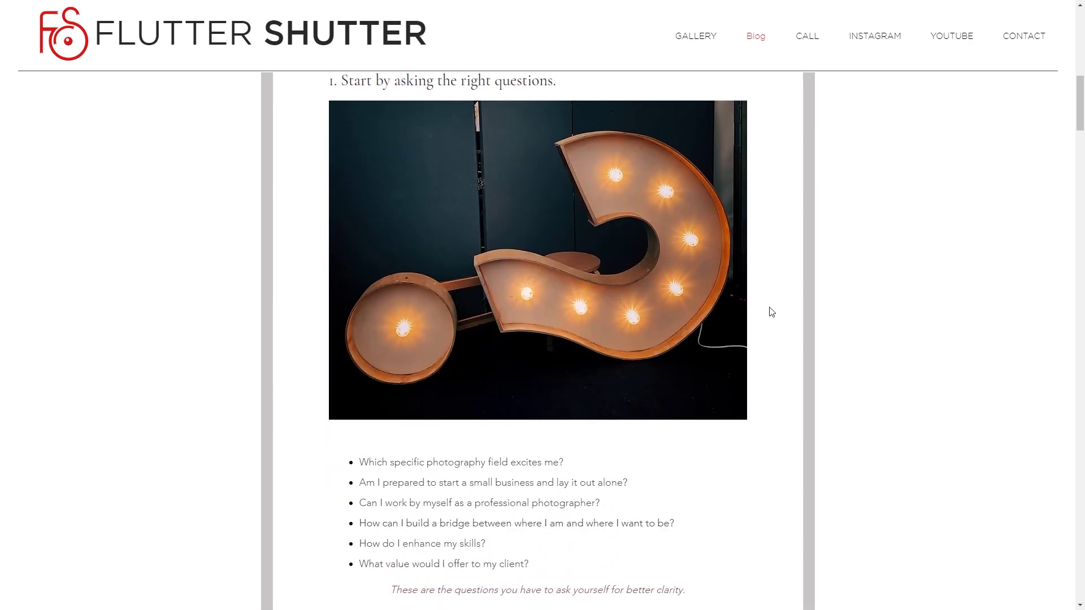
{"action": "scroll", "coordinate": [775, 305], "scroll_direction": "down", "scroll_amount": 7}
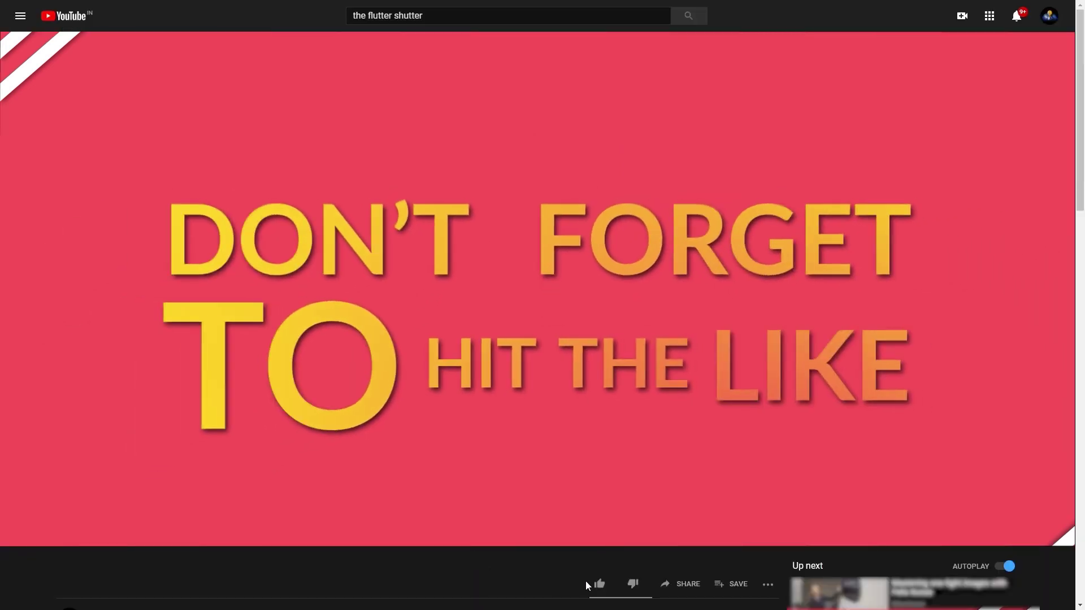
On YouTube, like the video and subscribe to The FlutterShutter channel, opening its notification options.
{"action": "left_click", "coordinate": [598, 583]}
{"action": "scroll", "coordinate": [544, 577], "scroll_direction": "down", "scroll_amount": 1}
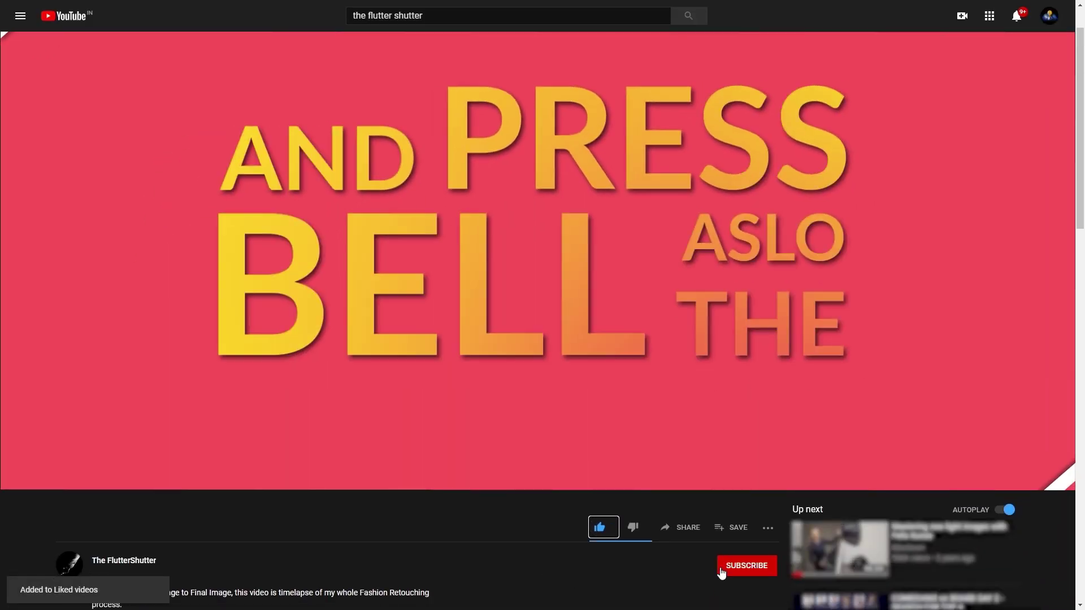
{"action": "left_click", "coordinate": [703, 573]}
{"action": "left_click", "coordinate": [767, 565]}
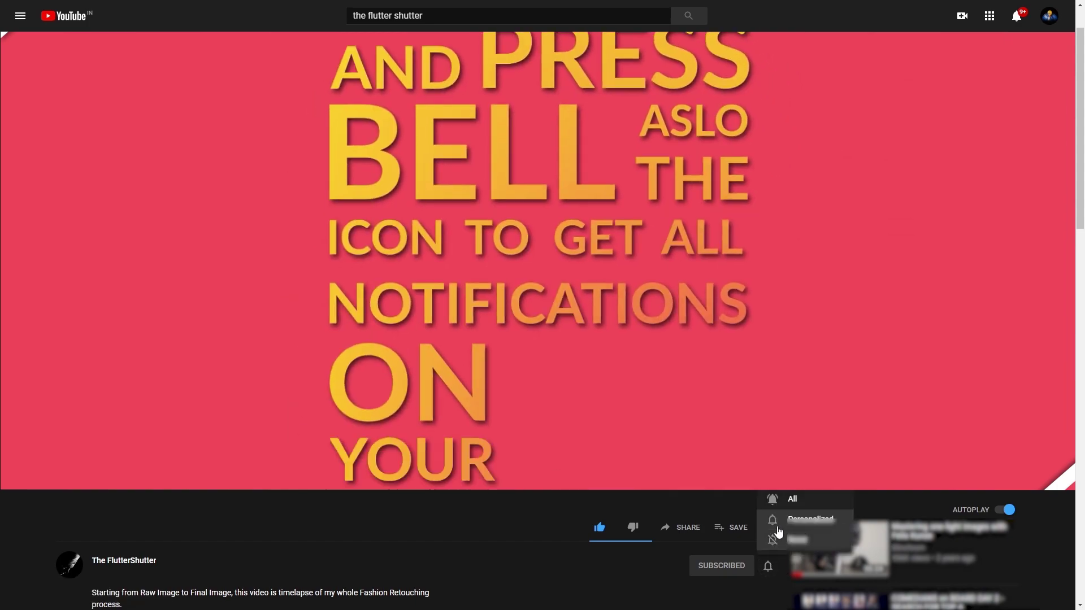